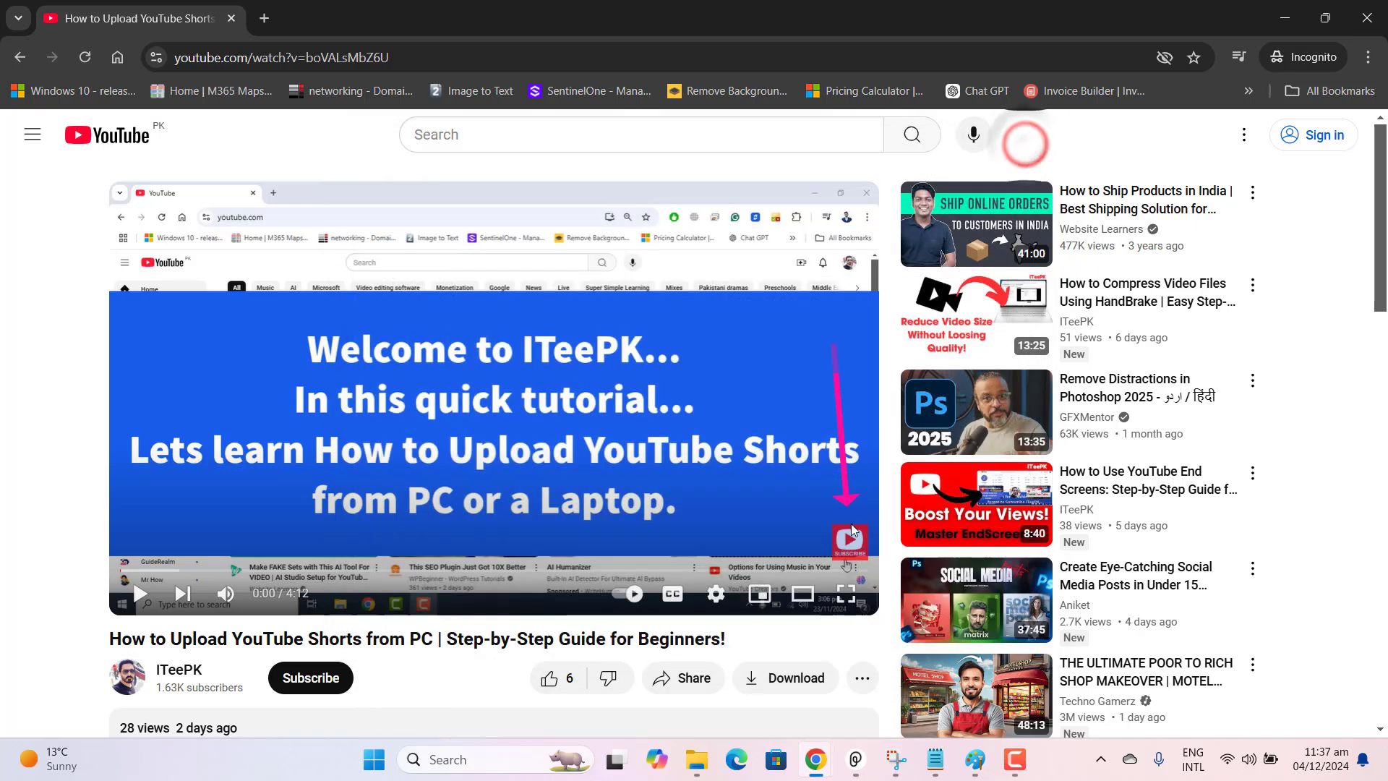
# Follow the subscribe watermark on the playing video to the channel's page, and close that browser window after viewing it.
pyautogui.click(856, 544)
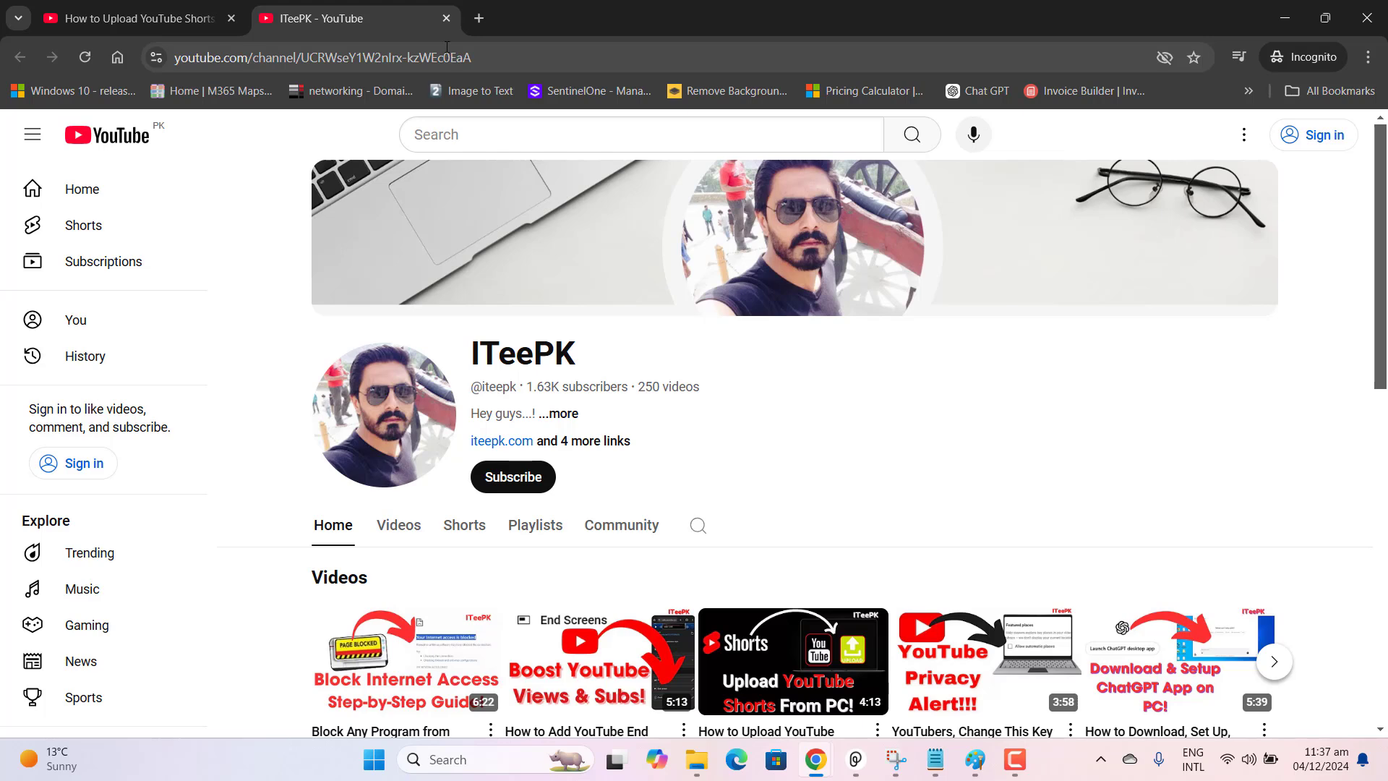
pyautogui.click(1383, 13)
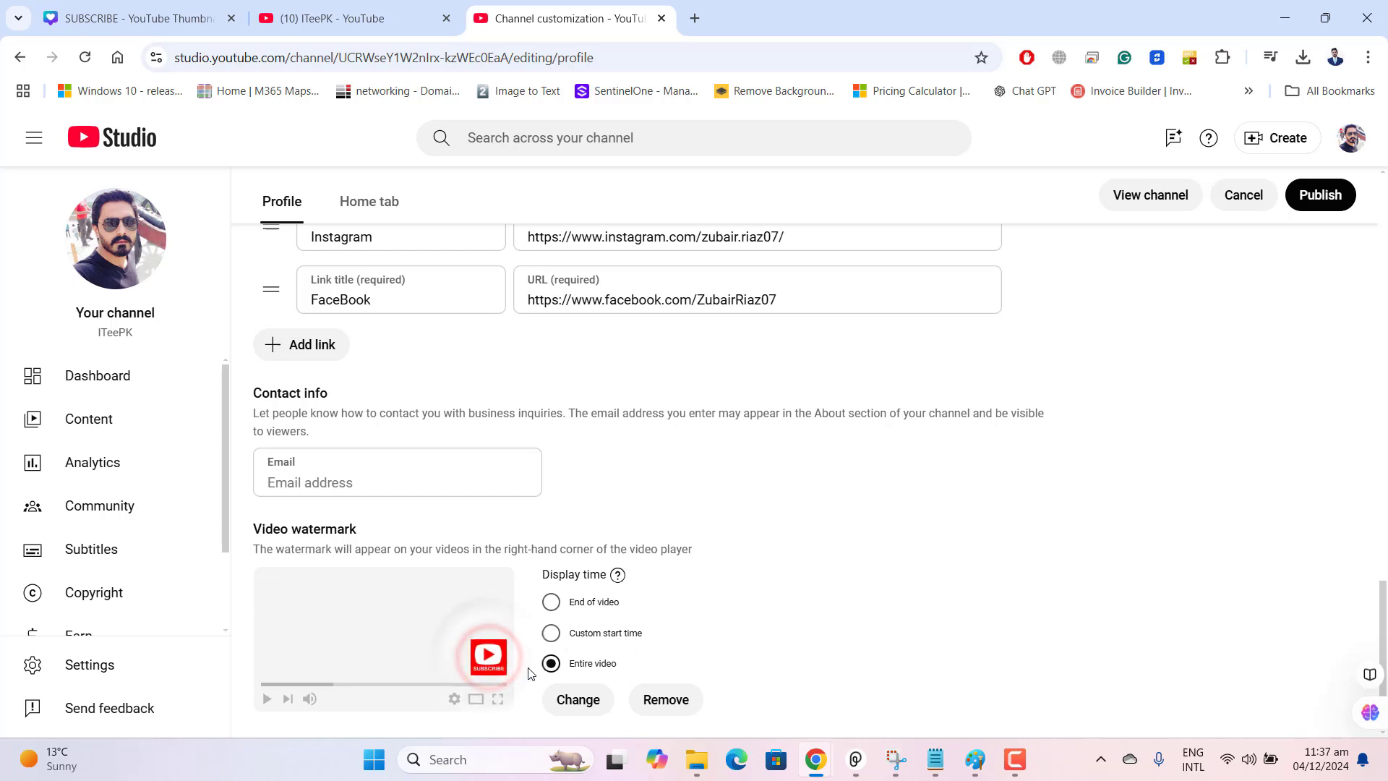
# Remove the channel's current video watermark in YouTube Studio and review the recommended image size and file formats.
pyautogui.click(580, 699)
pyautogui.click(662, 699)
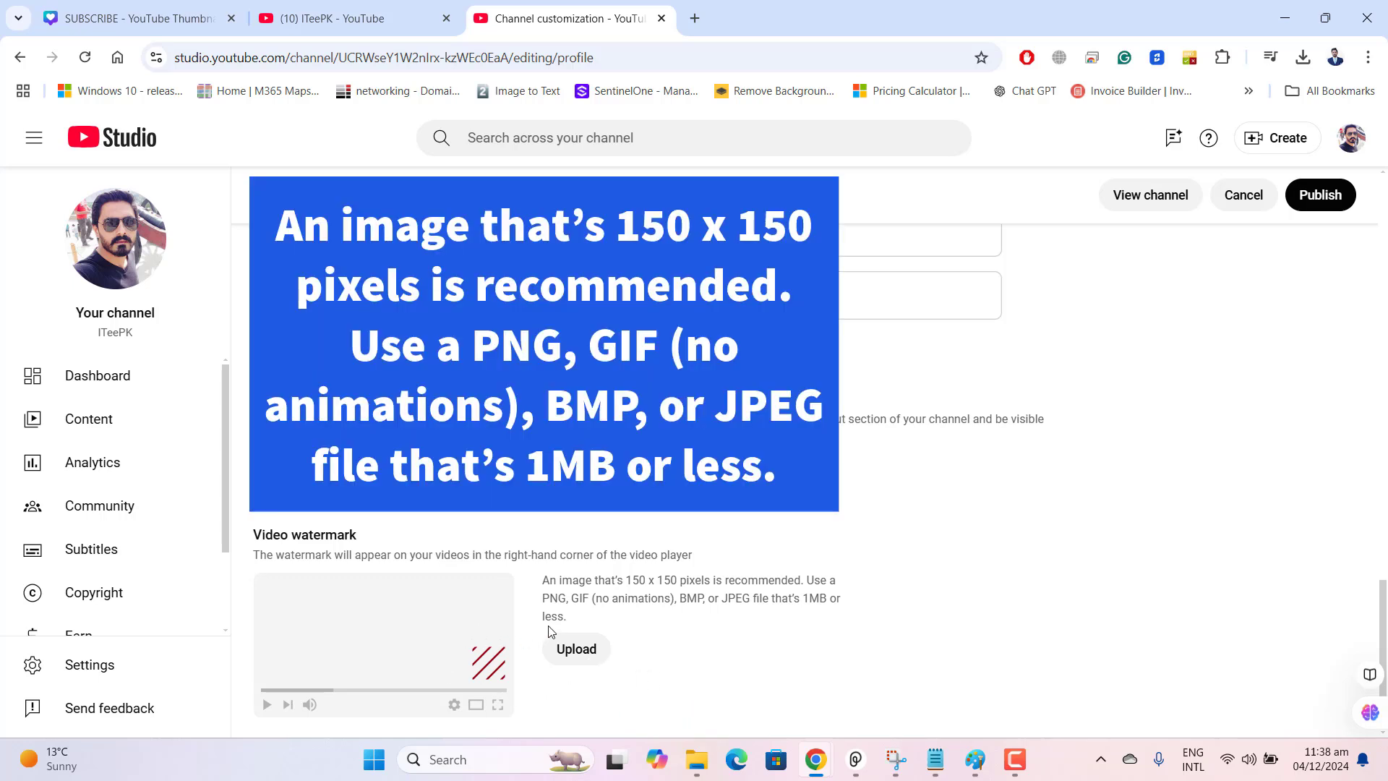
pyautogui.moveTo(547, 578); pyautogui.dragTo(849, 600)
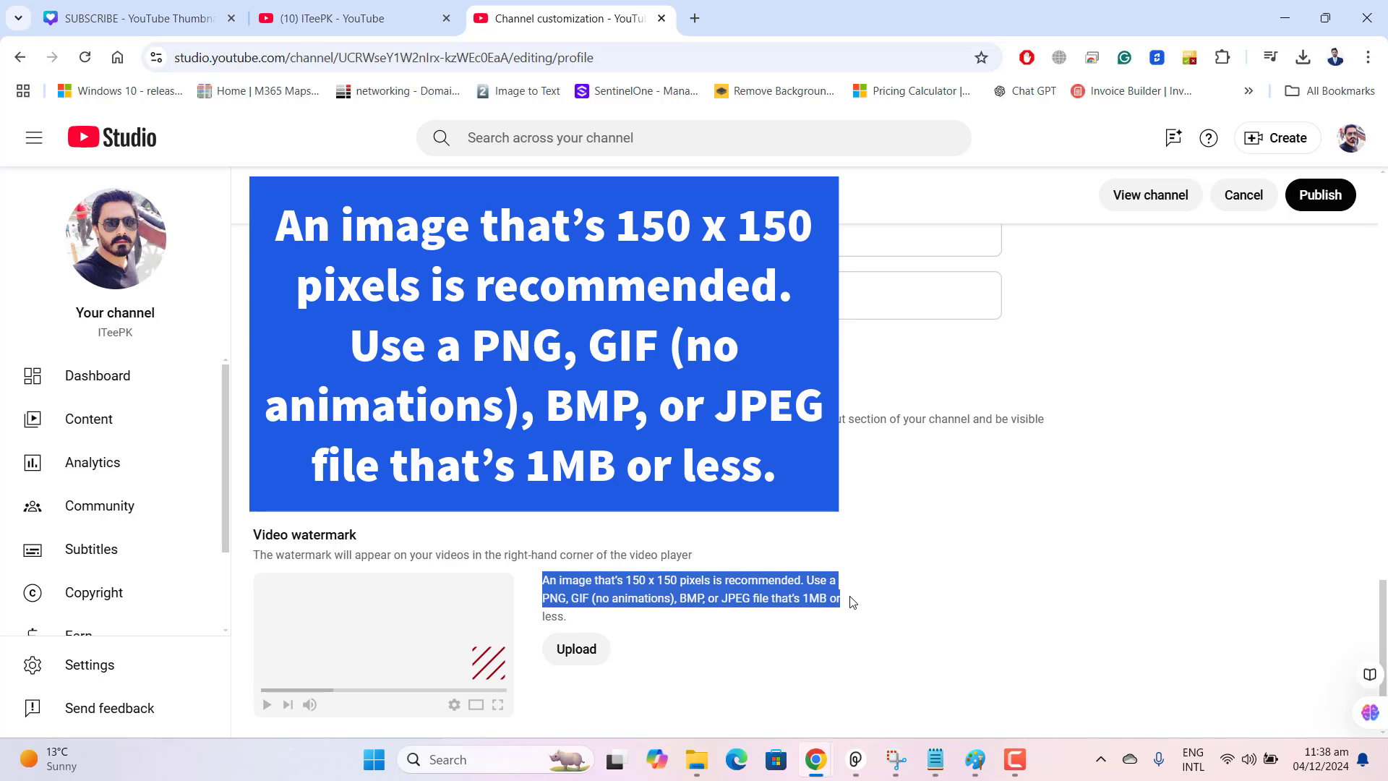
pyautogui.moveTo(856, 602); pyautogui.dragTo(853, 604)
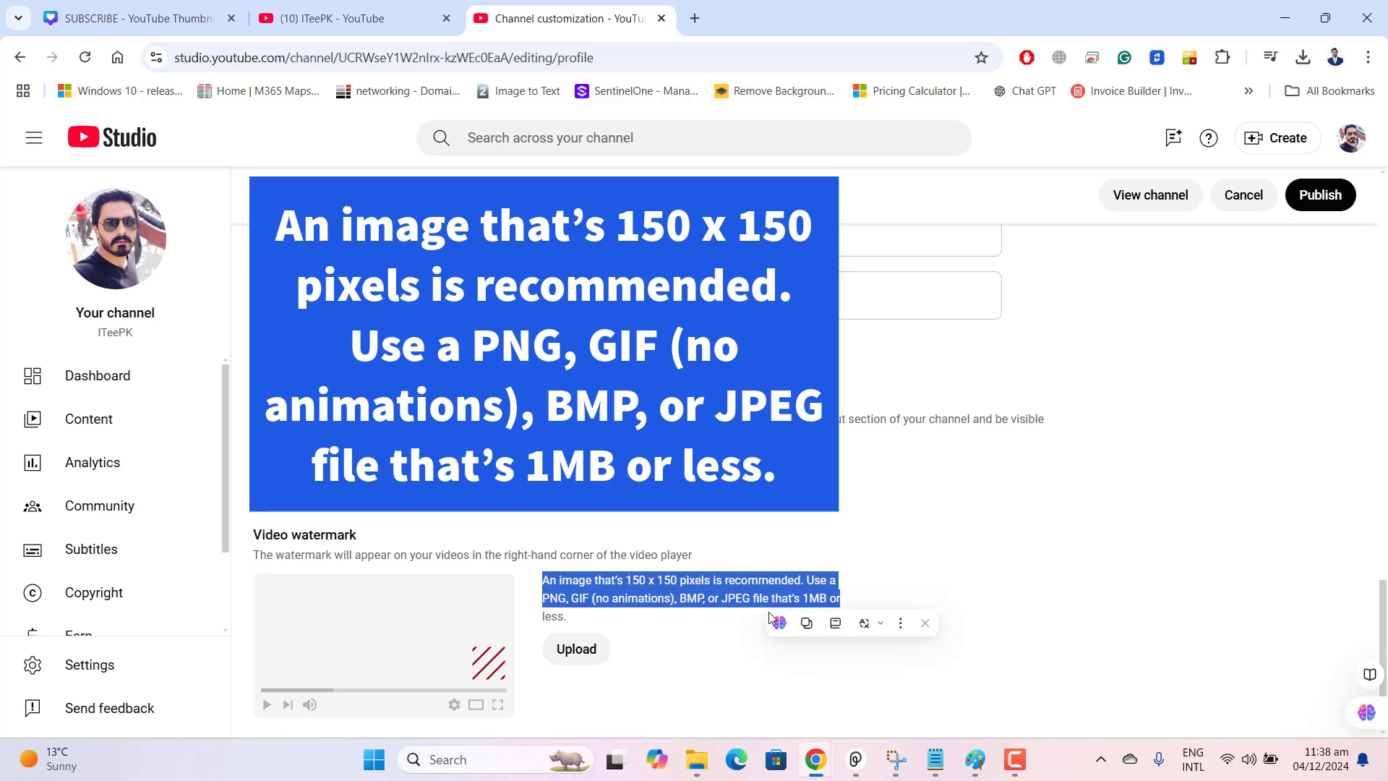
pyautogui.click(678, 635)
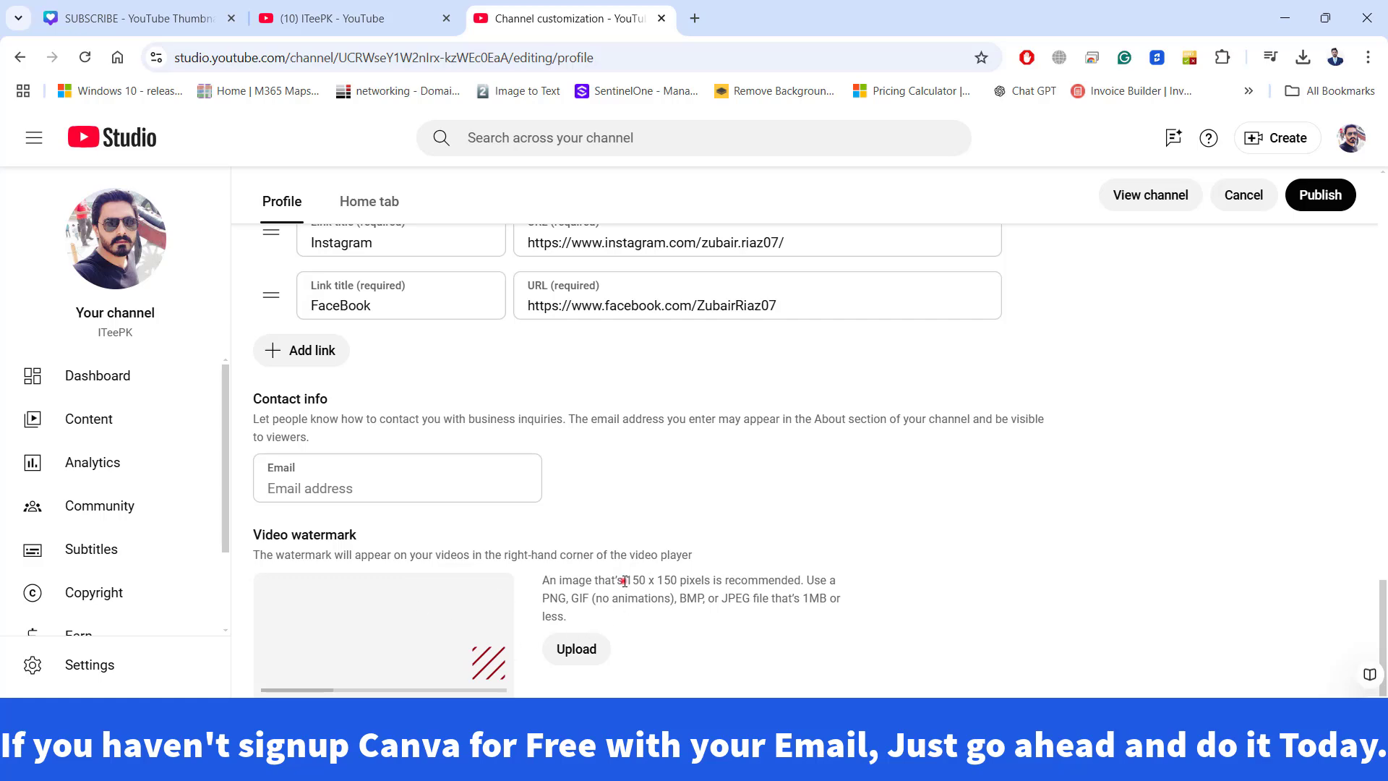
pyautogui.moveTo(625, 581); pyautogui.dragTo(719, 582)
pyautogui.click(755, 650)
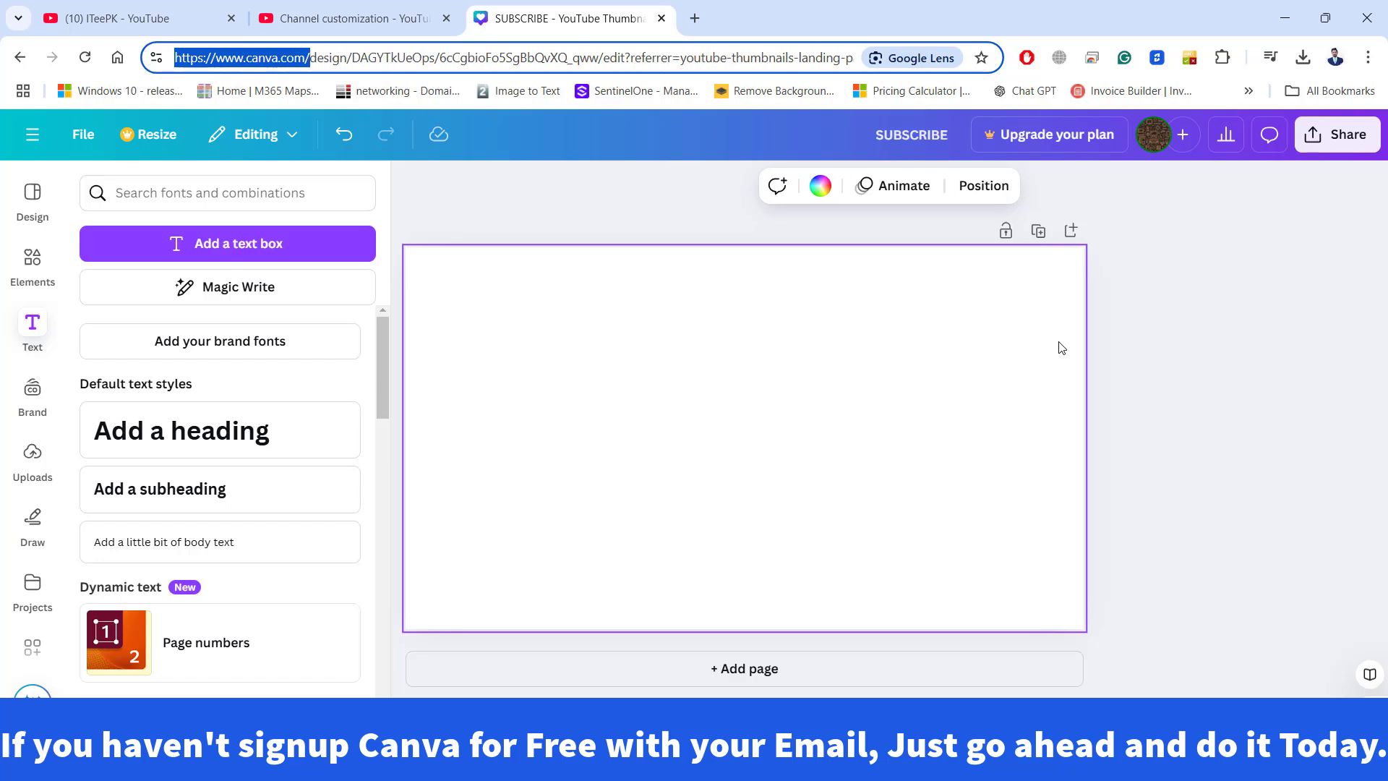
# Switch to Canva's home page at canva.com and create a new blank Logo design.
pyautogui.click(1336, 459)
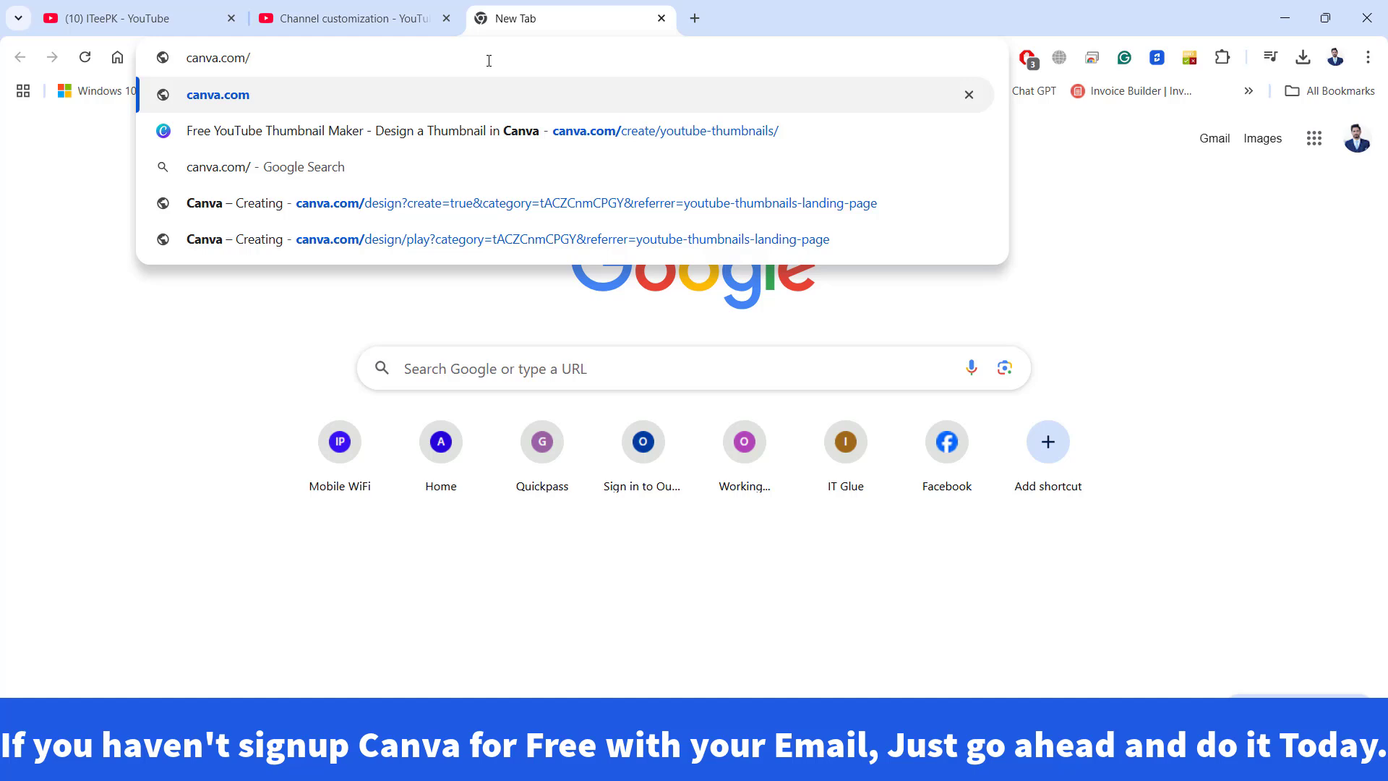
pyautogui.press('Return')
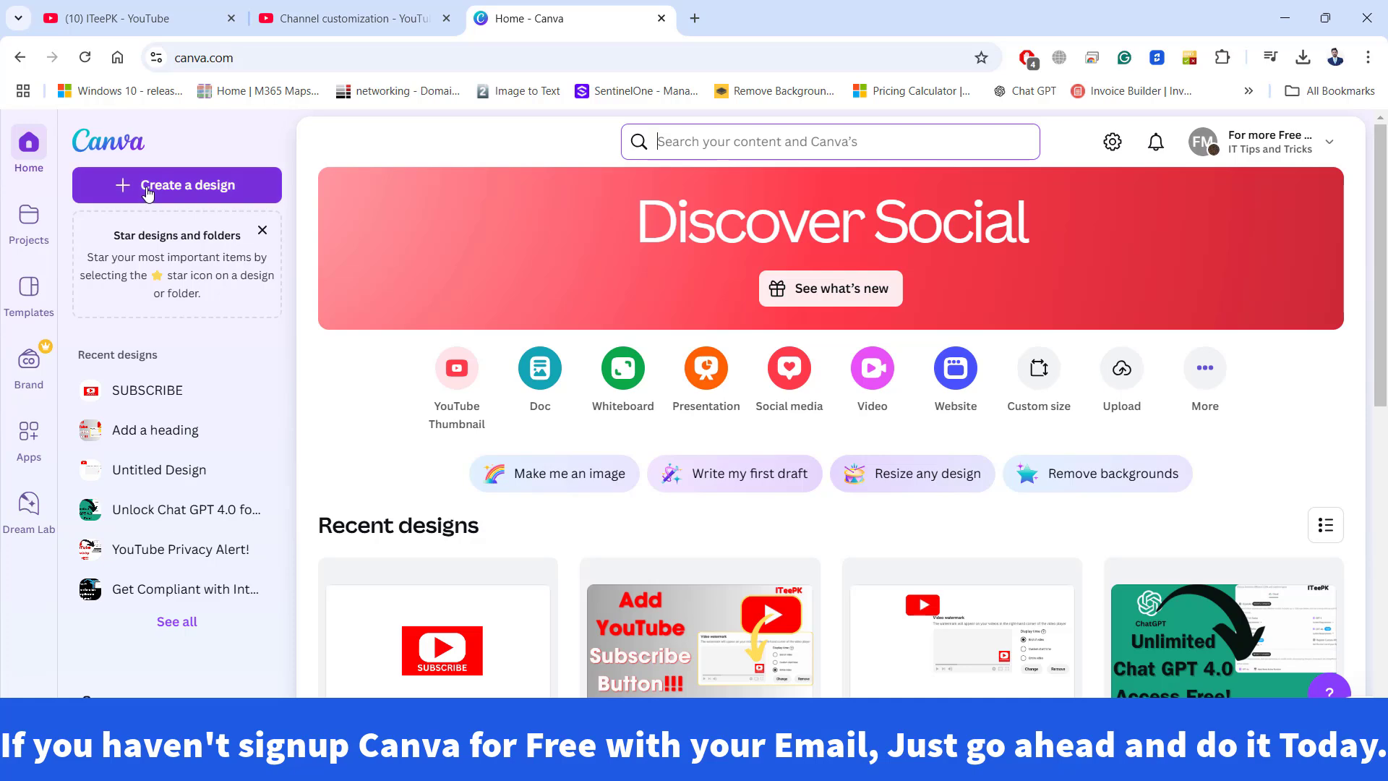
pyautogui.click(148, 186)
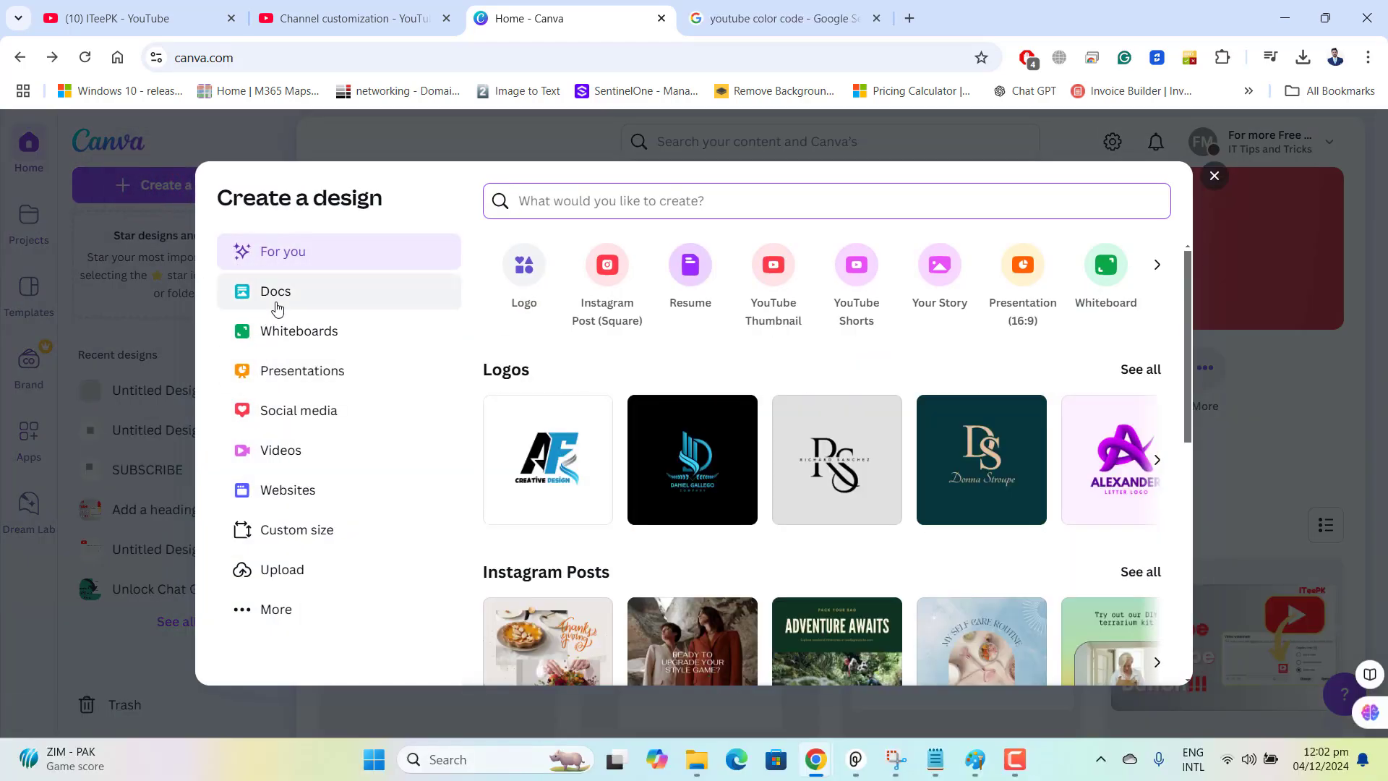
pyautogui.click(516, 274)
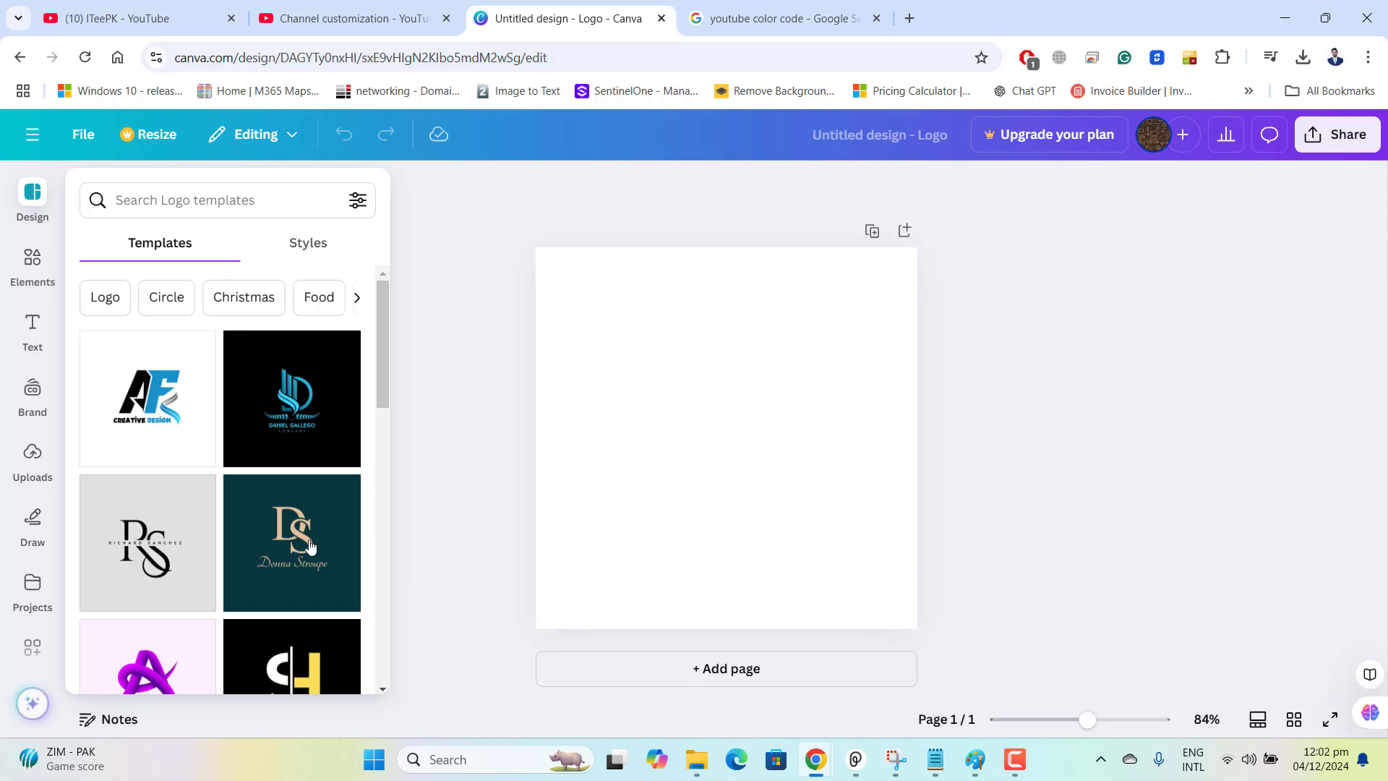
# Add a square shape to the blank page and widen it on both sides into a rectangle.
pyautogui.click(32, 269)
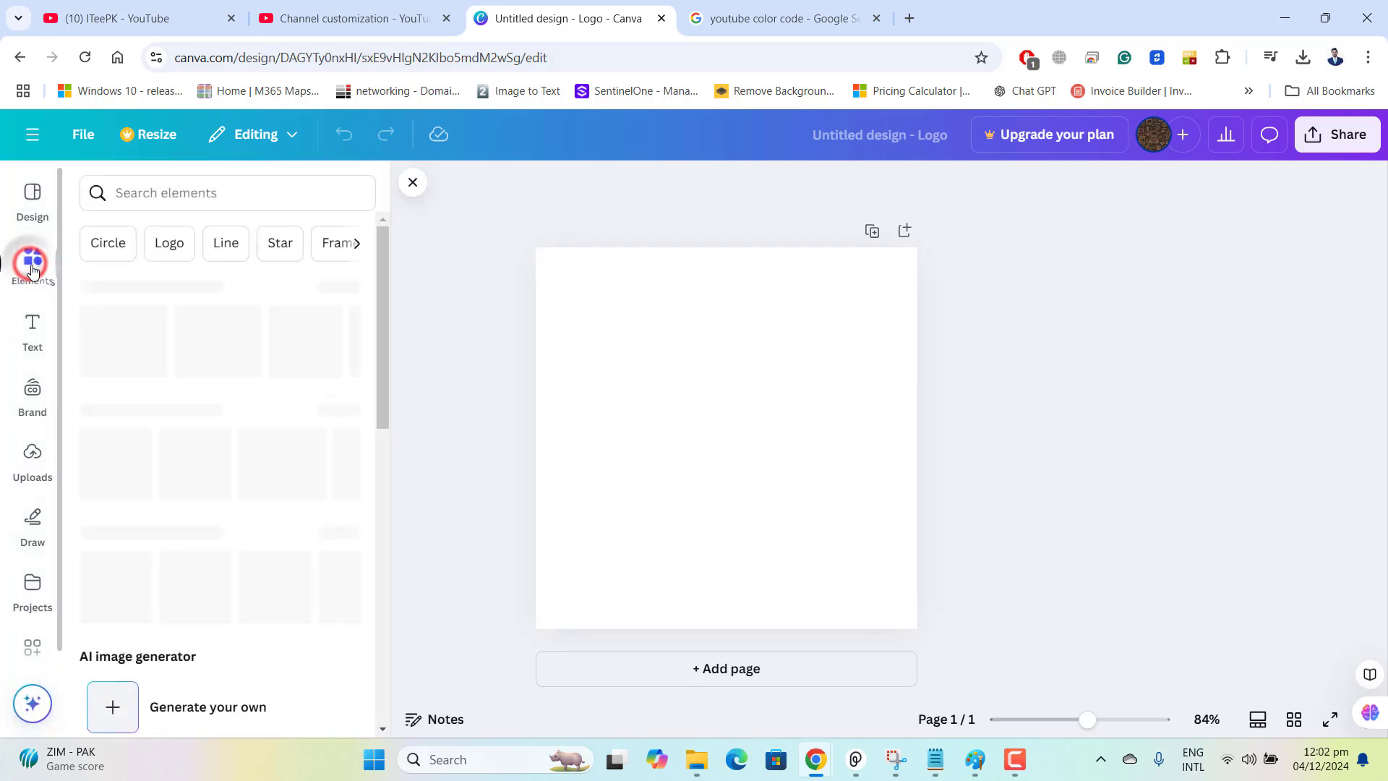
pyautogui.click(130, 347)
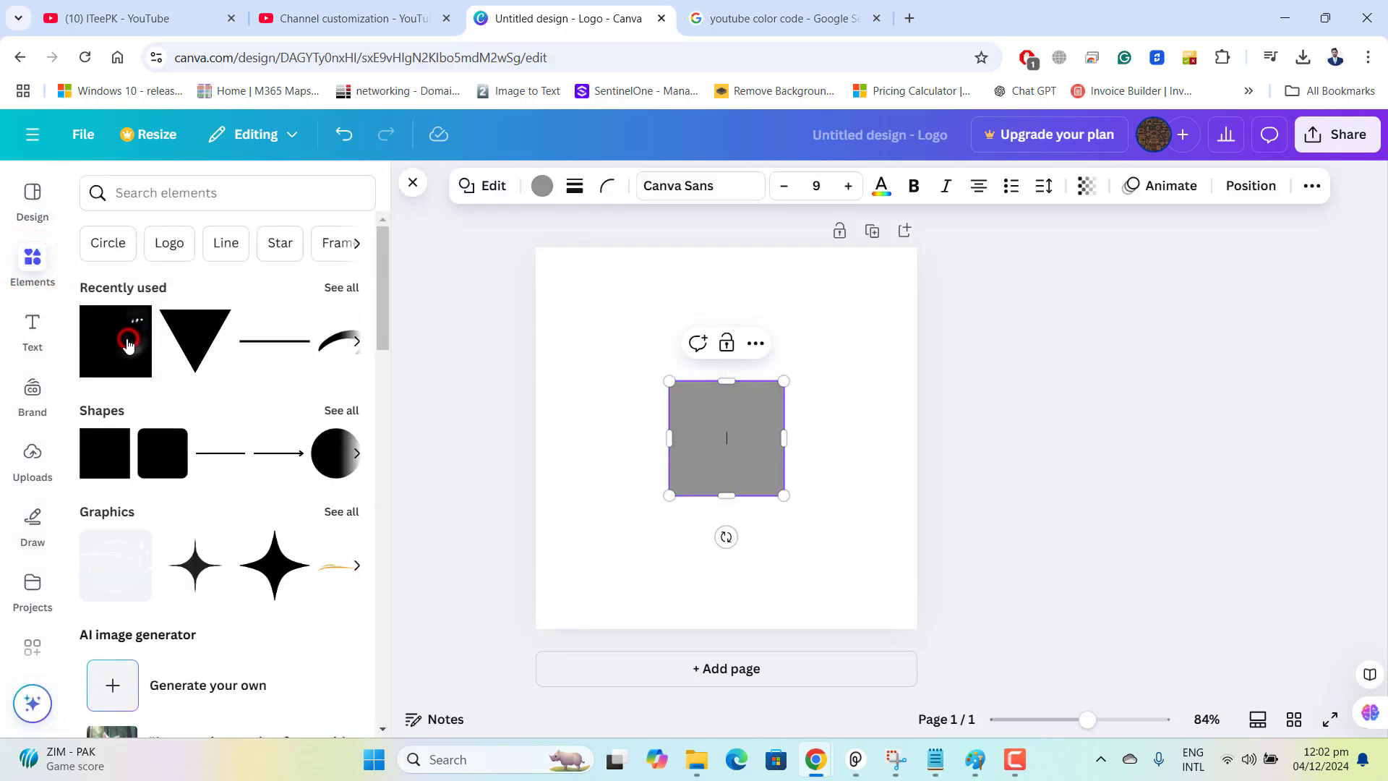
pyautogui.click(817, 453)
pyautogui.click(748, 437)
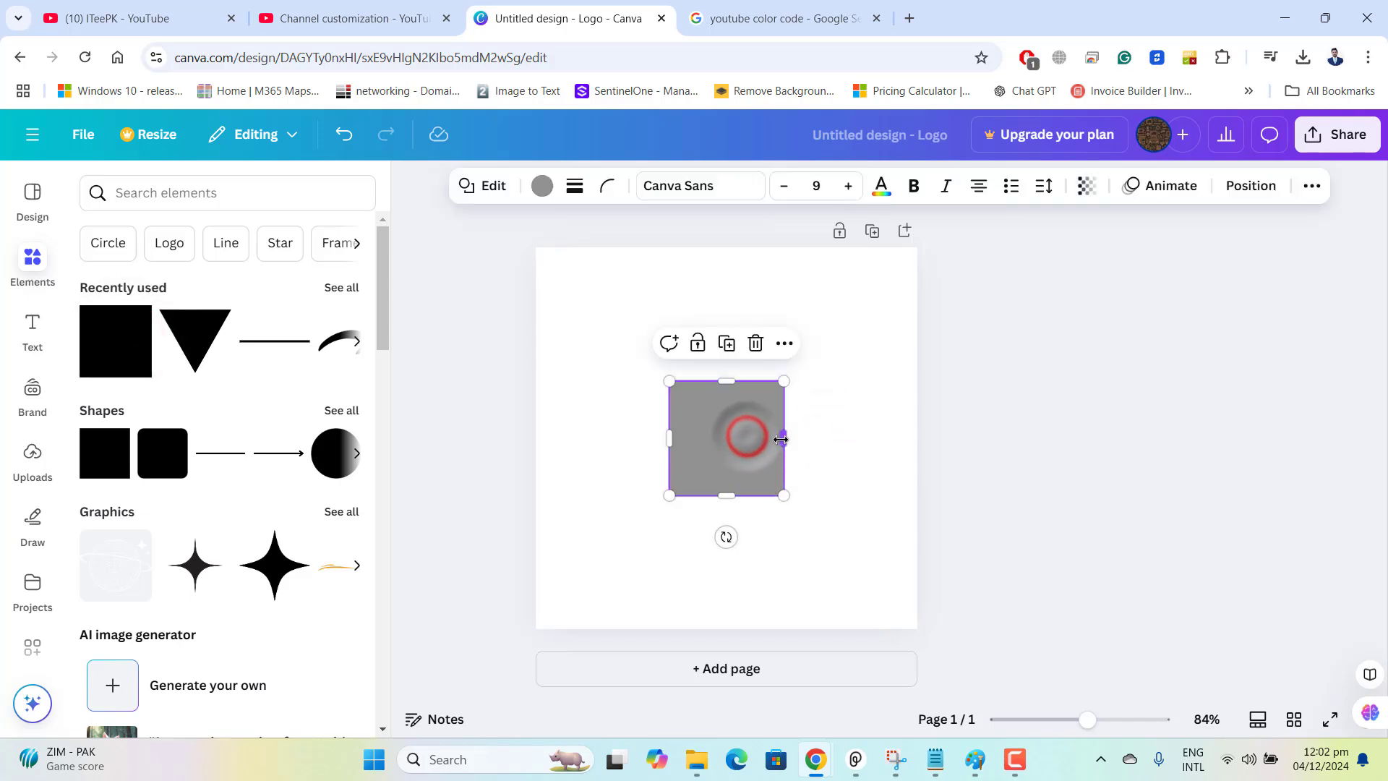
pyautogui.moveTo(786, 438); pyautogui.dragTo(809, 438)
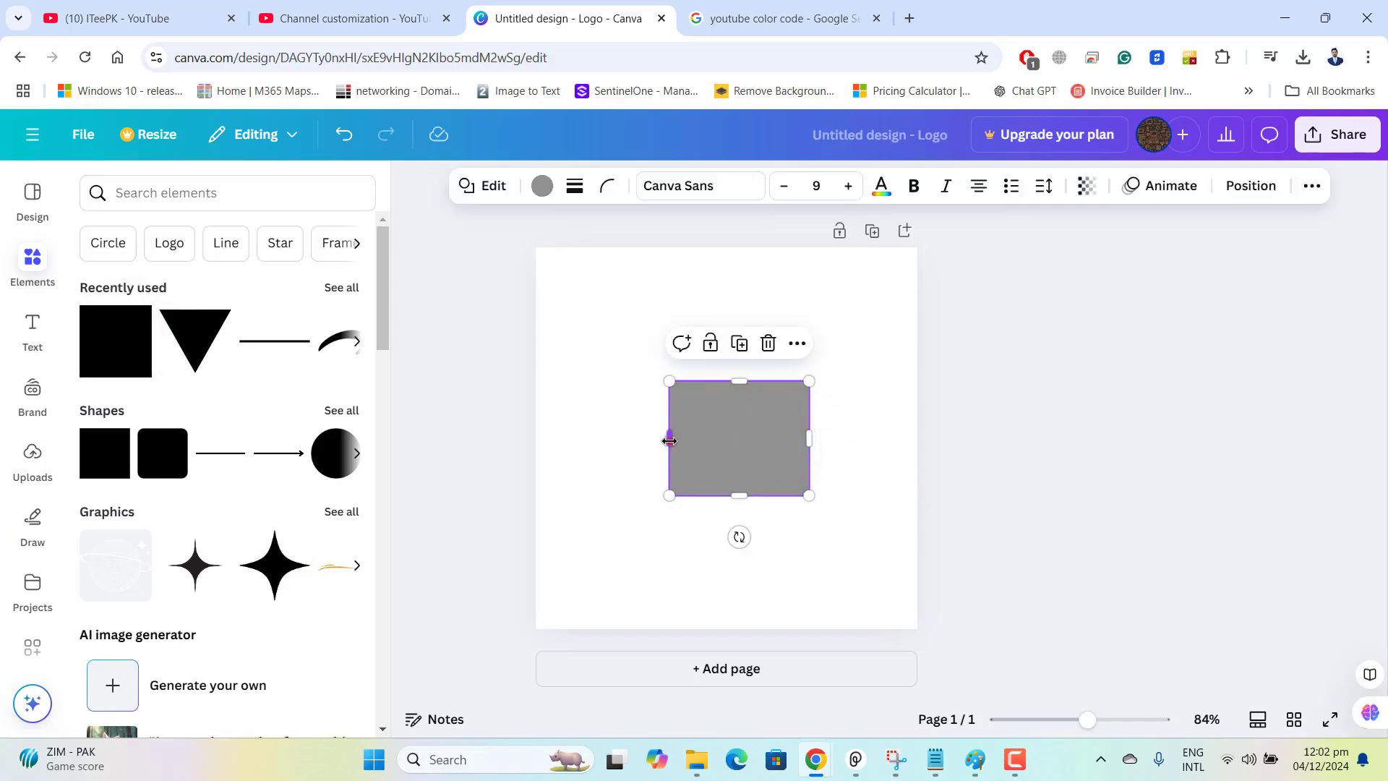
pyautogui.moveTo(669, 441); pyautogui.dragTo(648, 440)
# Copy the YouTube Red hex code #FF0000 from the Google results for "youtube color code".
pyautogui.click(539, 186)
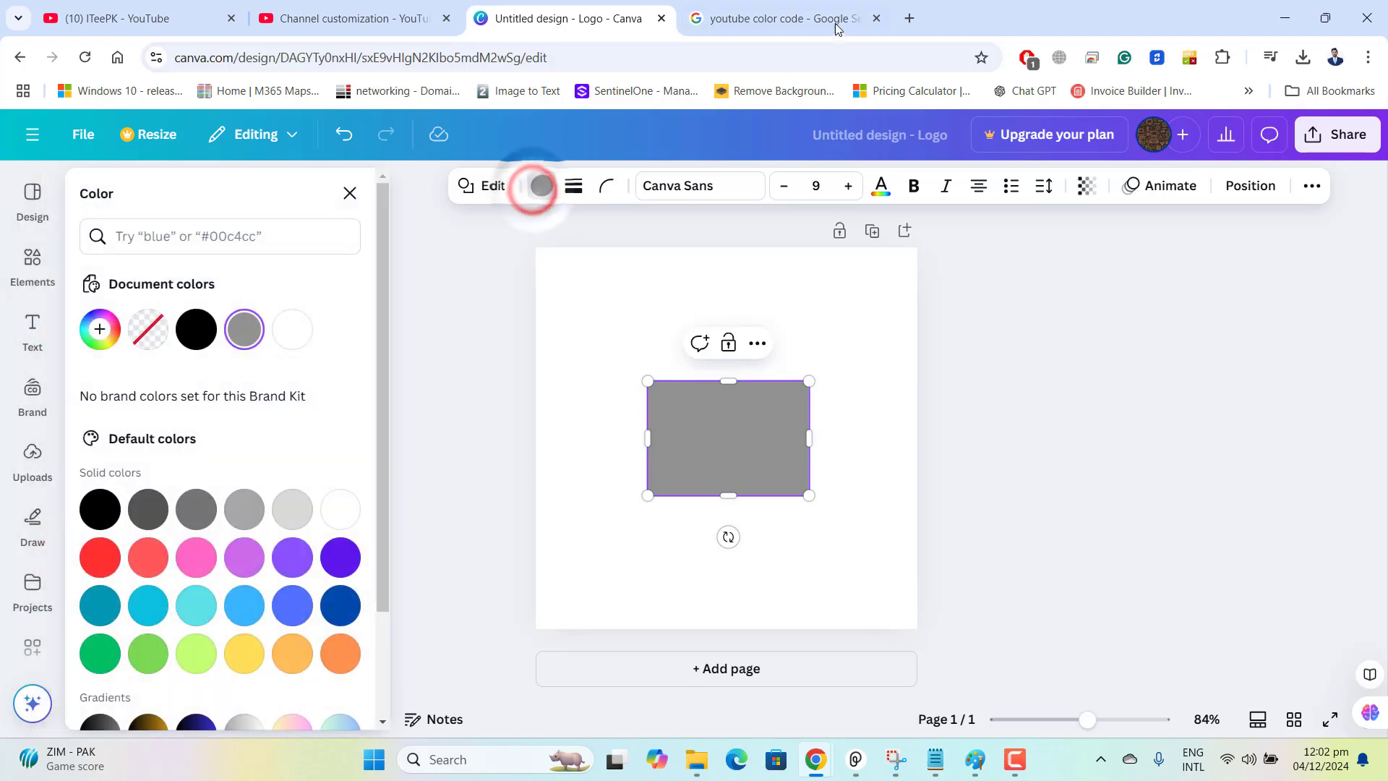
pyautogui.click(837, 29)
pyautogui.moveTo(373, 154); pyautogui.dragTo(155, 153)
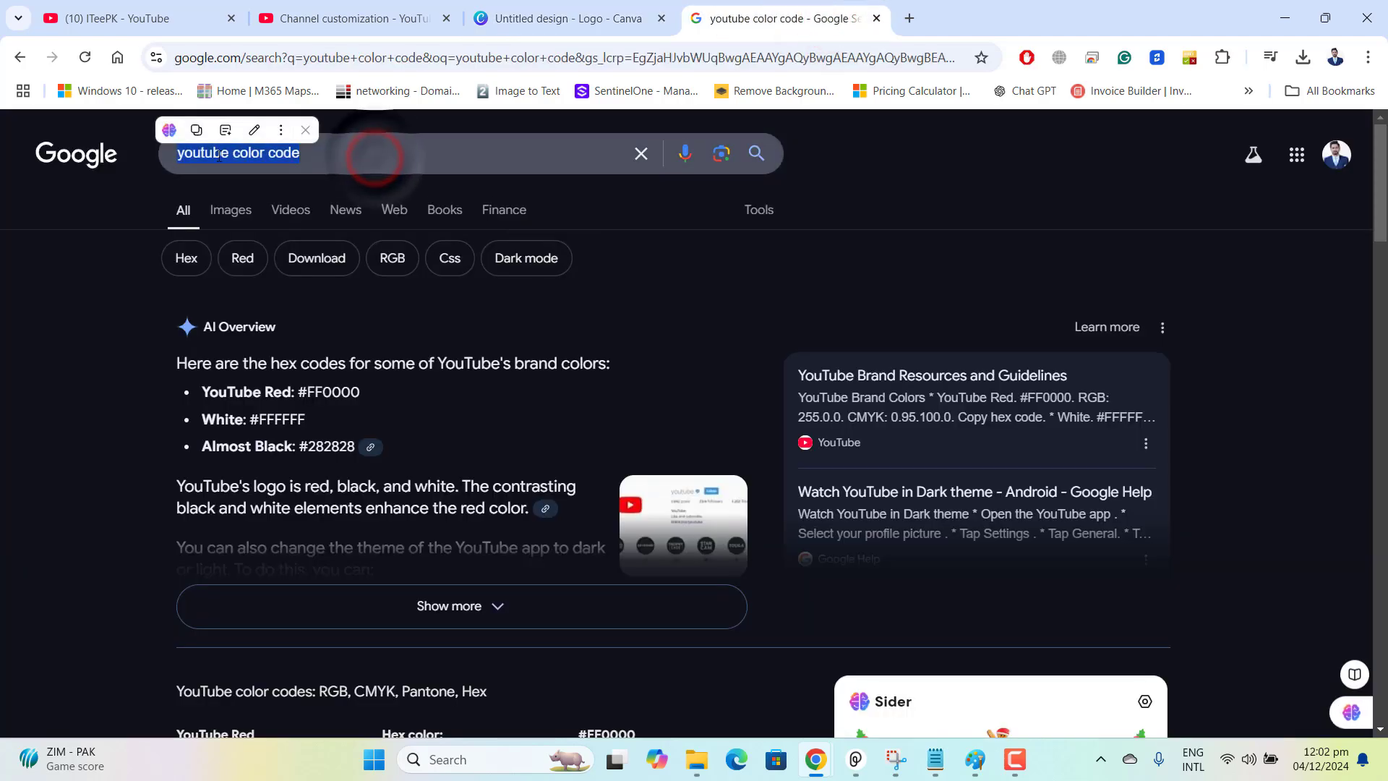
pyautogui.click(338, 156)
pyautogui.click(60, 318)
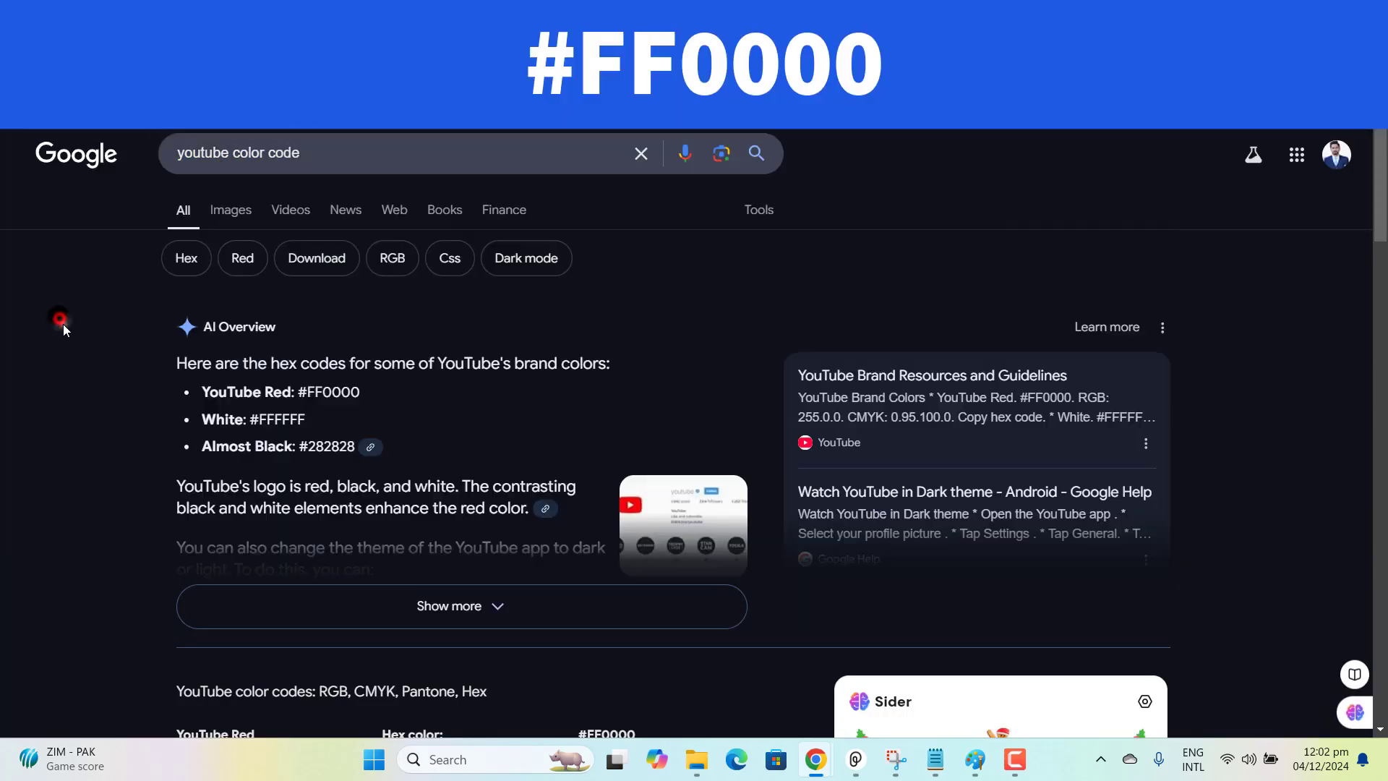
pyautogui.doubleClick(365, 392)
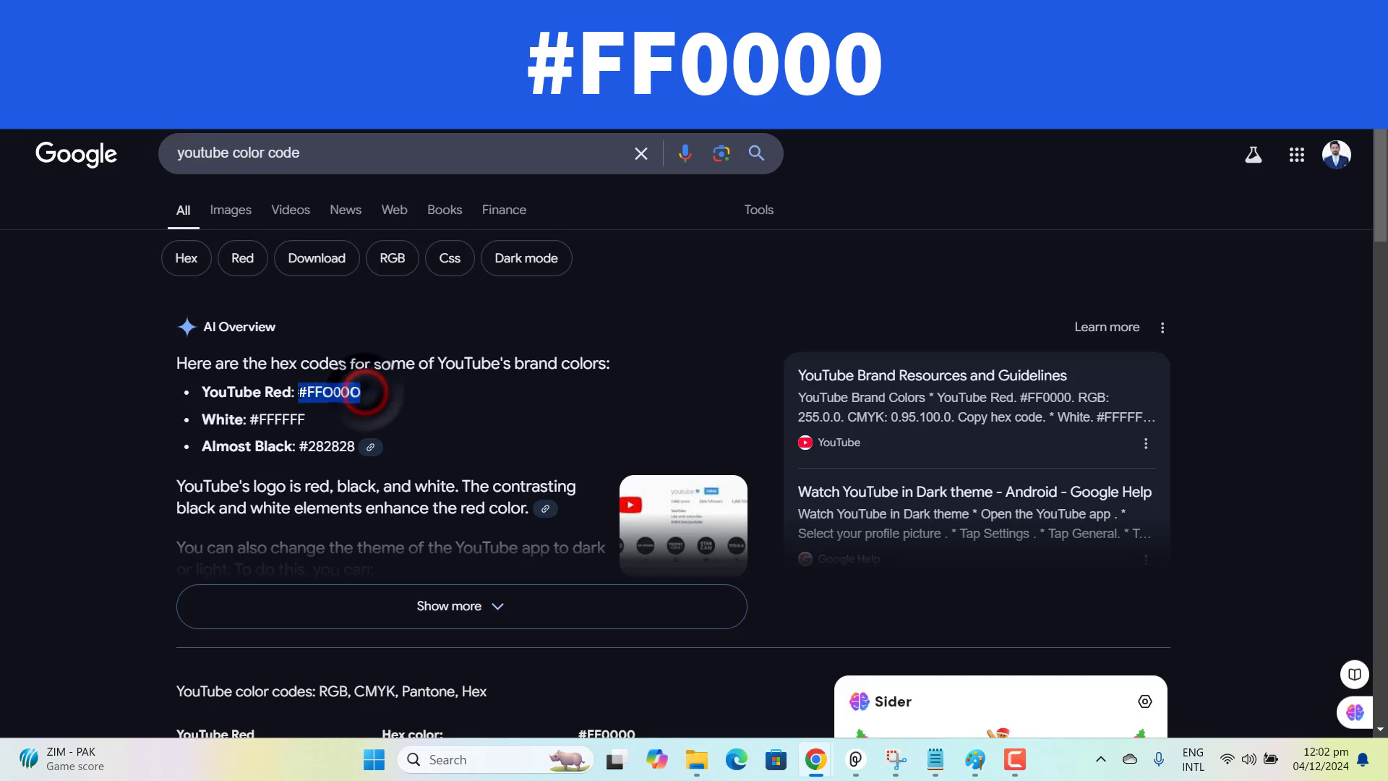
pyautogui.rightClick(338, 396)
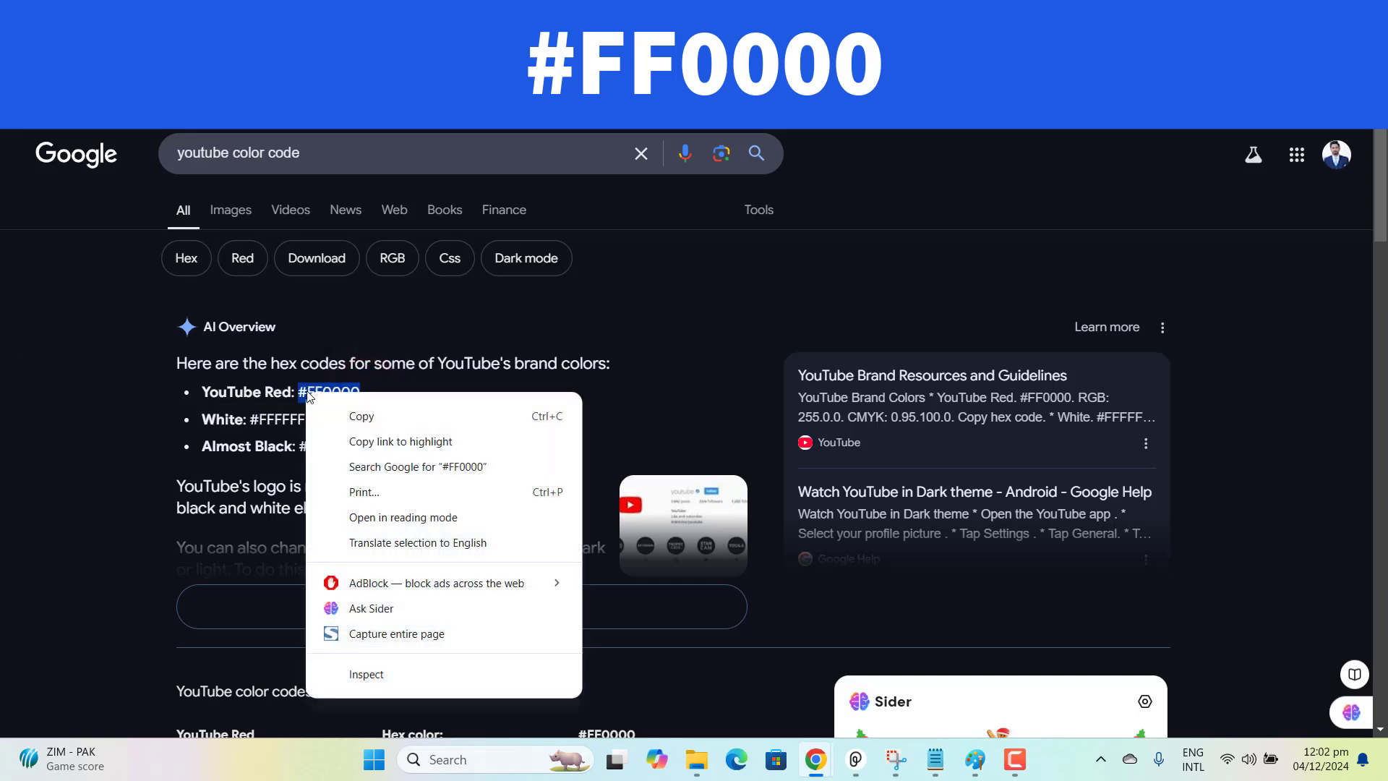
pyautogui.click(360, 416)
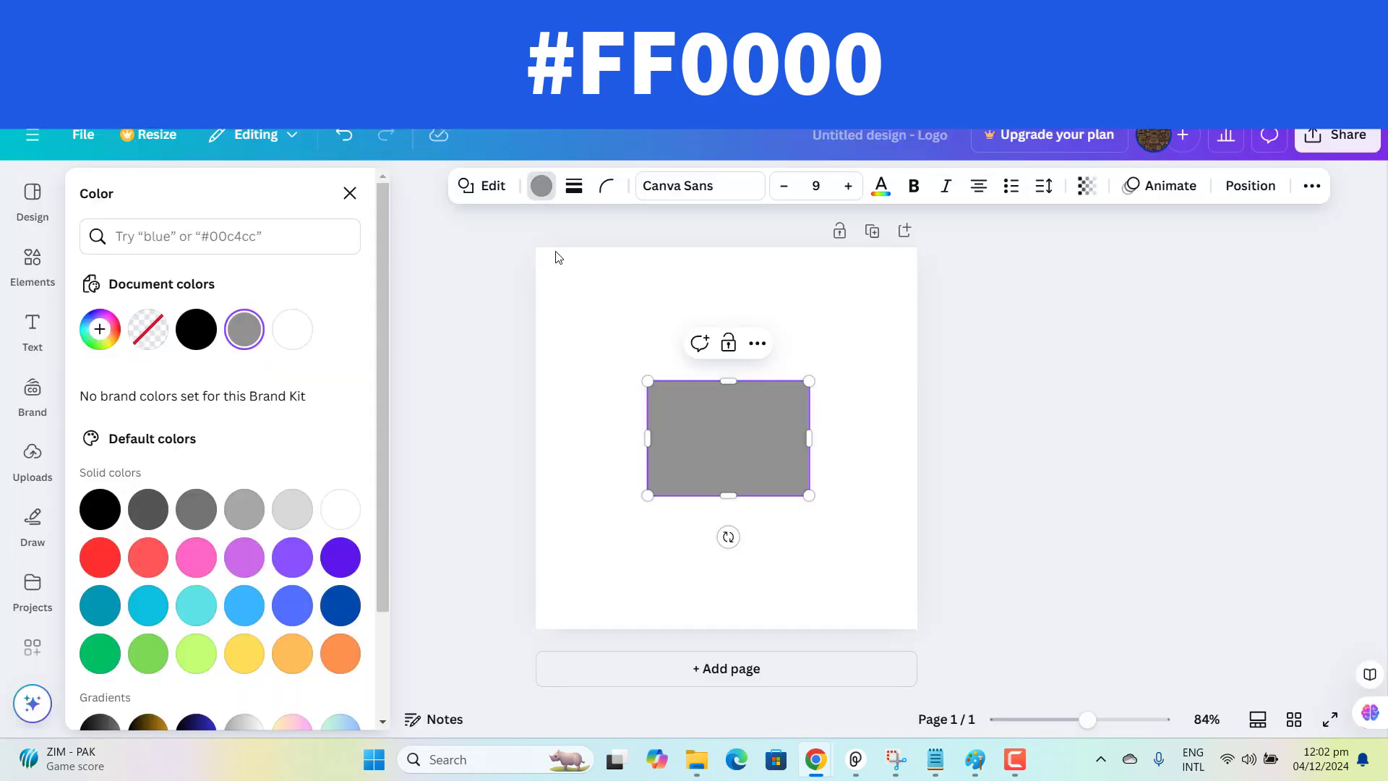
# Fill the grey rectangle with the copied YouTube Red colour #FF0000.
pyautogui.click(542, 186)
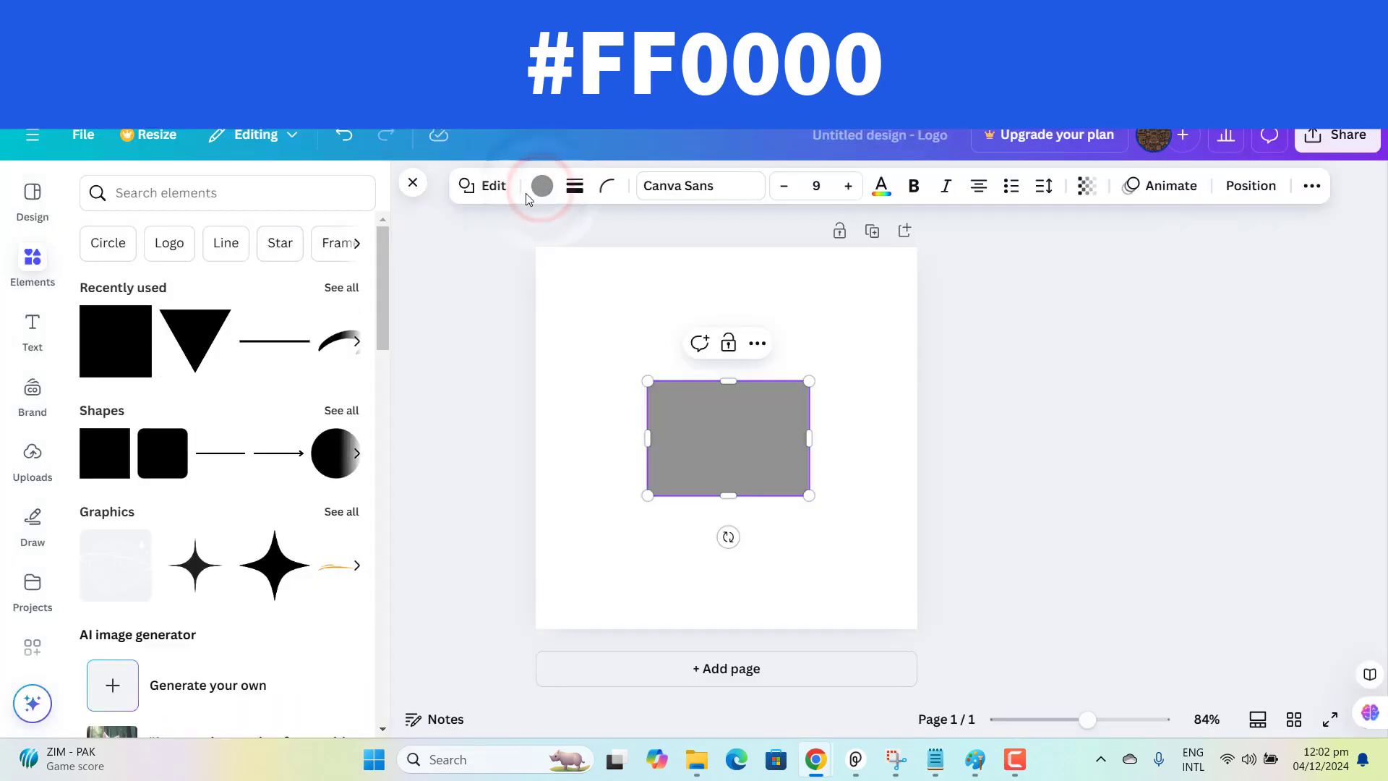
pyautogui.click(542, 186)
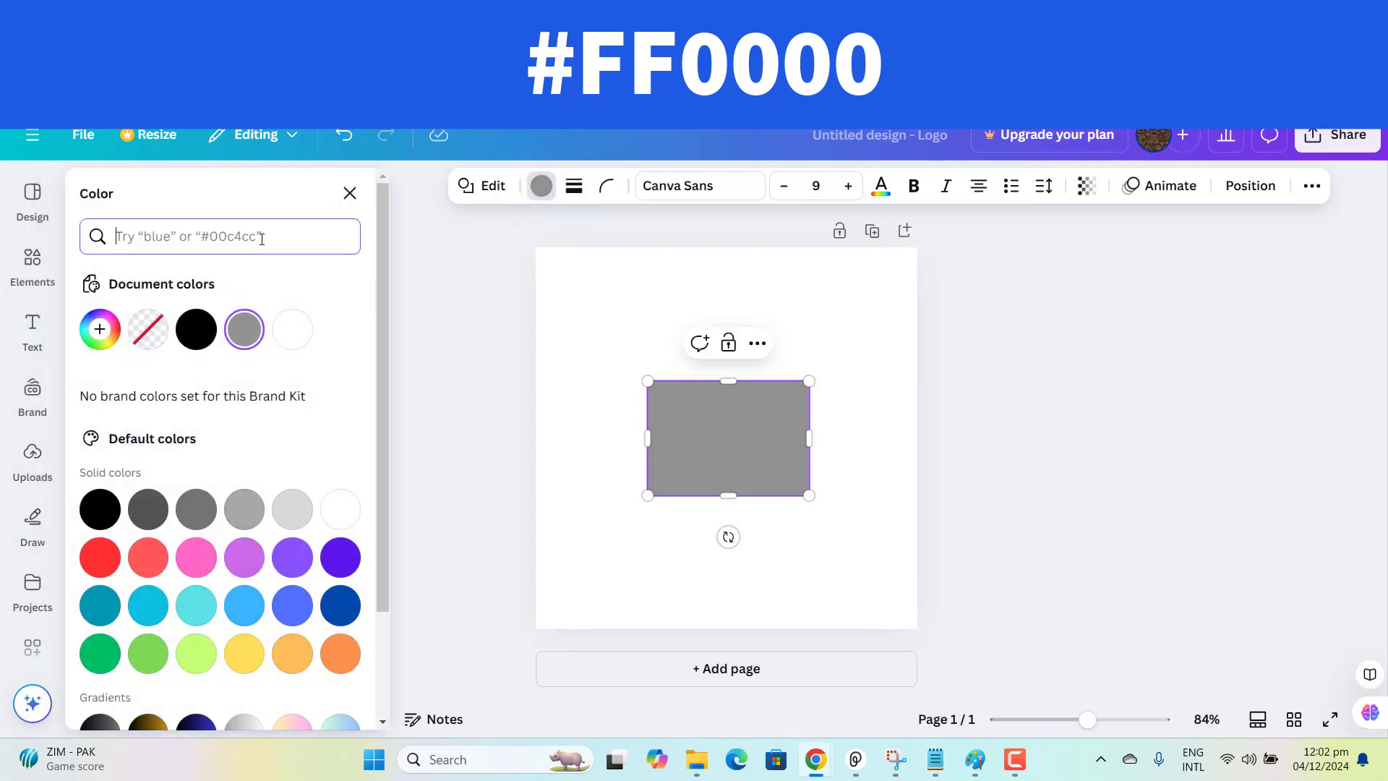
pyautogui.hotkey('ctrl', 'v')
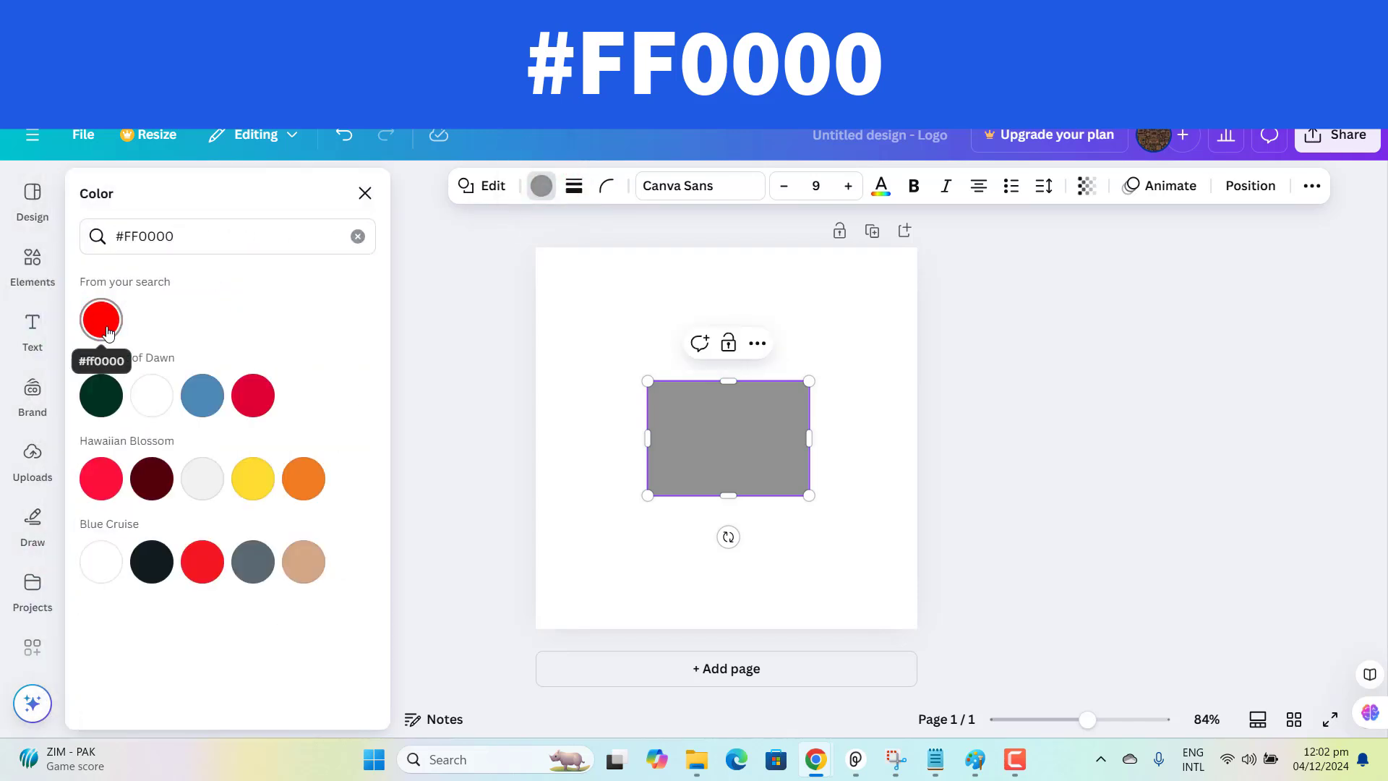
pyautogui.click(106, 327)
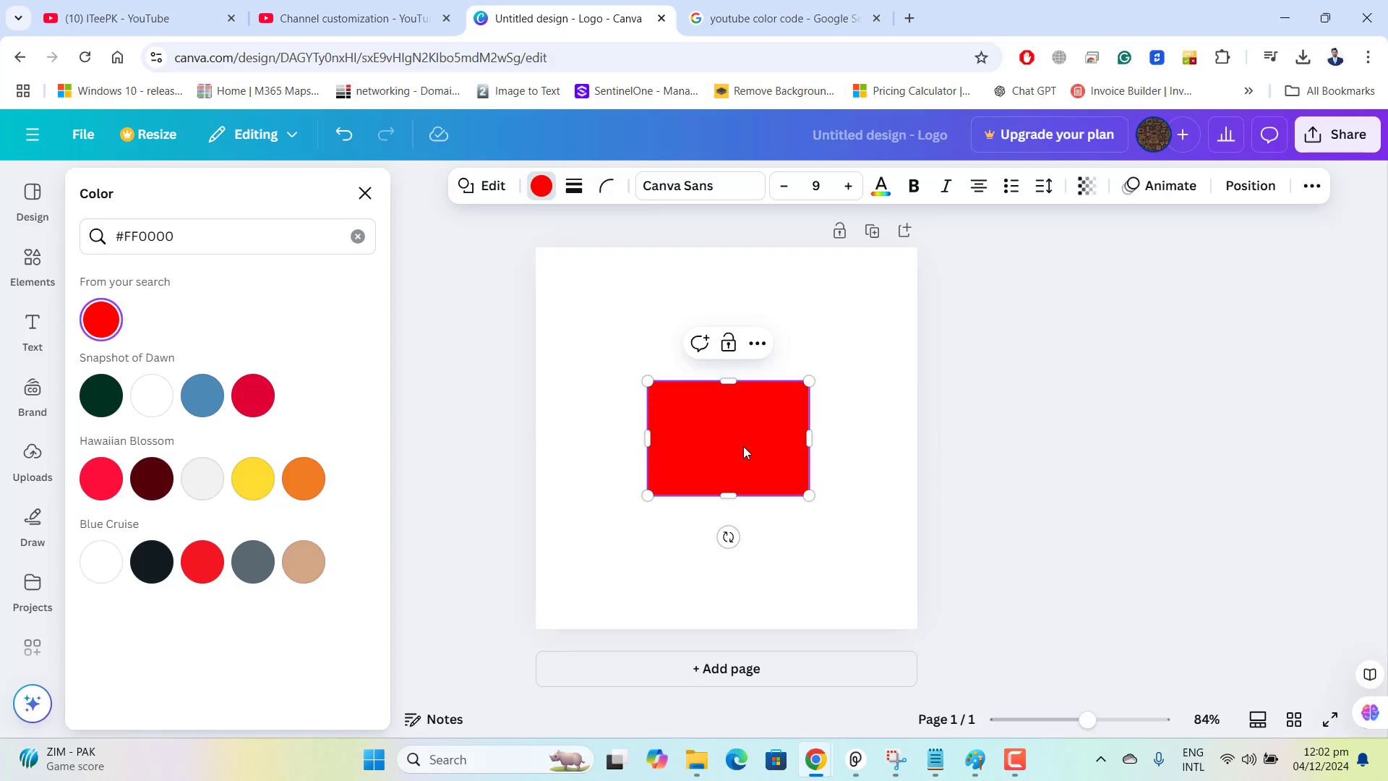
pyautogui.click(609, 449)
# Add a second square, place it below the red rectangle and fill it with white #ffffff.
pyautogui.click(29, 262)
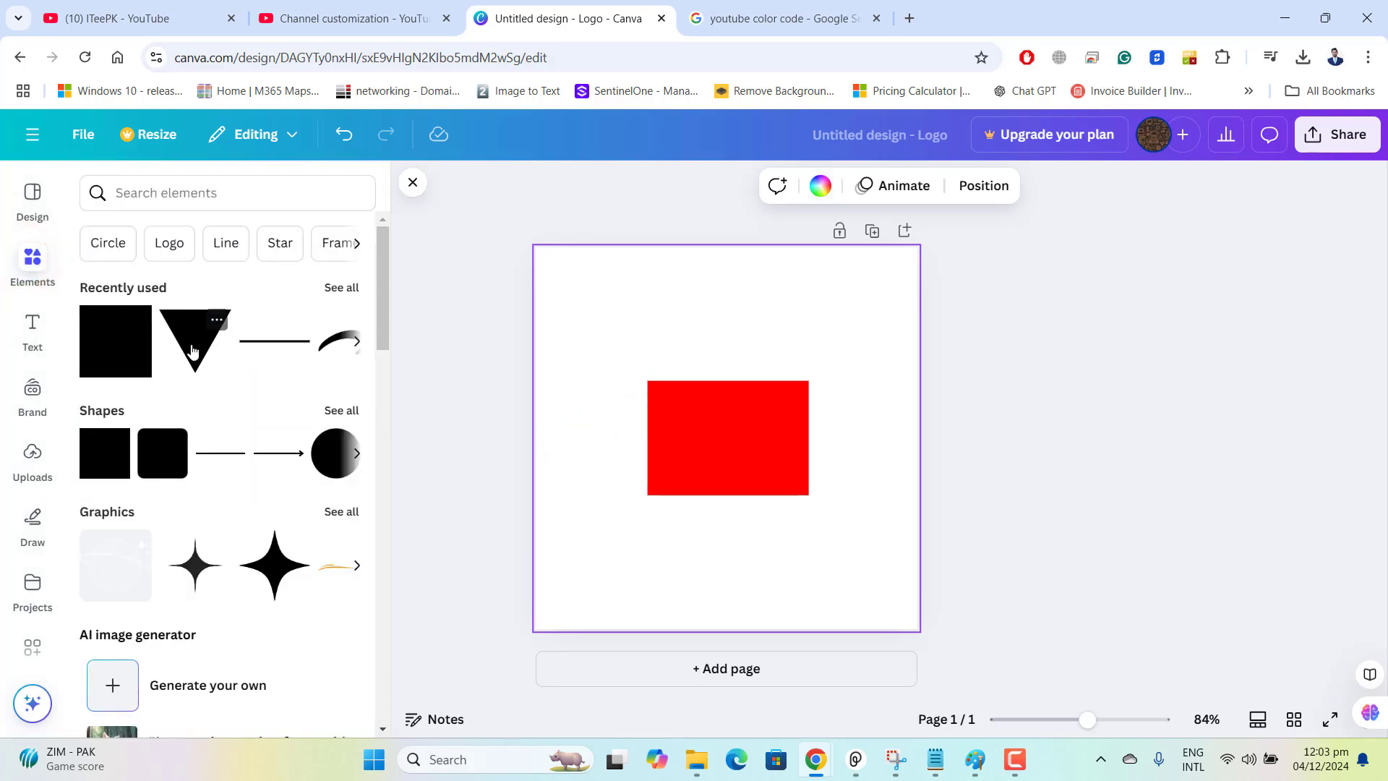
pyautogui.click(107, 452)
pyautogui.click(812, 593)
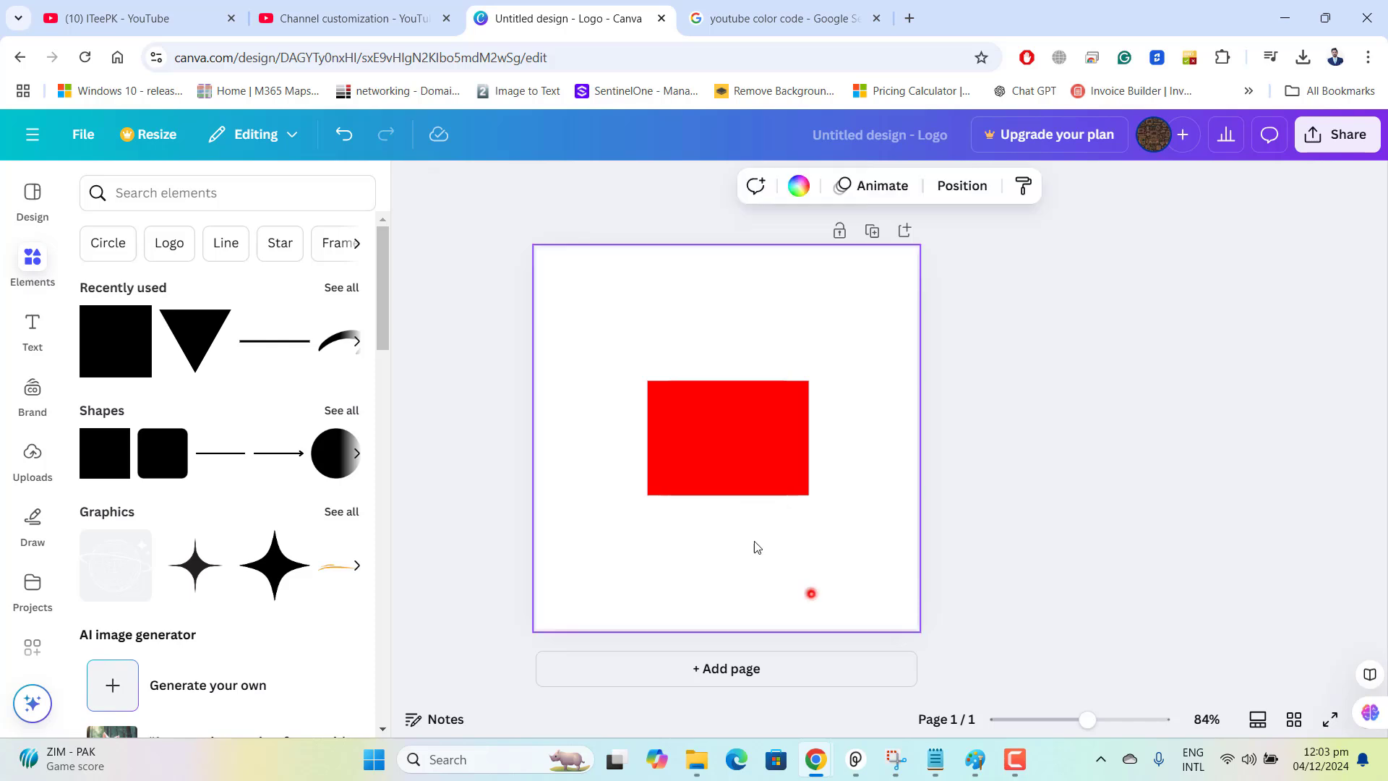
pyautogui.click(703, 476)
pyautogui.moveTo(703, 476); pyautogui.dragTo(706, 559)
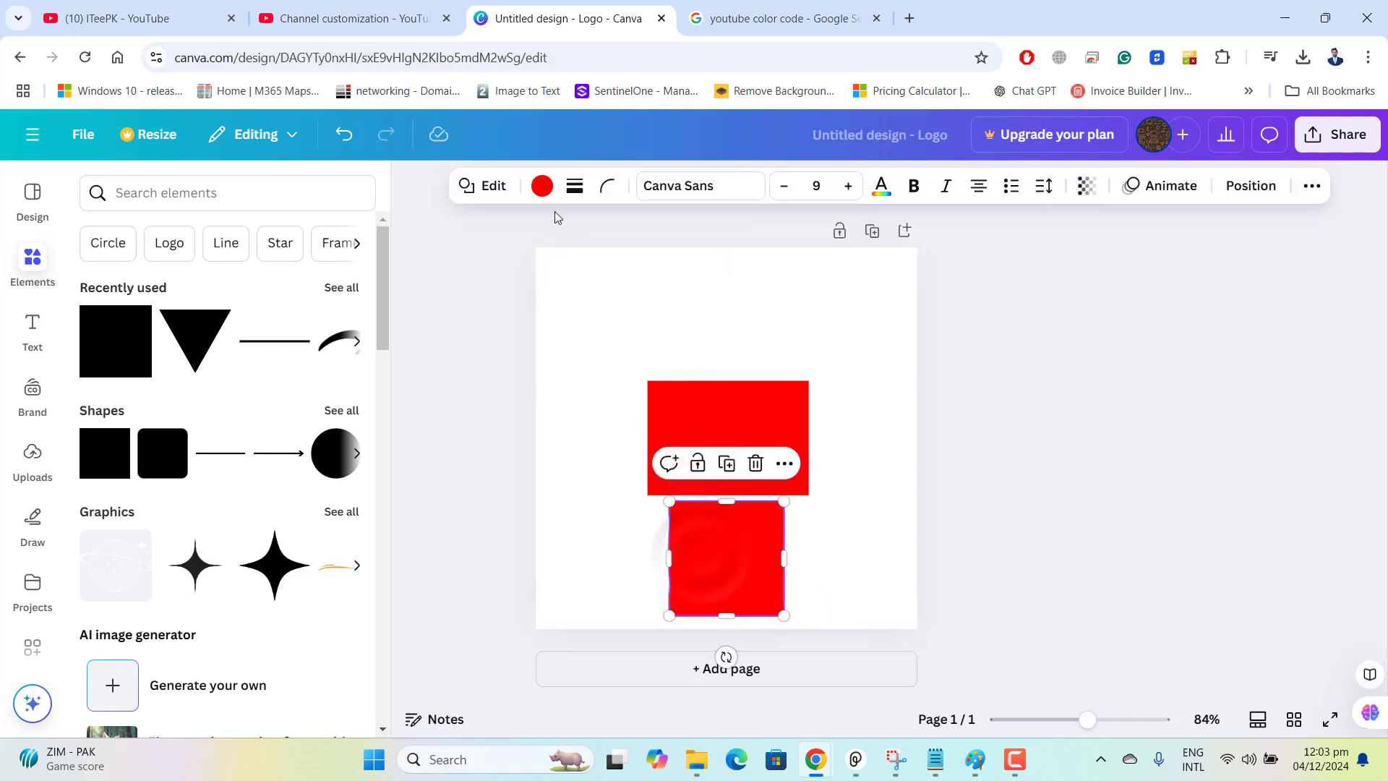
pyautogui.click(542, 187)
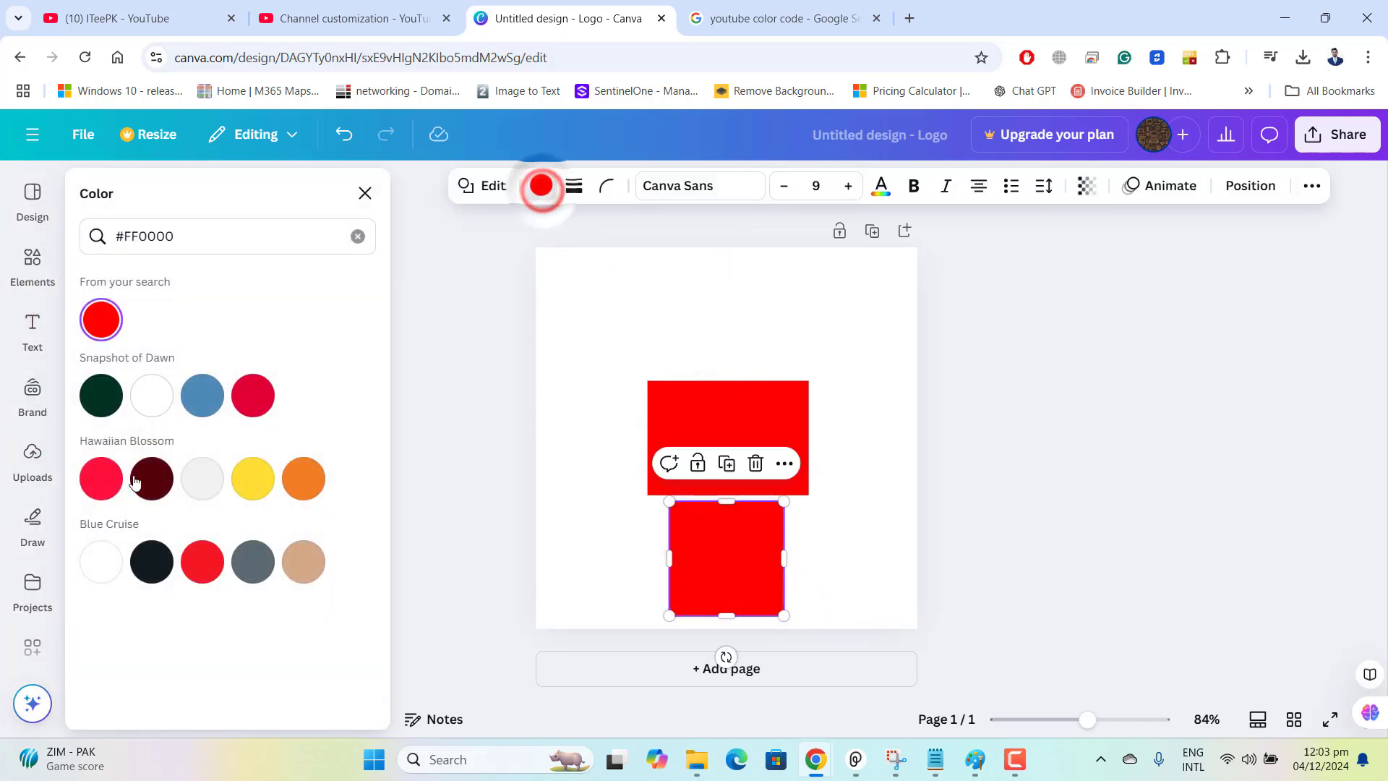
pyautogui.click(158, 408)
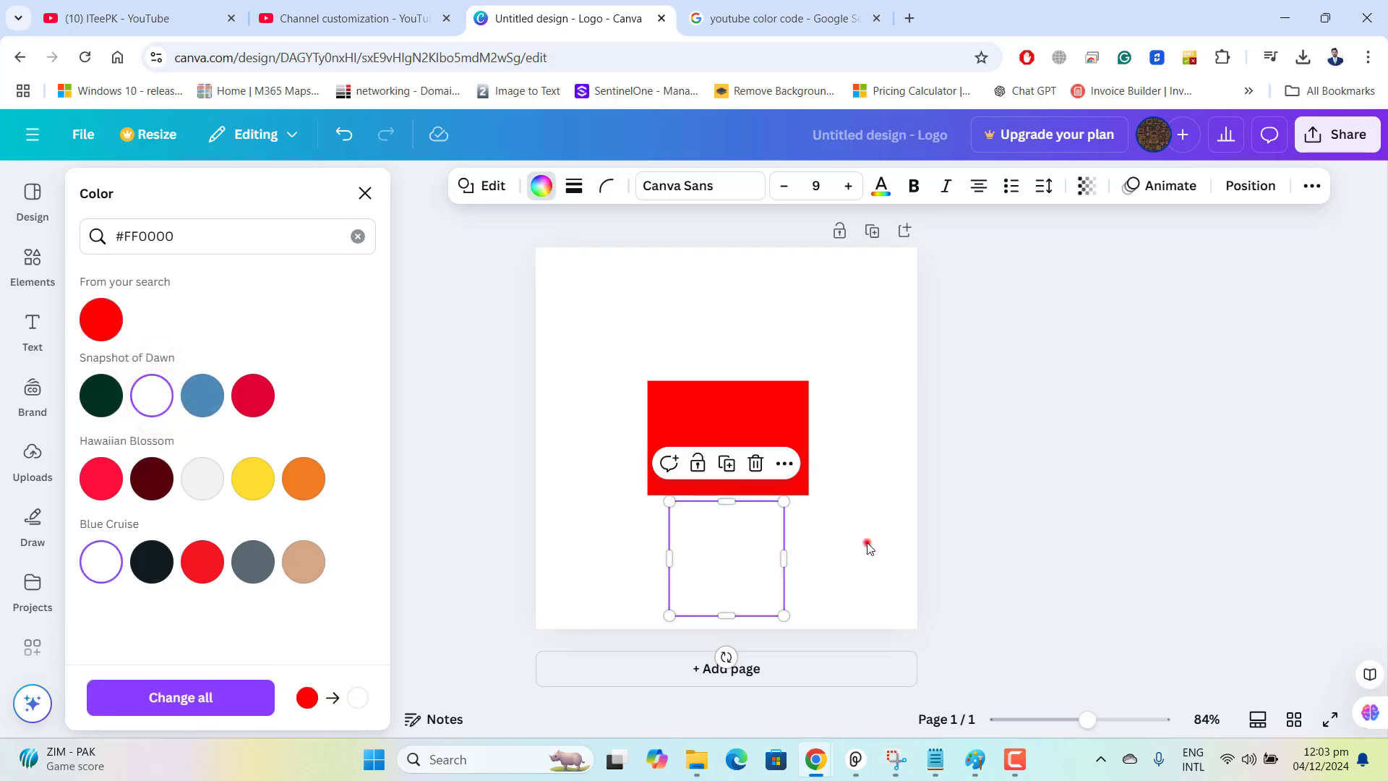
# Shrink the white square into a small landscape rectangle and centre it inside the red rectangle.
pyautogui.moveTo(785, 510); pyautogui.dragTo(743, 441)
pyautogui.click(867, 455)
pyautogui.click(743, 443)
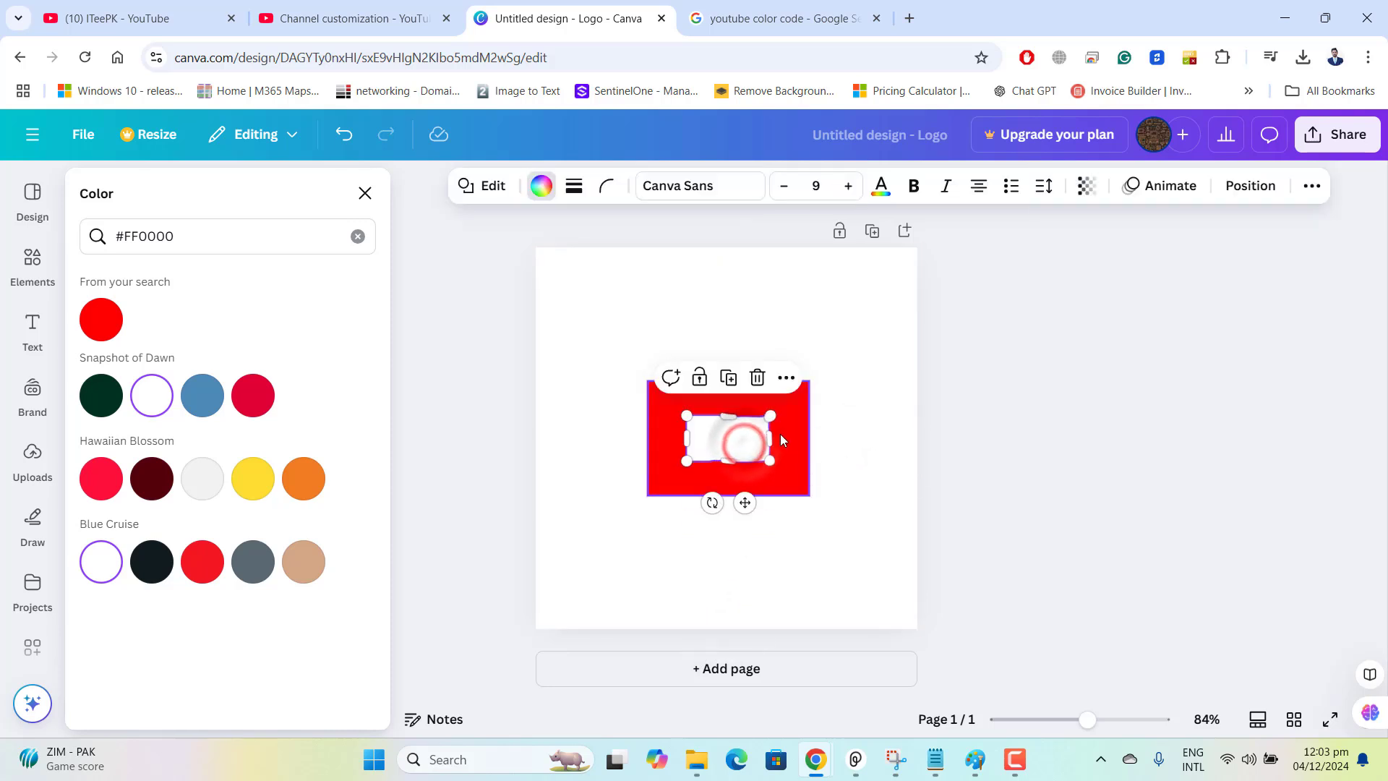
pyautogui.click(865, 450)
pyautogui.click(737, 441)
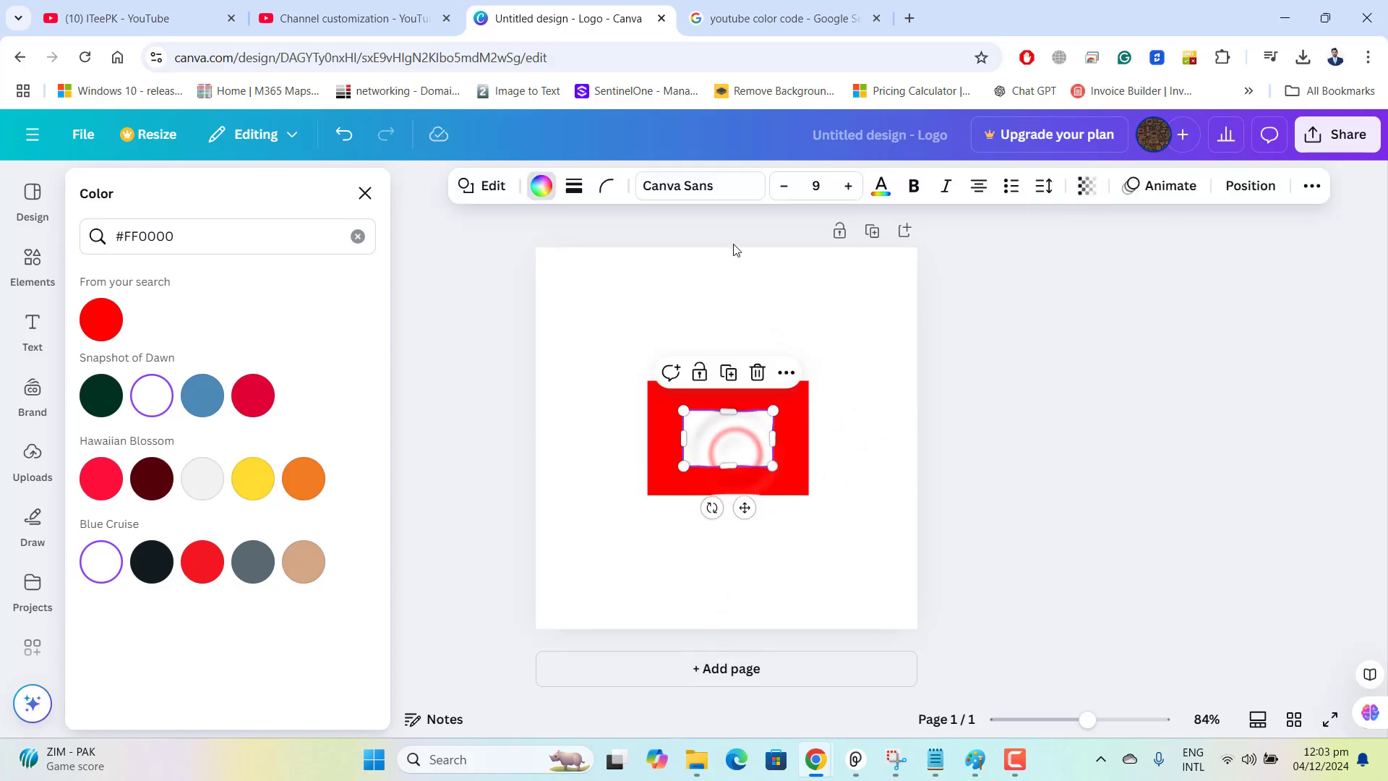
# Round the corners of the small white rectangle with the corner rounding setting.
pyautogui.click(607, 186)
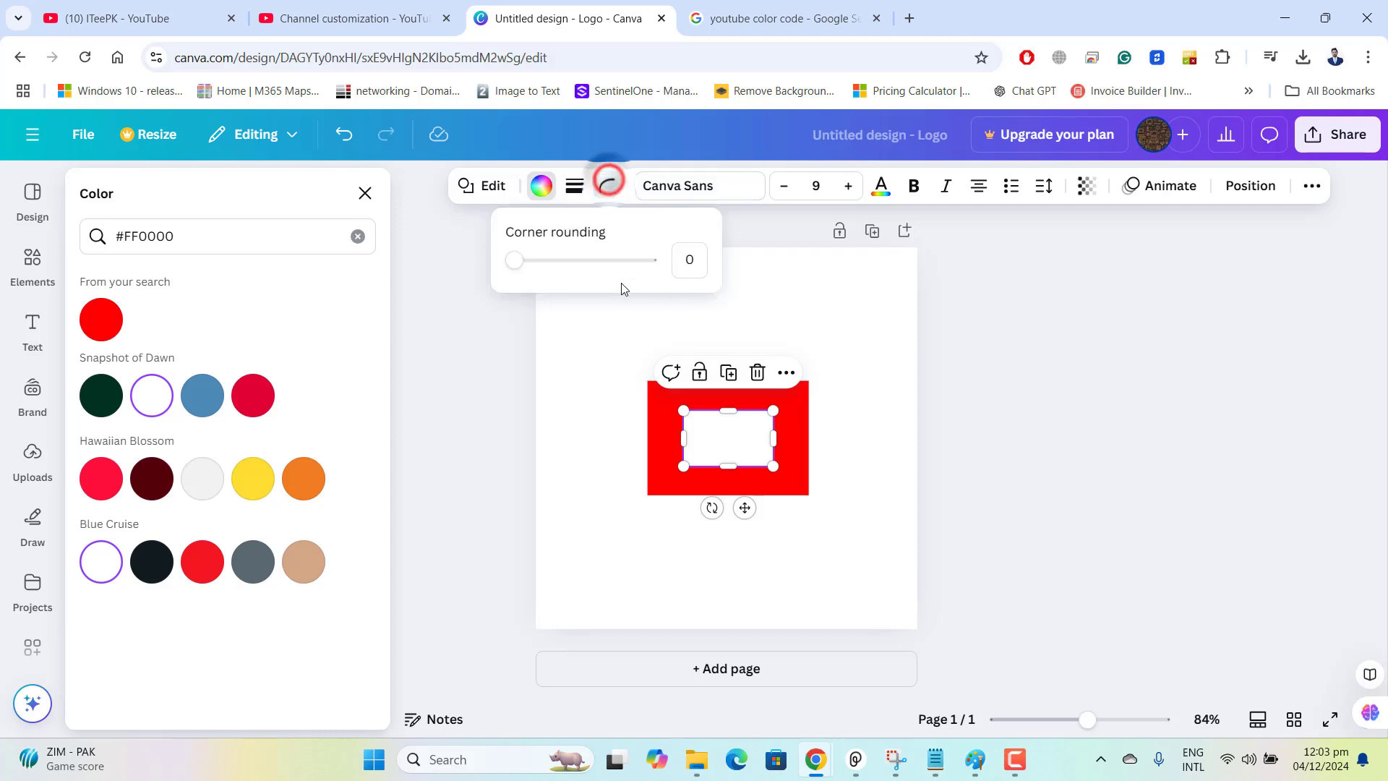
pyautogui.moveTo(541, 267)
pyautogui.mouseDown()
pyautogui.moveTo(555, 263)
pyautogui.moveTo(542, 262)
pyautogui.mouseUp()
pyautogui.click(852, 316)
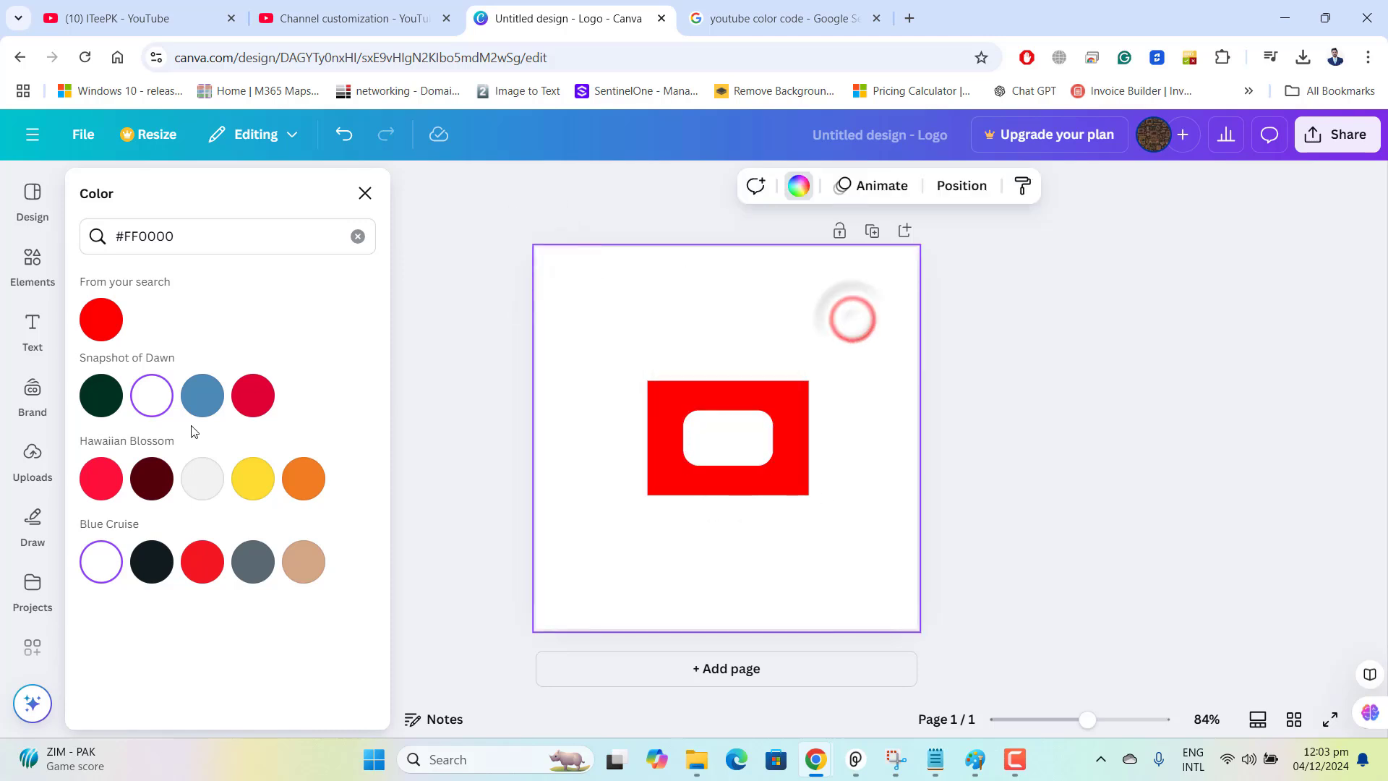
# Add a triangle from the recently used shapes and rotate it to point right like a play symbol.
pyautogui.click(45, 288)
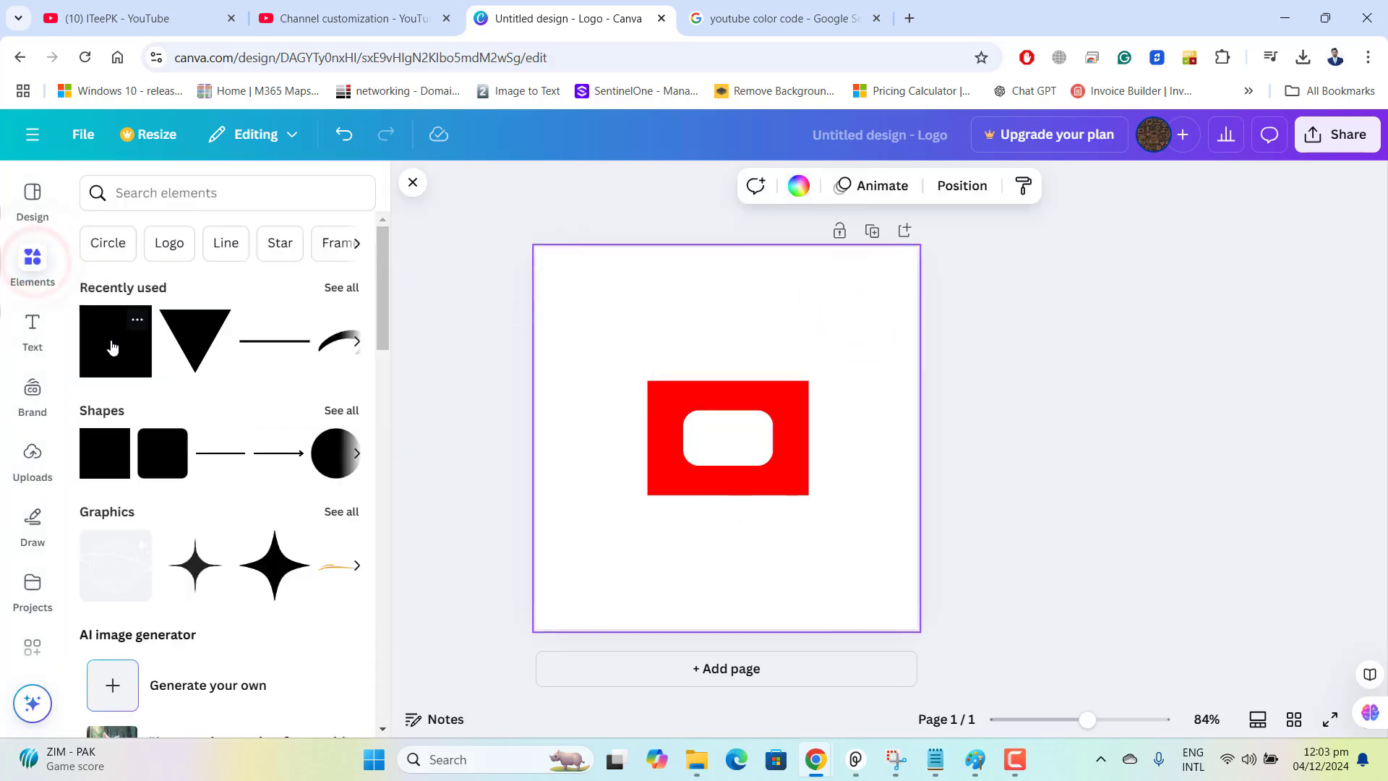
pyautogui.click(195, 338)
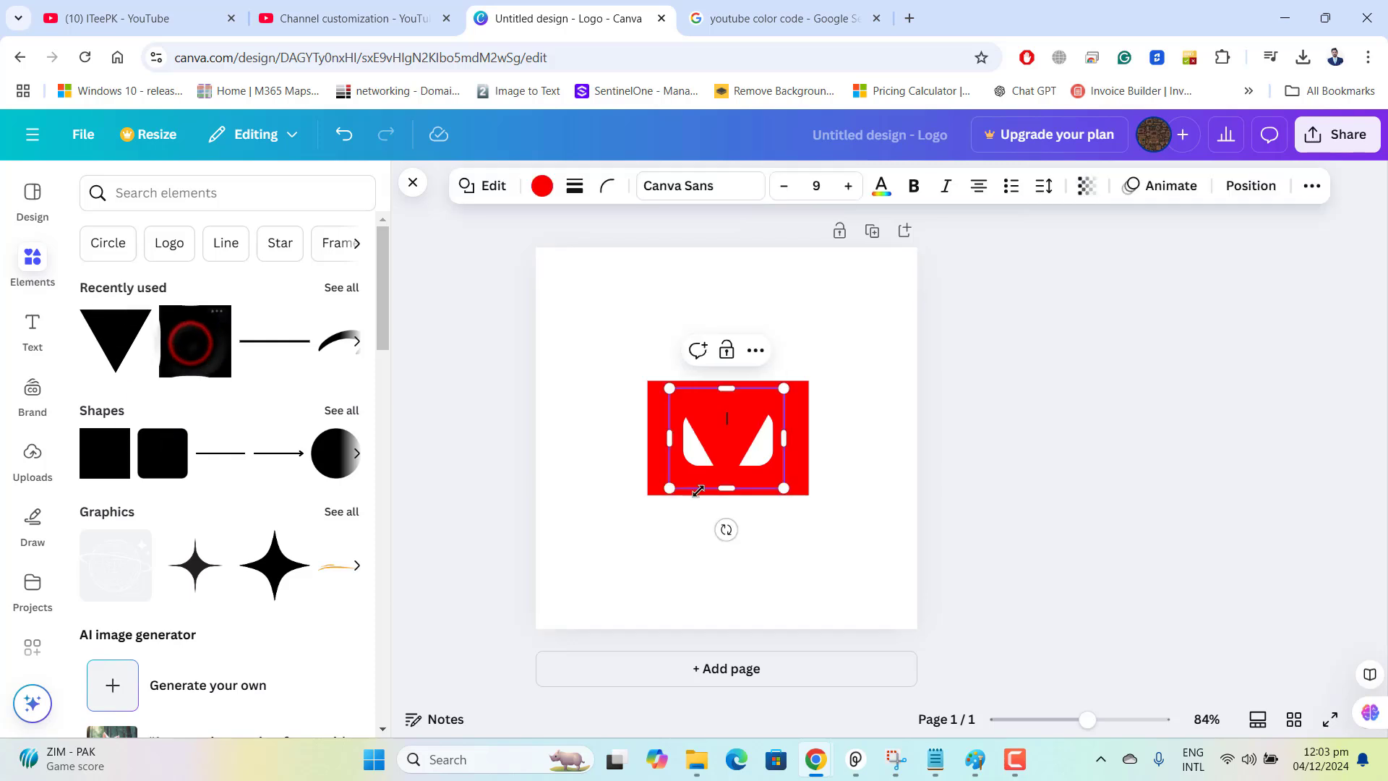
pyautogui.moveTo(723, 443); pyautogui.dragTo(644, 533)
pyautogui.moveTo(648, 631); pyautogui.dragTo(738, 533)
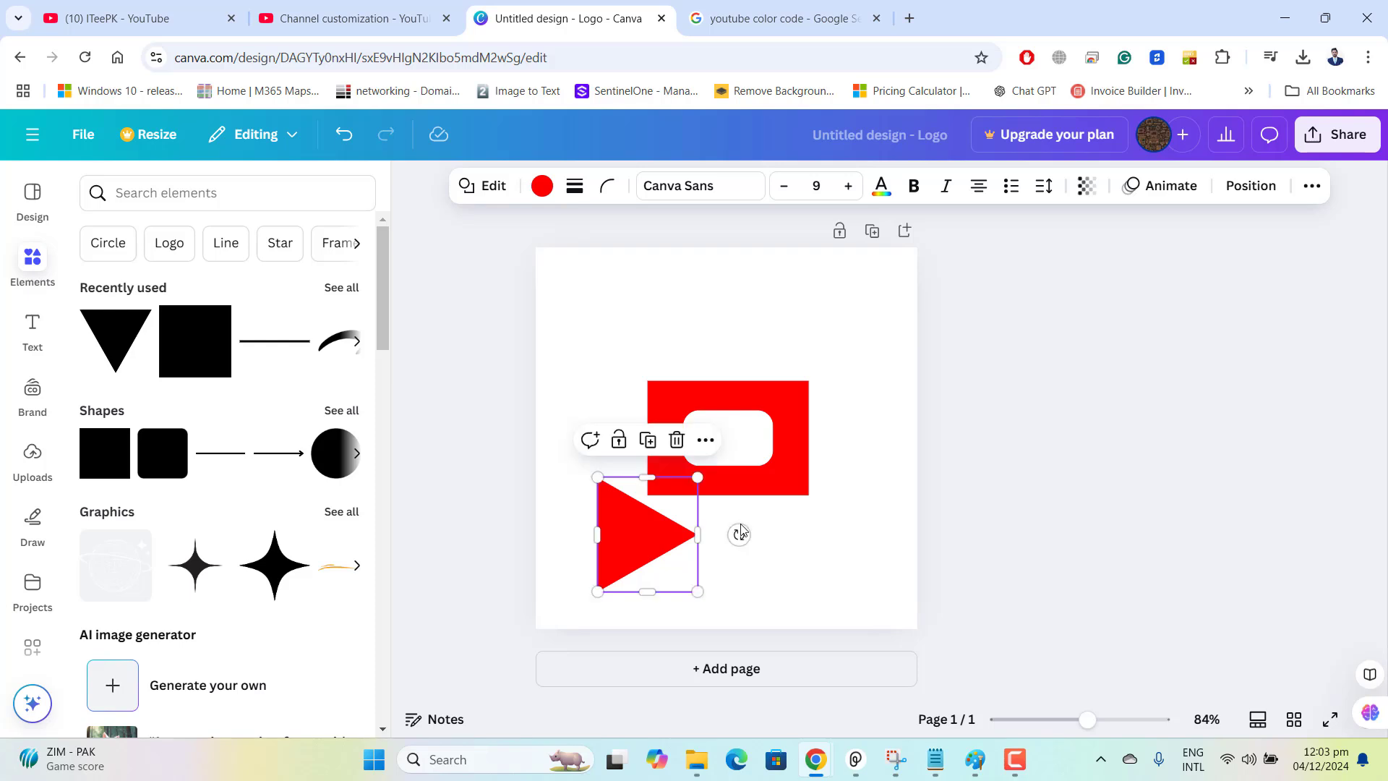
# Shrink the red triangle and centre it inside the white rounded rectangle.
pyautogui.moveTo(698, 478); pyautogui.dragTo(757, 421)
pyautogui.click(750, 545)
pyautogui.click(611, 562)
pyautogui.click(899, 520)
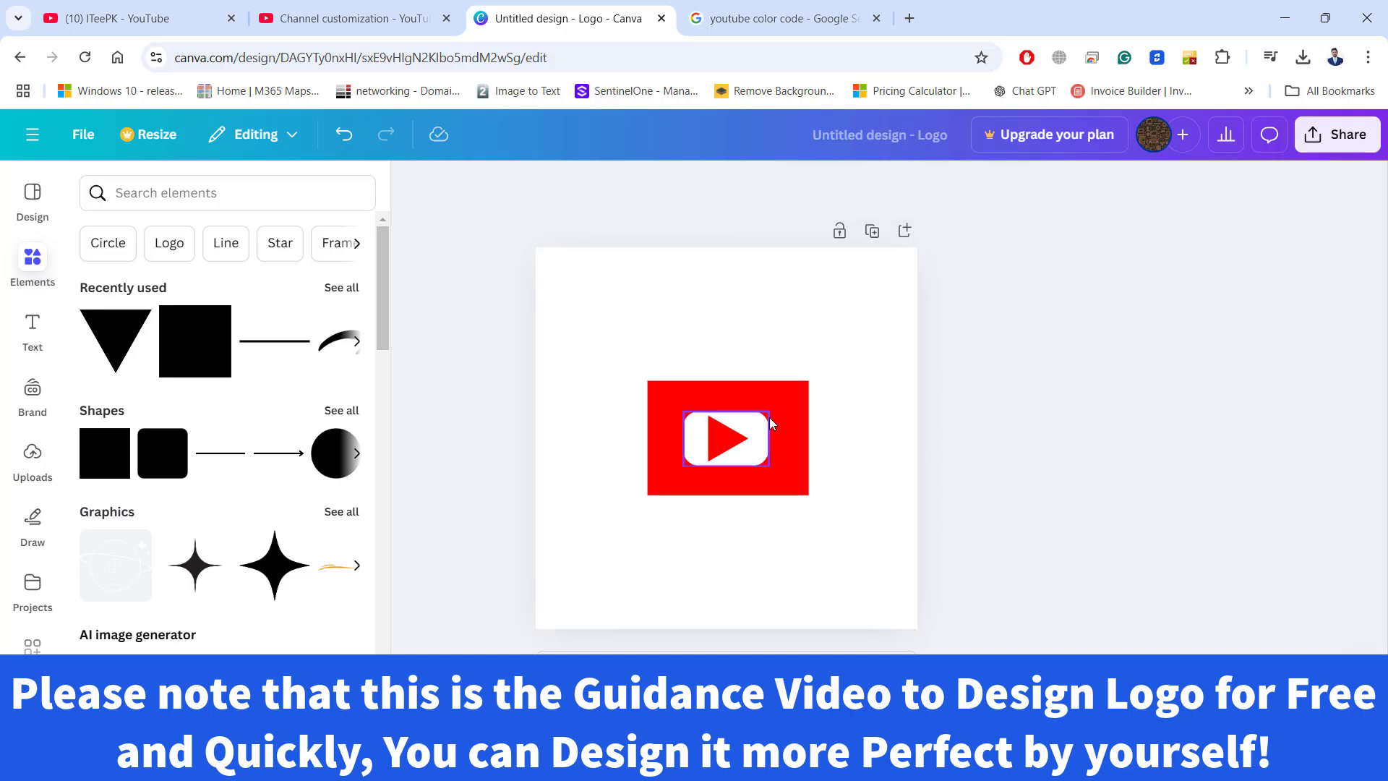
pyautogui.click(801, 415)
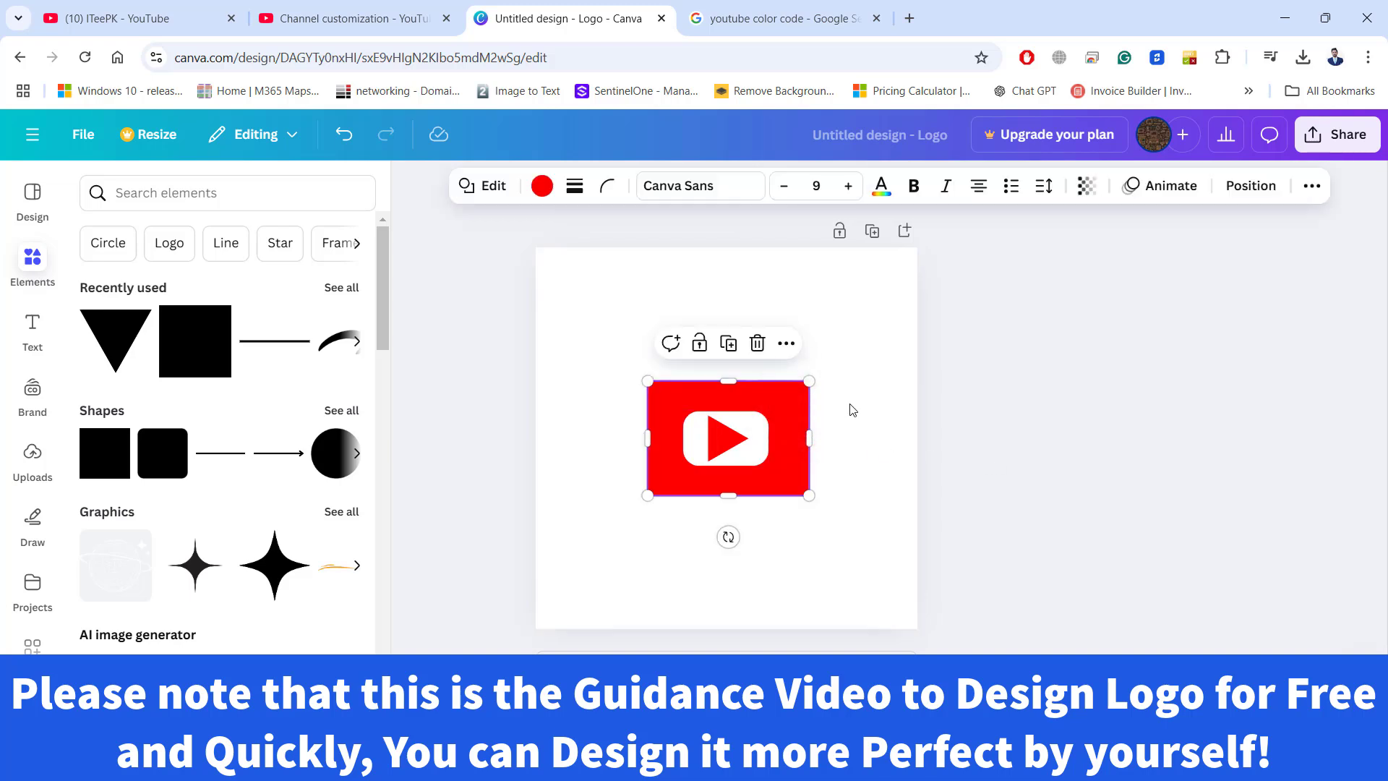
pyautogui.click(852, 409)
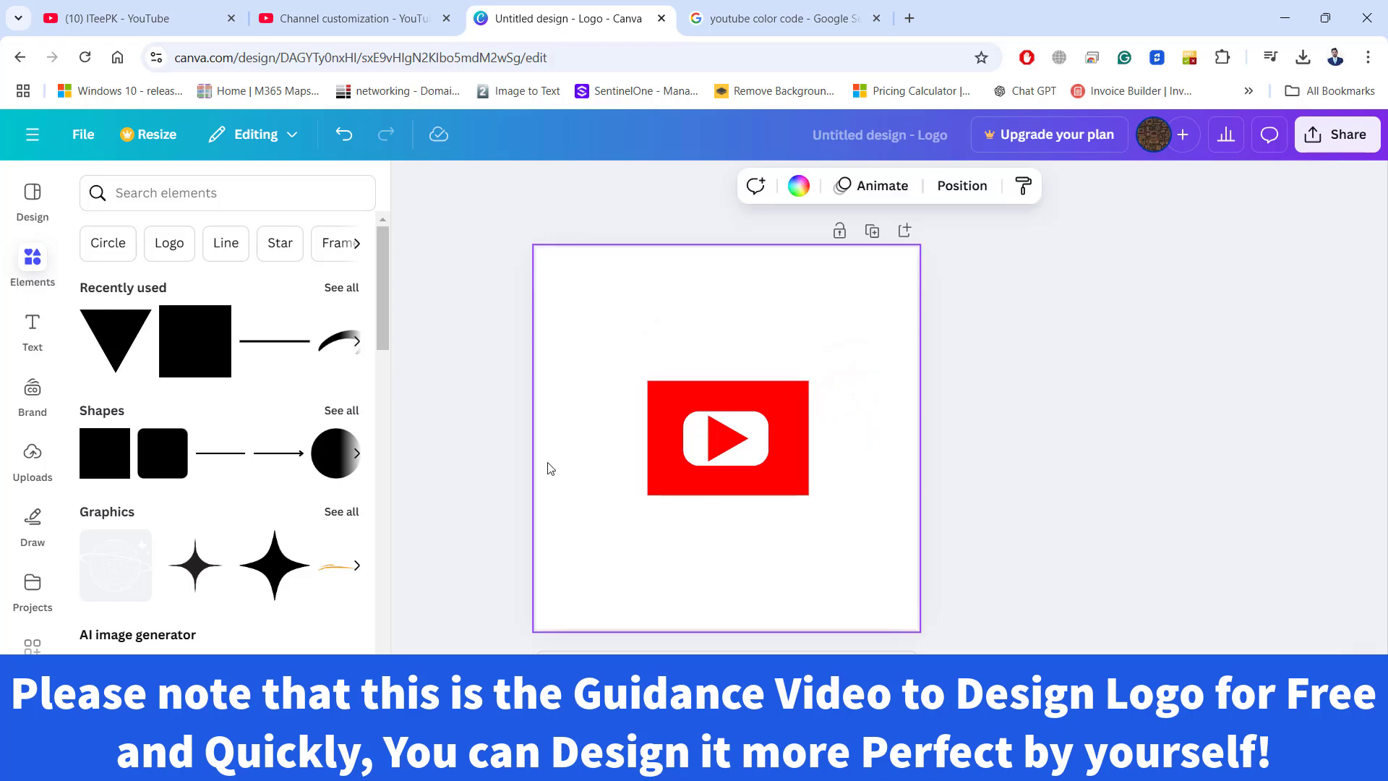
# Add a subheading reading SUBSCRIBE at font size 18 and place it below the play symbol inside the red rectangle.
pyautogui.click(32, 327)
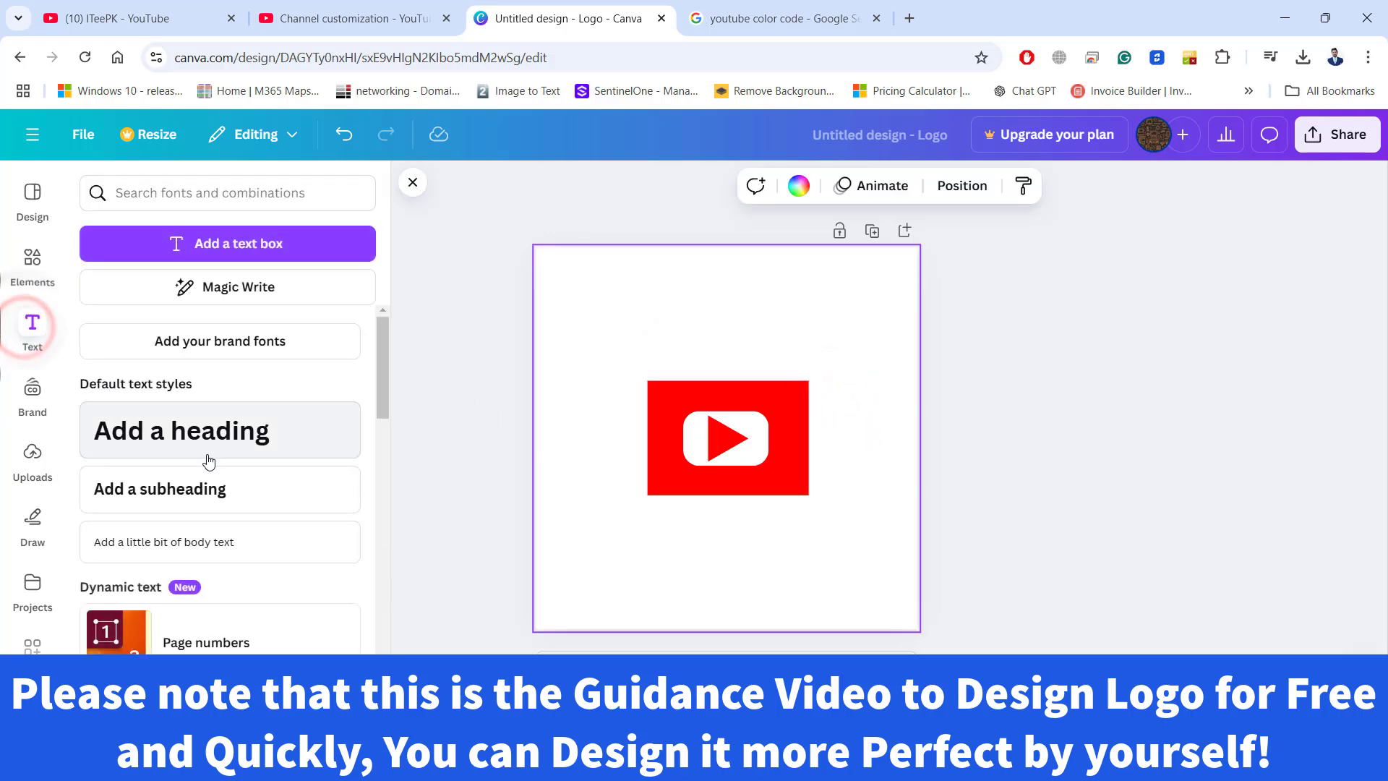
pyautogui.click(203, 477)
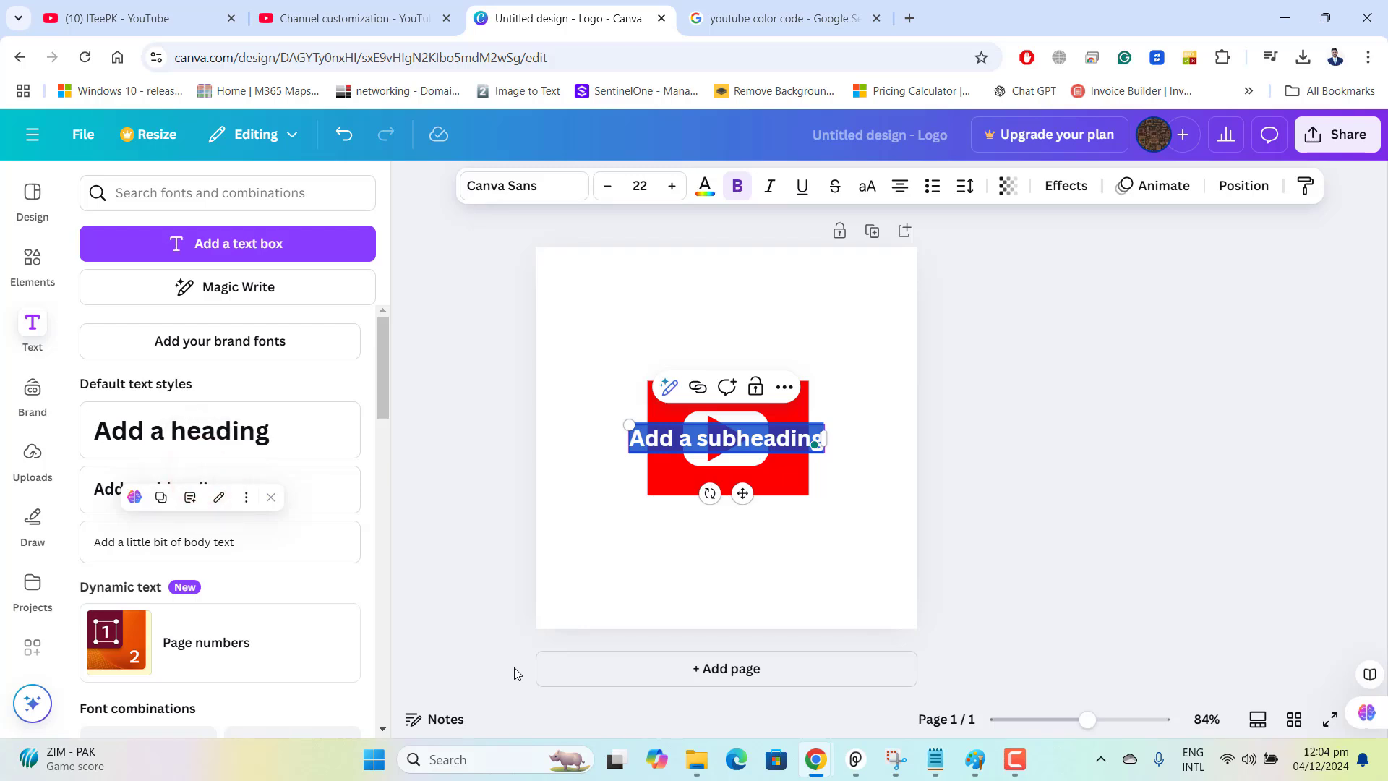
pyautogui.write('S')
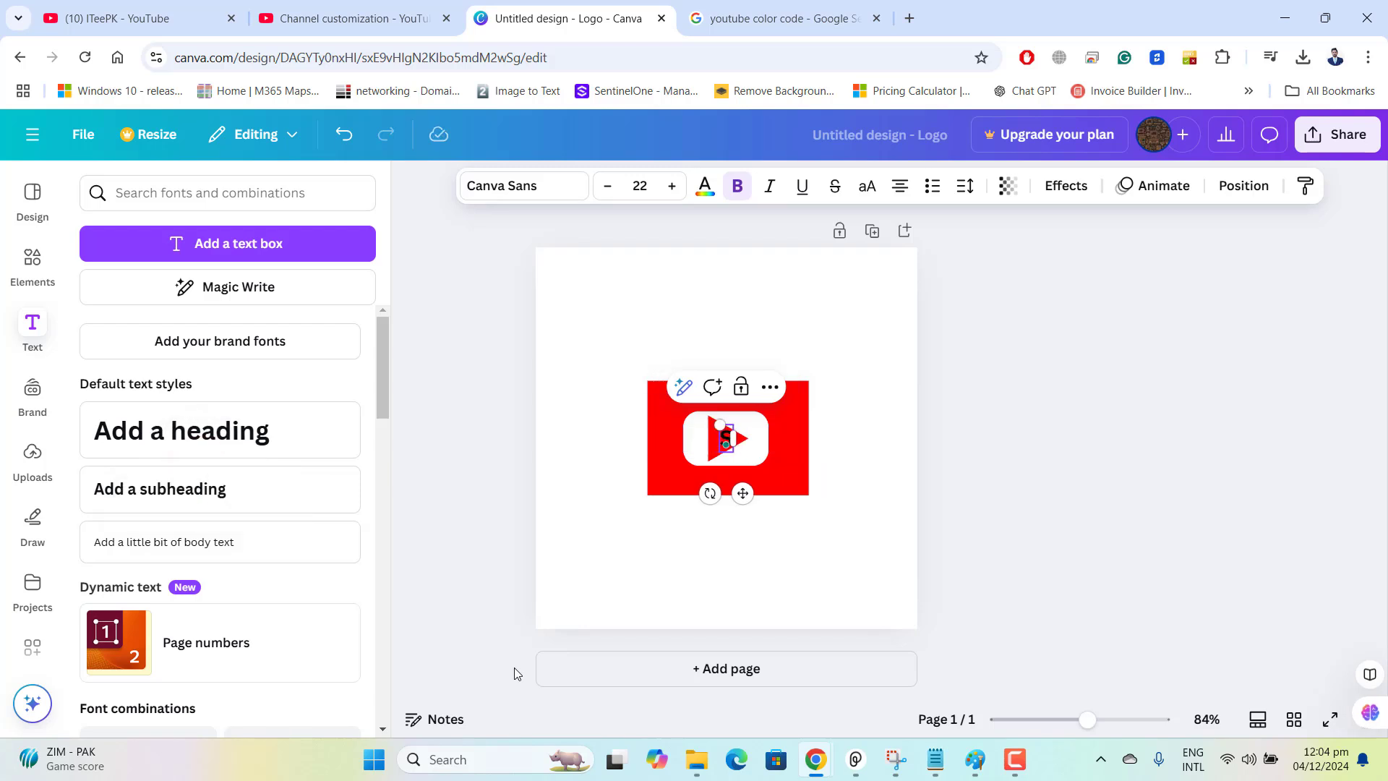
pyautogui.write('UBSCRIBE')
pyautogui.click(855, 481)
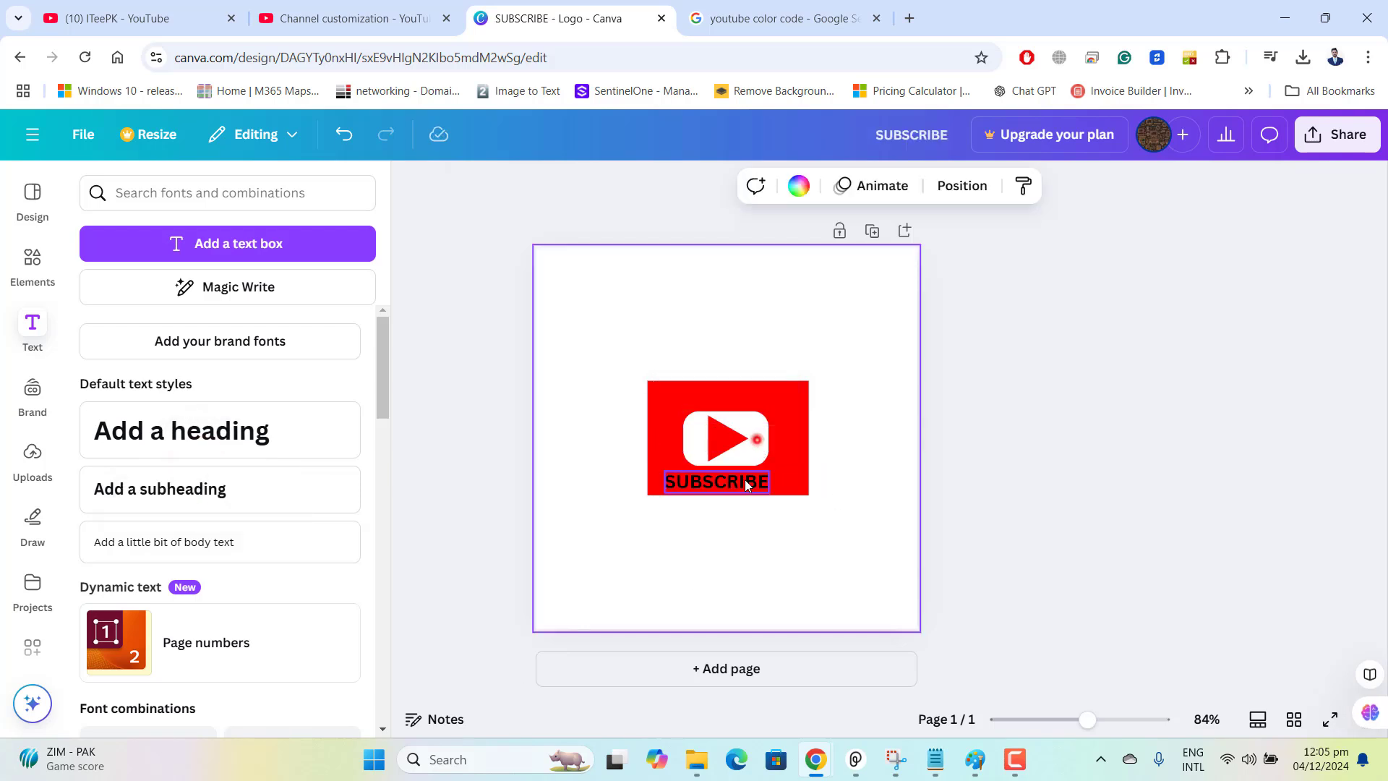
pyautogui.click(746, 481)
pyautogui.moveTo(745, 481); pyautogui.dragTo(760, 477)
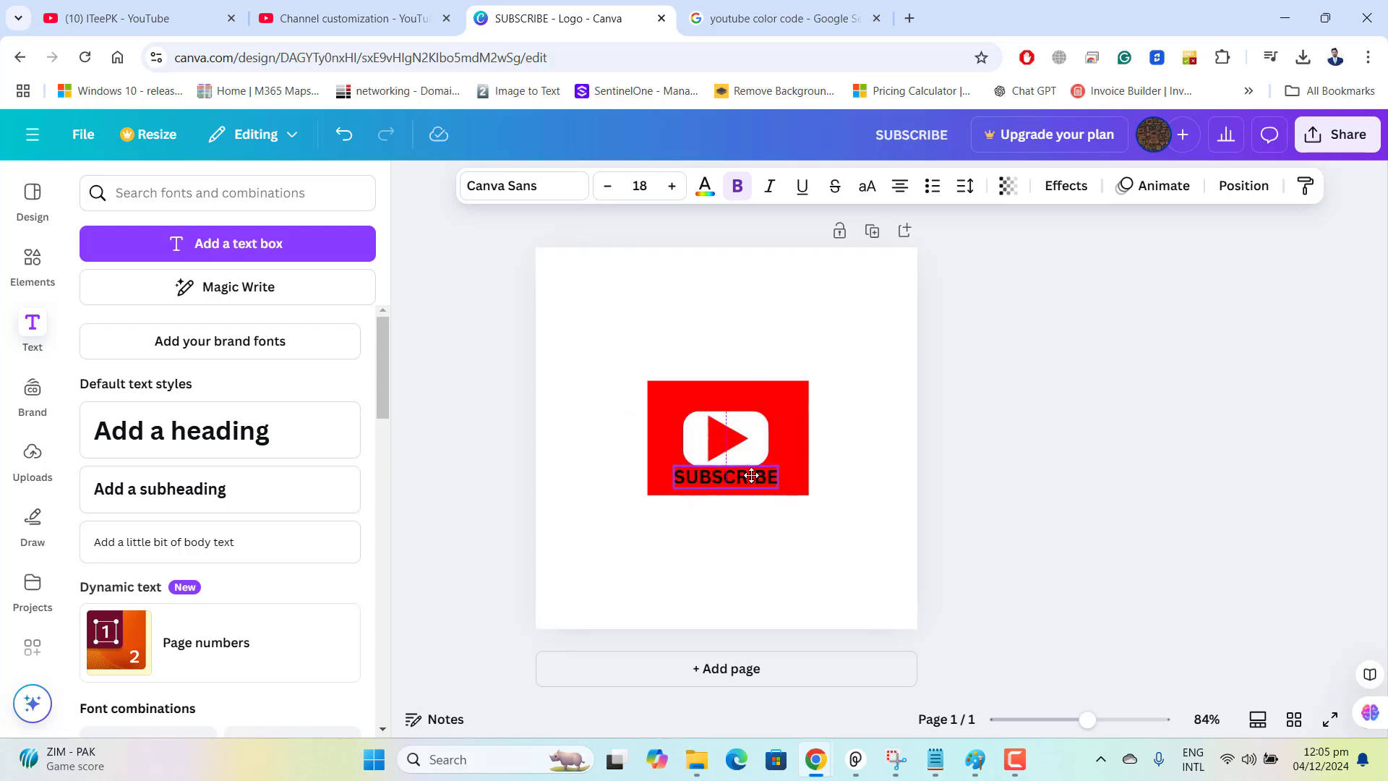
pyautogui.click(847, 469)
# Change the SUBSCRIBE text colour to white.
pyautogui.click(738, 488)
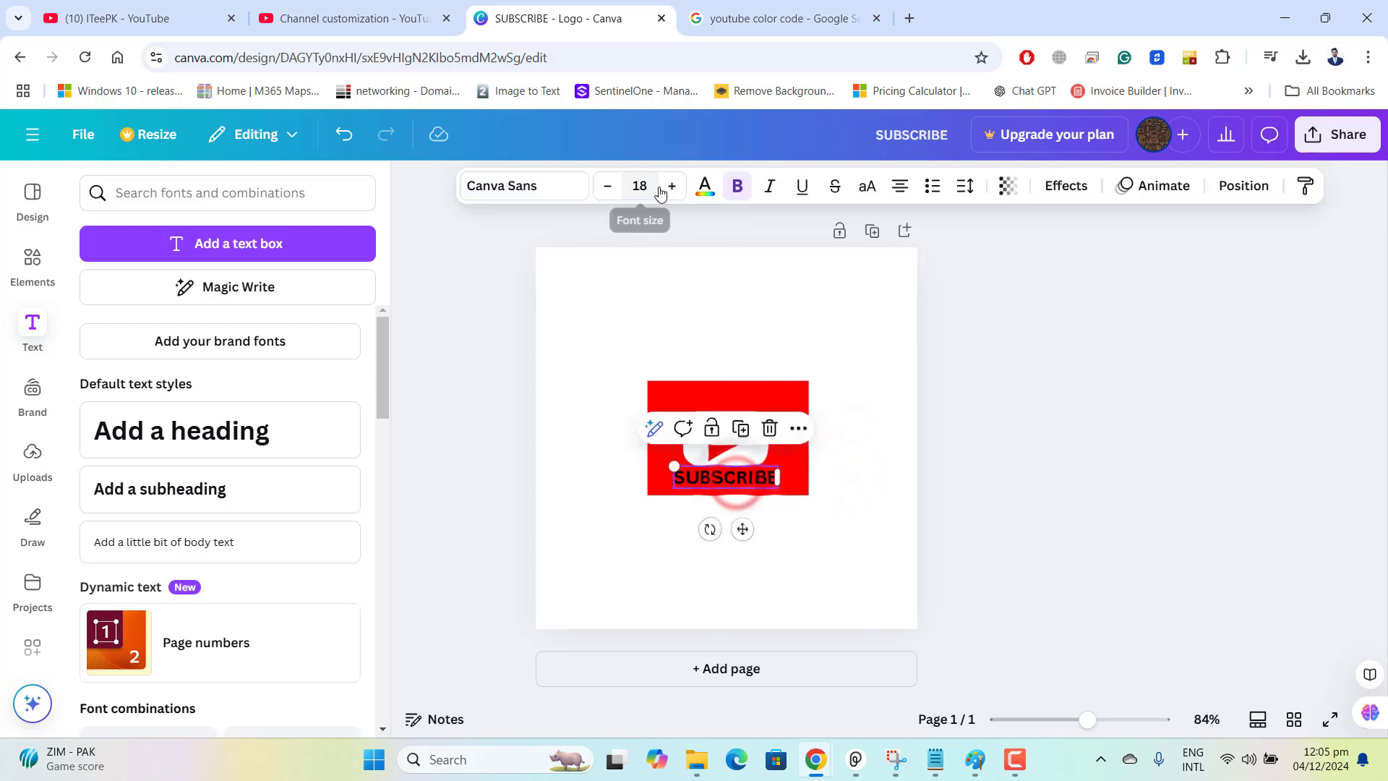
pyautogui.click(705, 186)
pyautogui.click(253, 330)
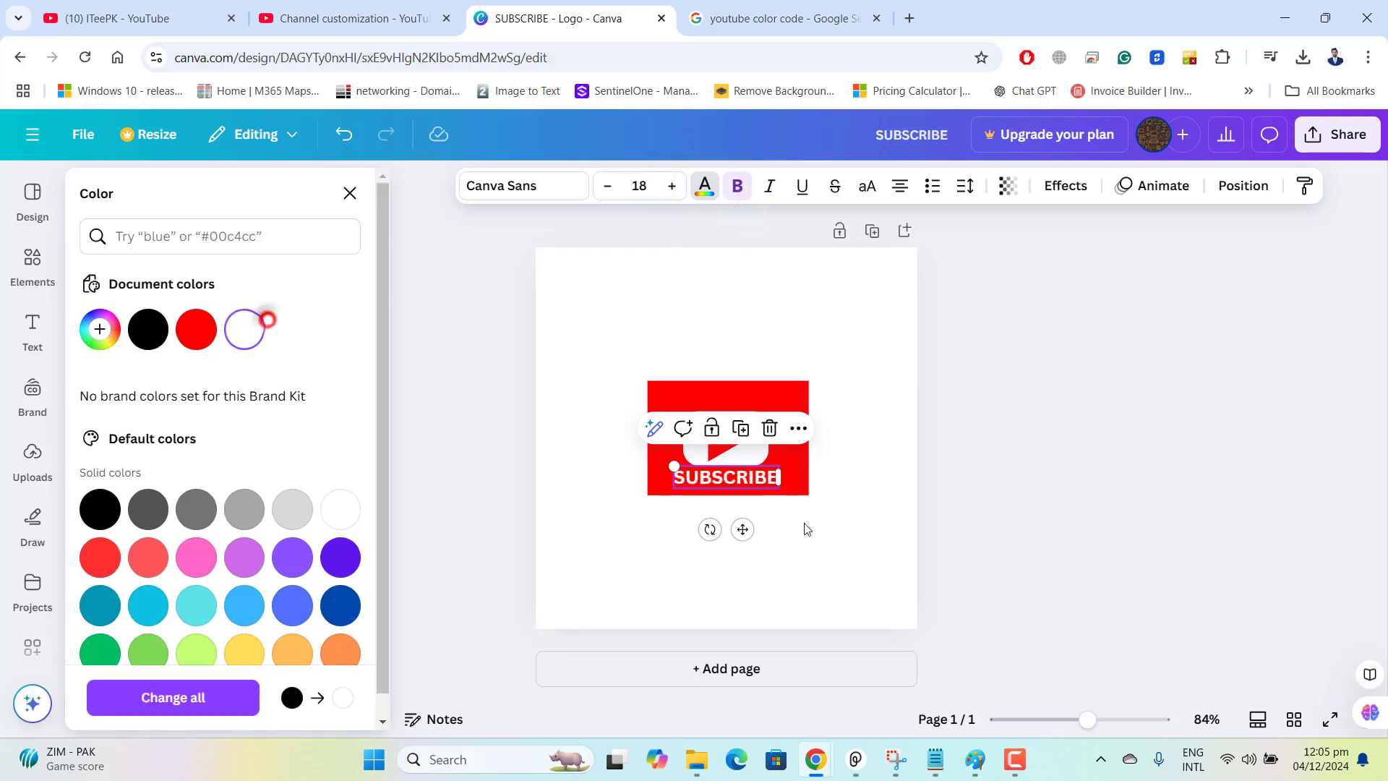
pyautogui.click(896, 542)
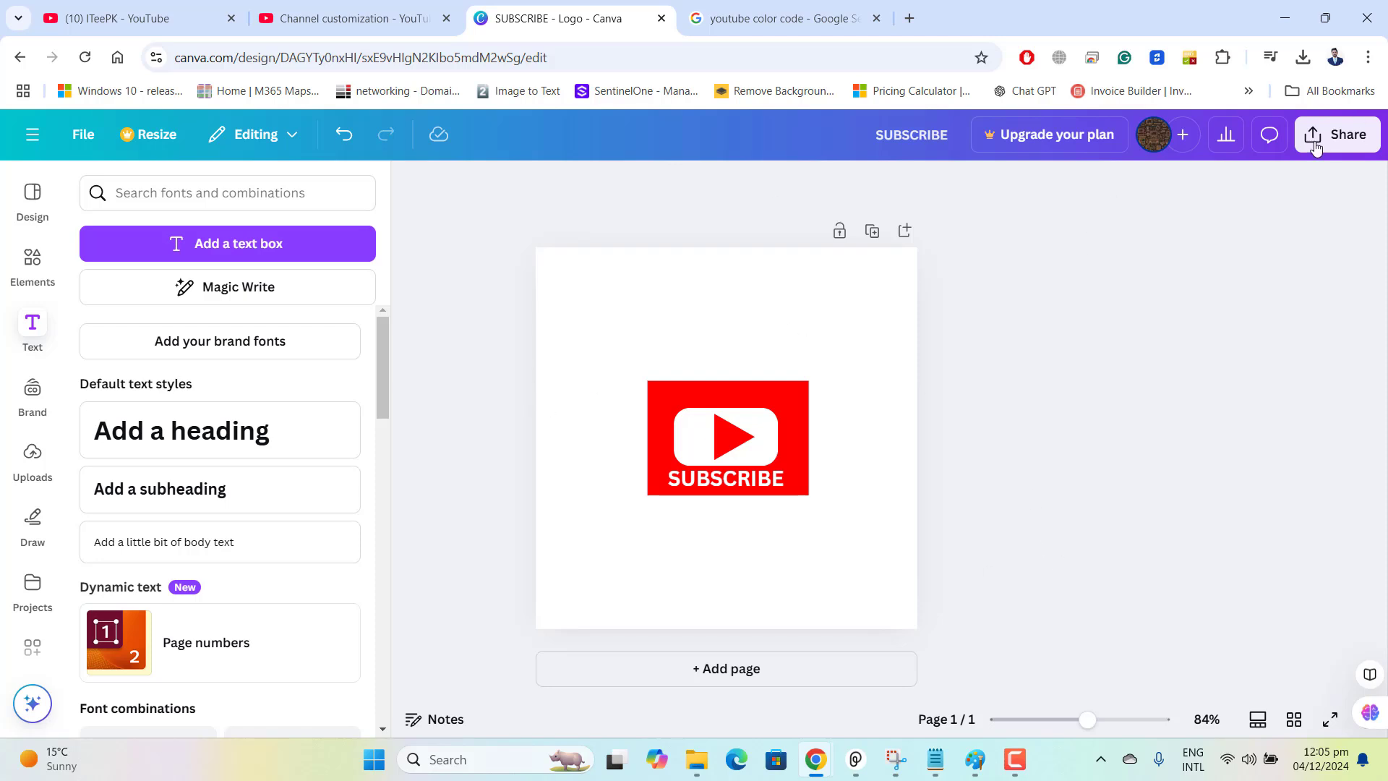
# Download the finished design as a PNG image.
pyautogui.click(1338, 134)
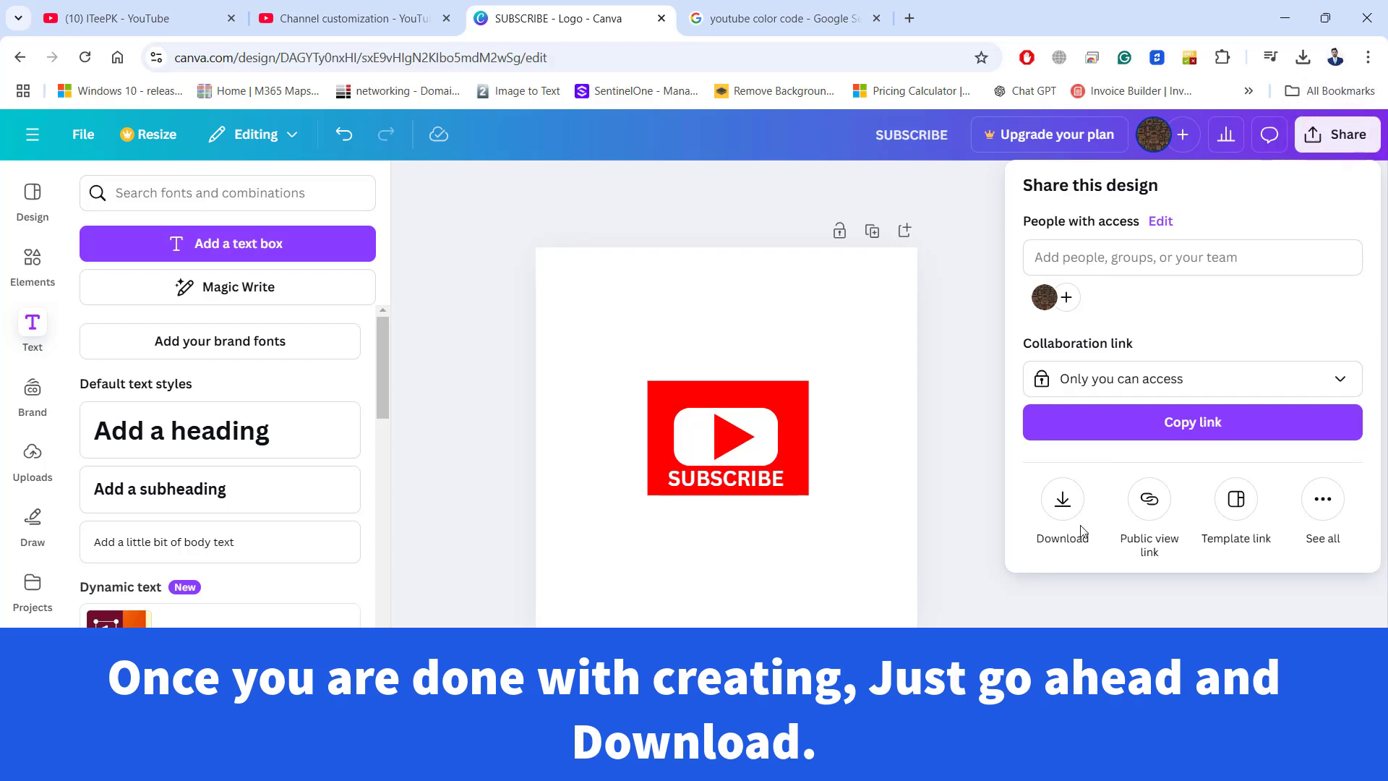
pyautogui.click(1063, 498)
pyautogui.click(1228, 550)
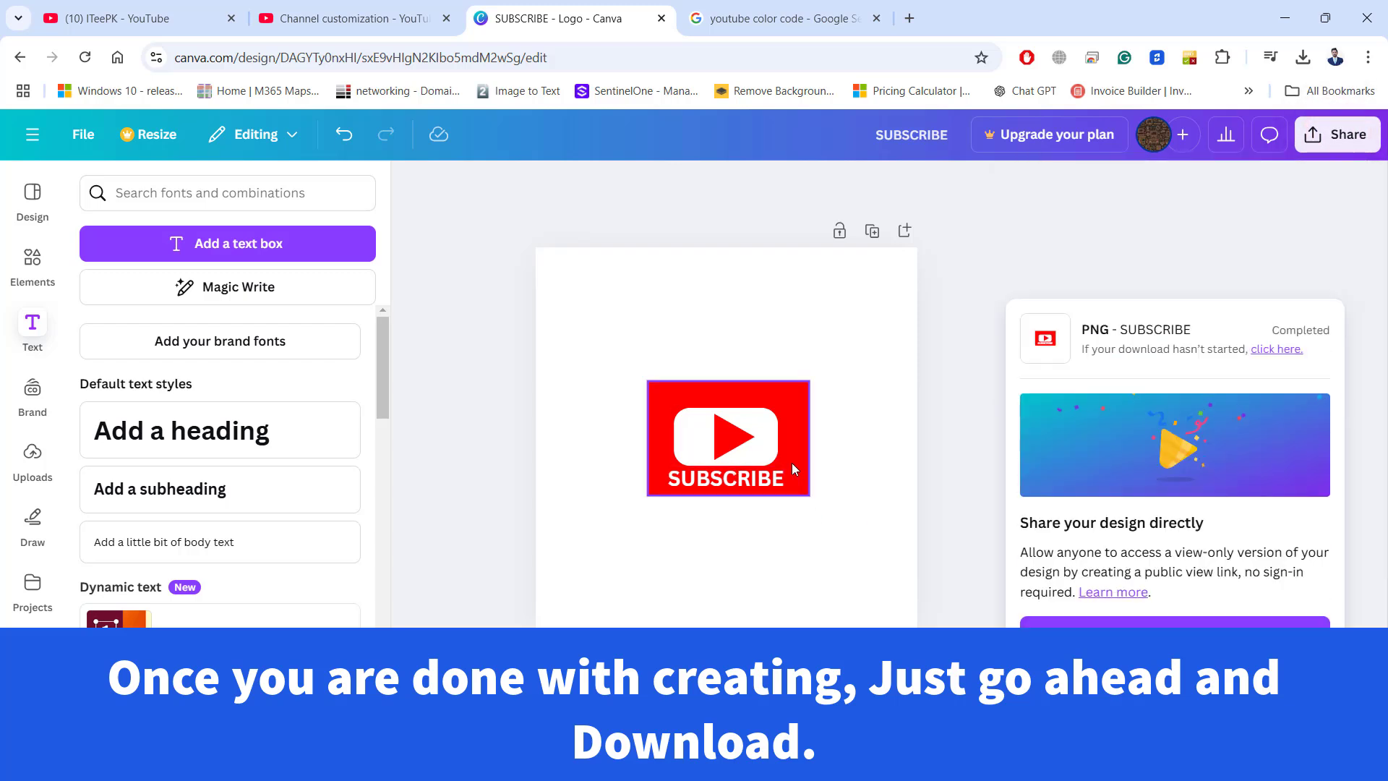
# Save the downloaded PNG to the Desktop folder under the file name SUBSCRIBE.
pyautogui.click(266, 230)
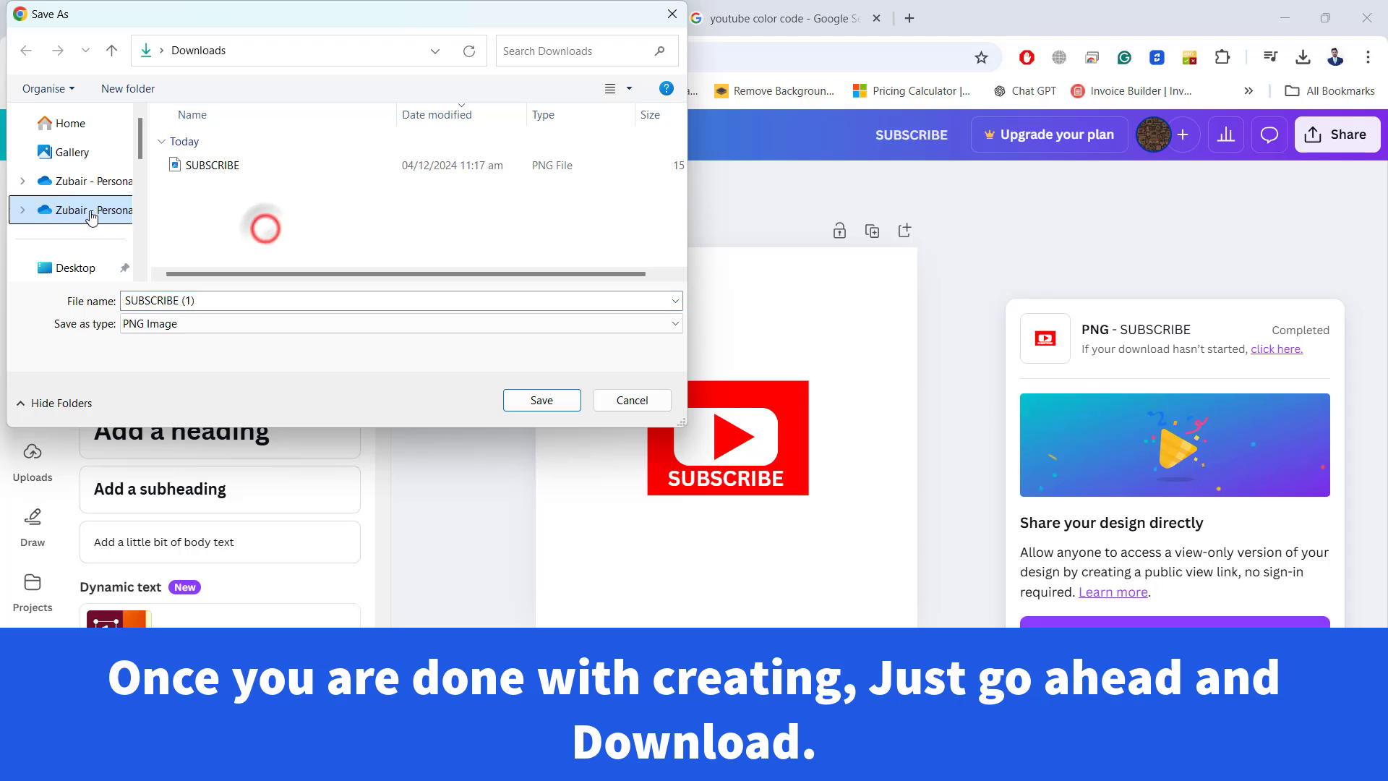
pyautogui.moveTo(138, 148); pyautogui.dragTo(142, 176)
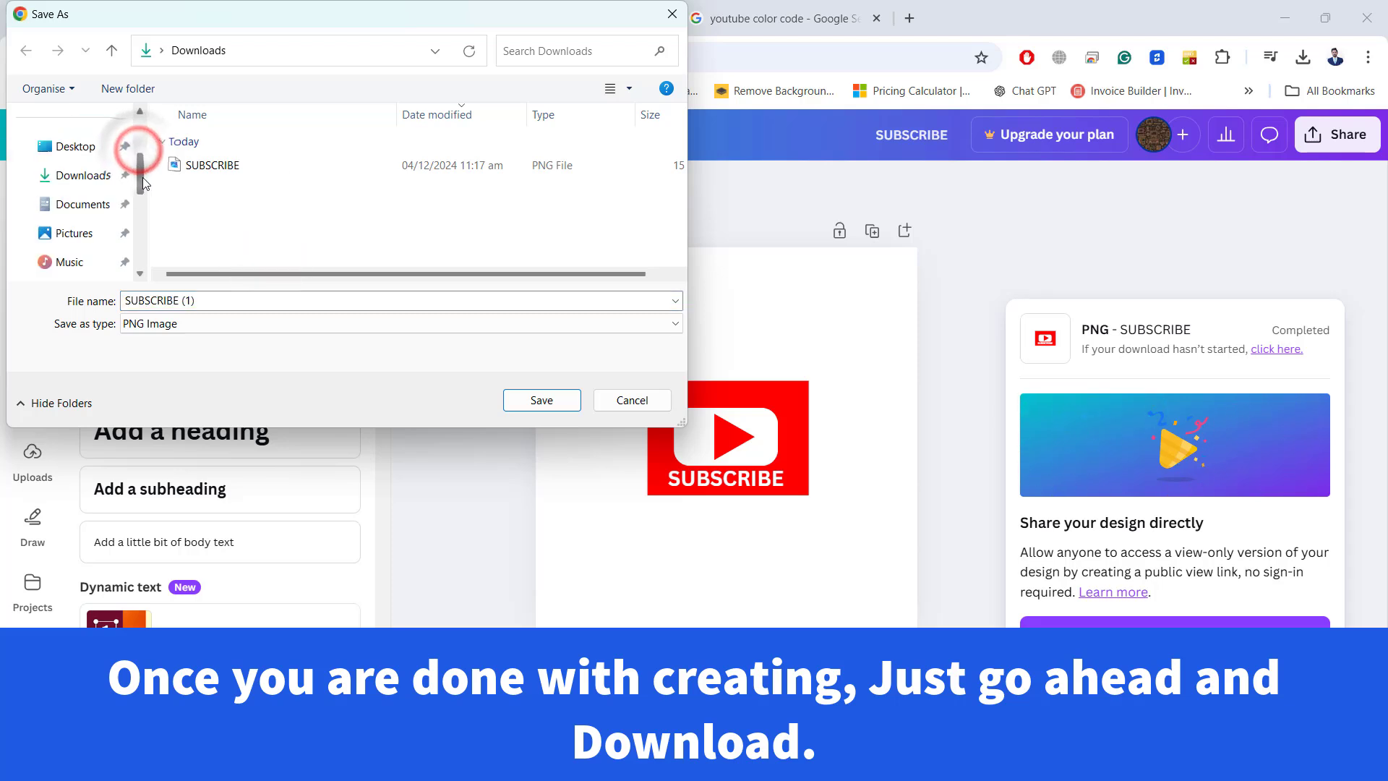
pyautogui.click(122, 141)
pyautogui.click(208, 301)
pyautogui.doubleClick(208, 301)
pyautogui.press('BackSpace')
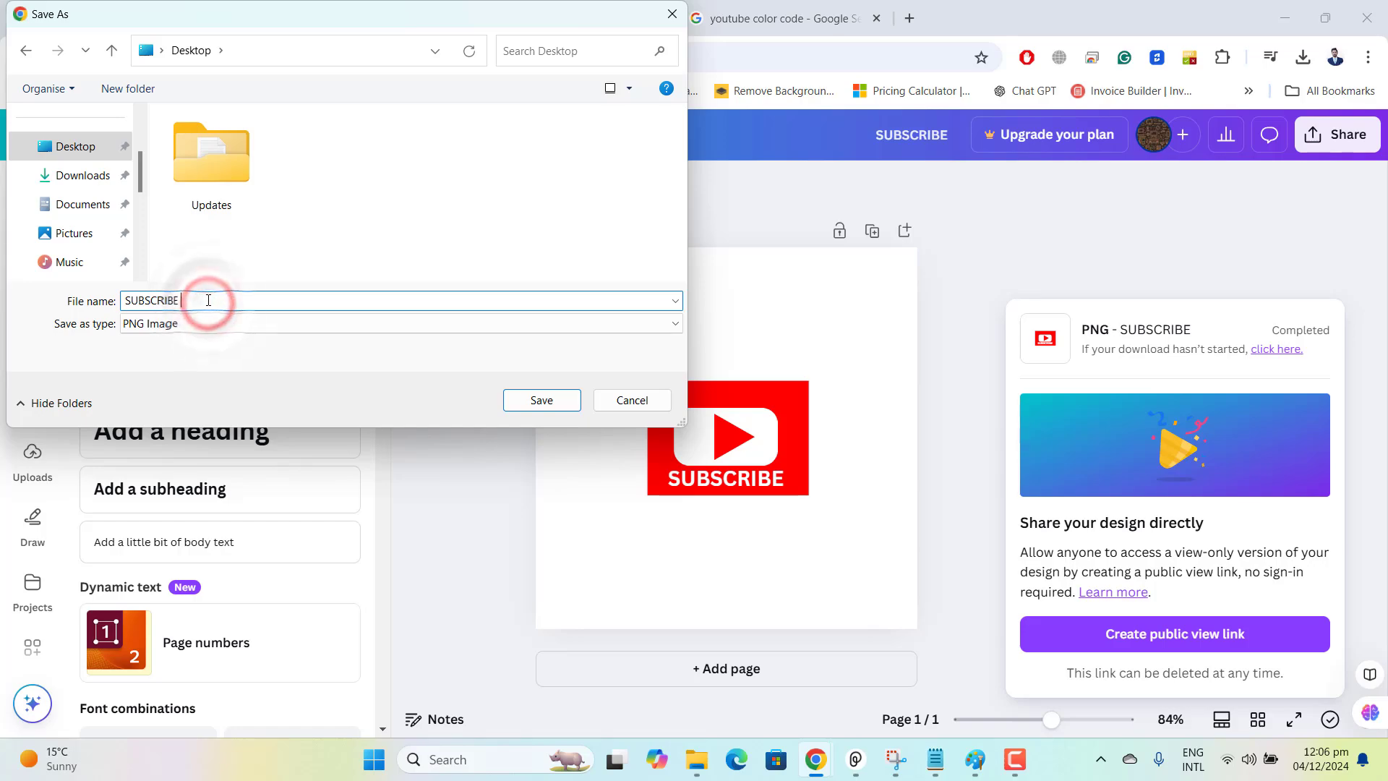
pyautogui.click(542, 400)
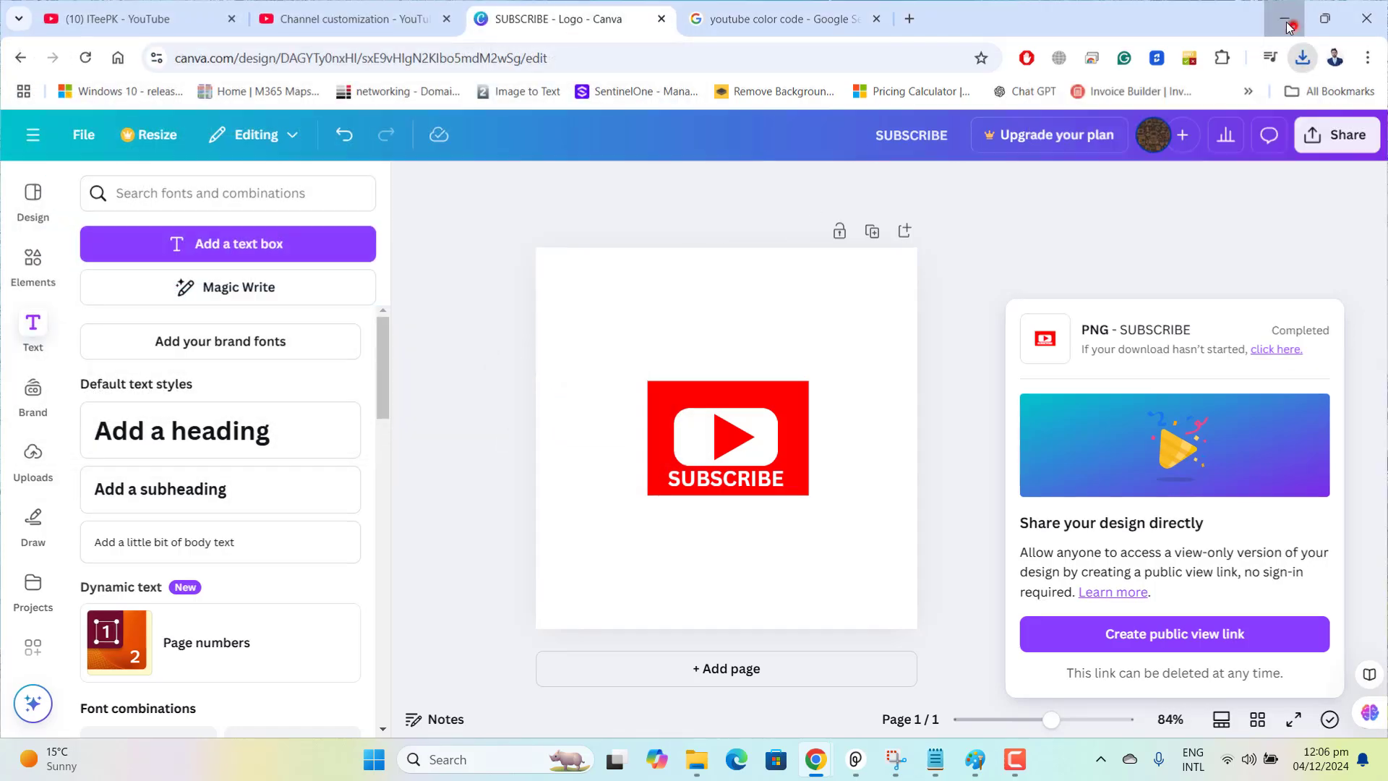
# Go to the desktop and open the SUBSCRIBE image in Paint.
pyautogui.click(1286, 22)
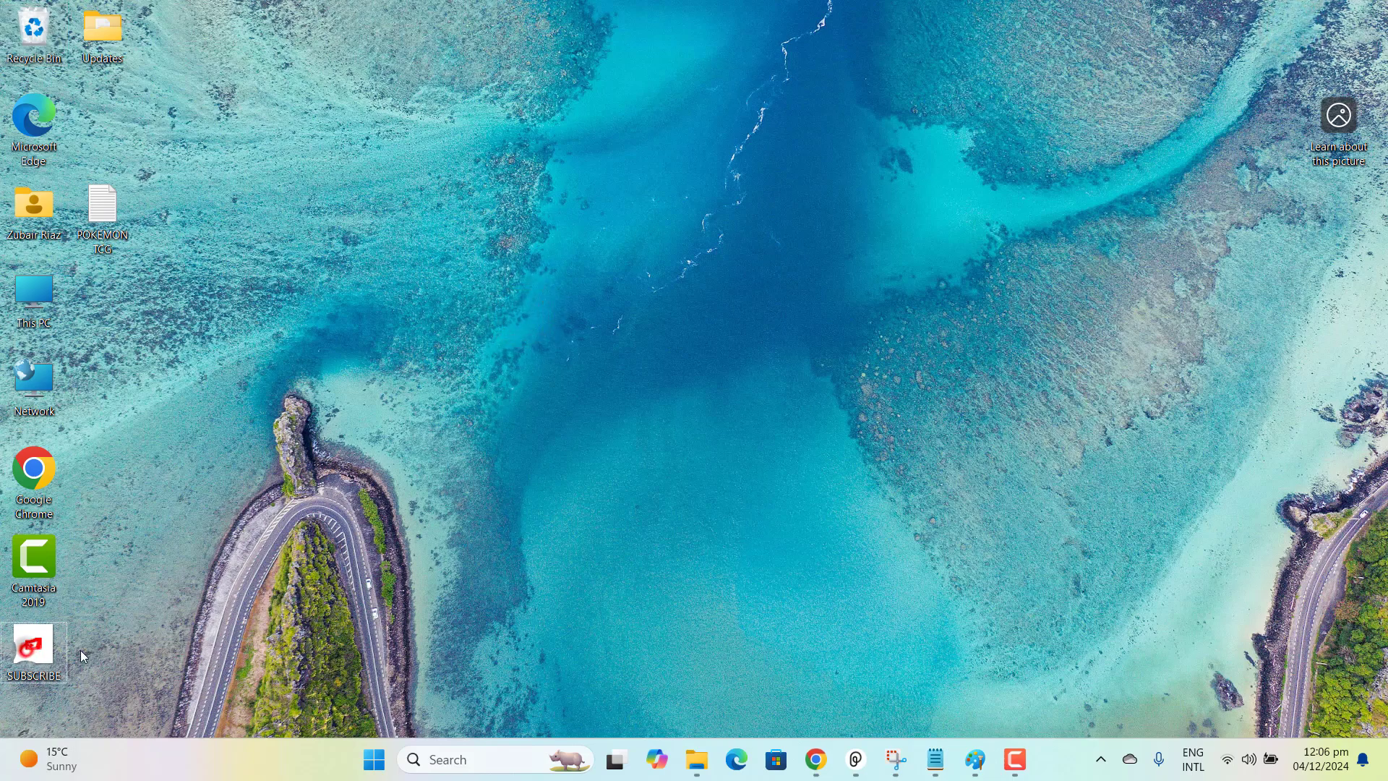
pyautogui.click(547, 561)
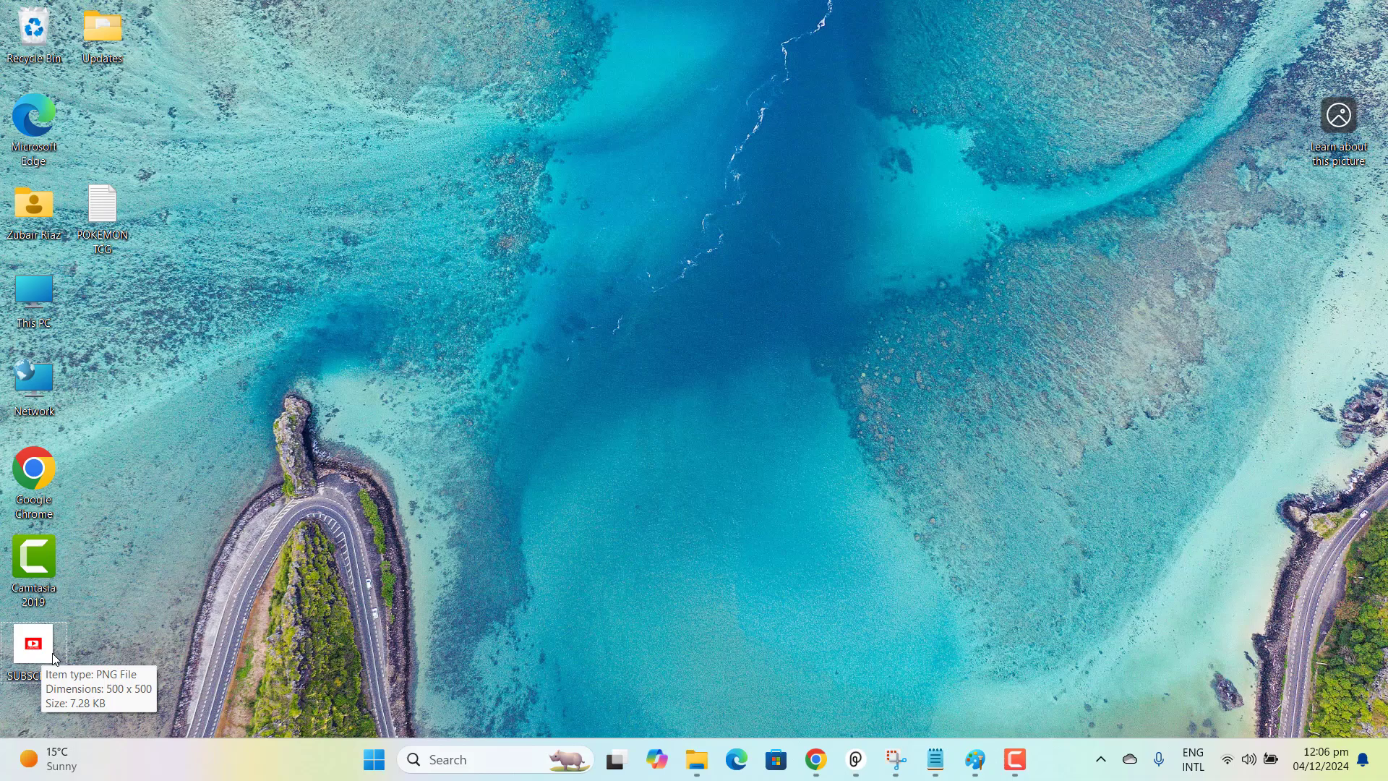
pyautogui.click(137, 630)
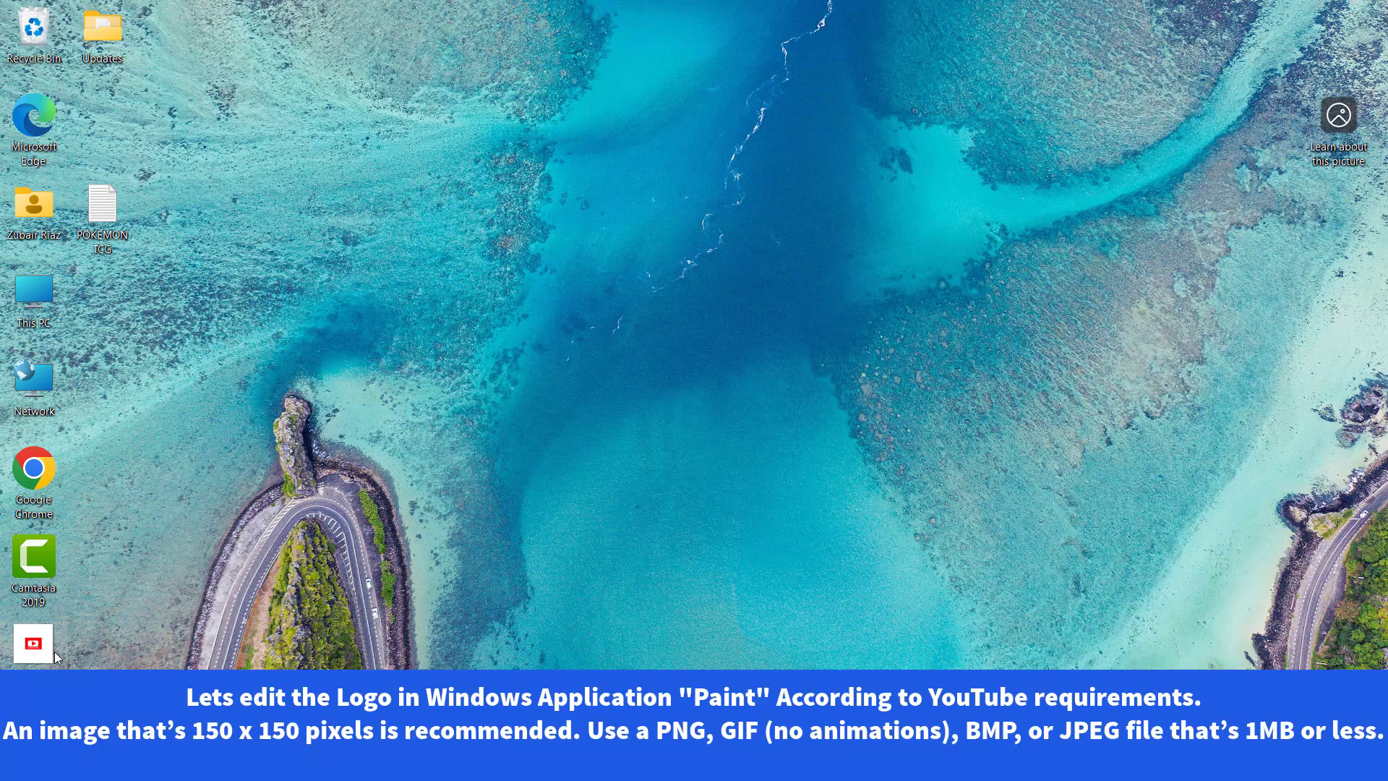
pyautogui.rightClick(55, 652)
pyautogui.click(162, 208)
pyautogui.click(405, 211)
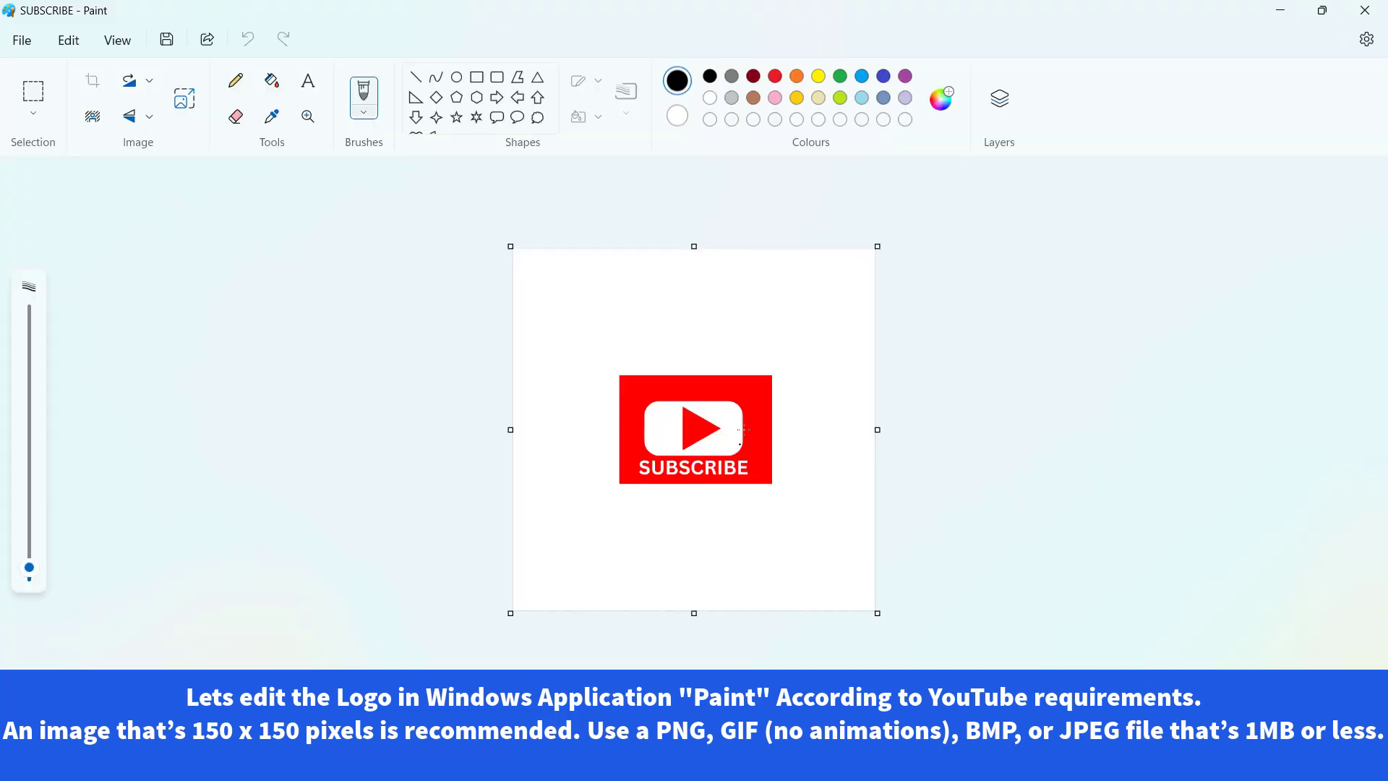
# Crop away the white canvas around the logo so only the red subscribe rectangle is left.
pyautogui.moveTo(877, 243); pyautogui.dragTo(771, 371)
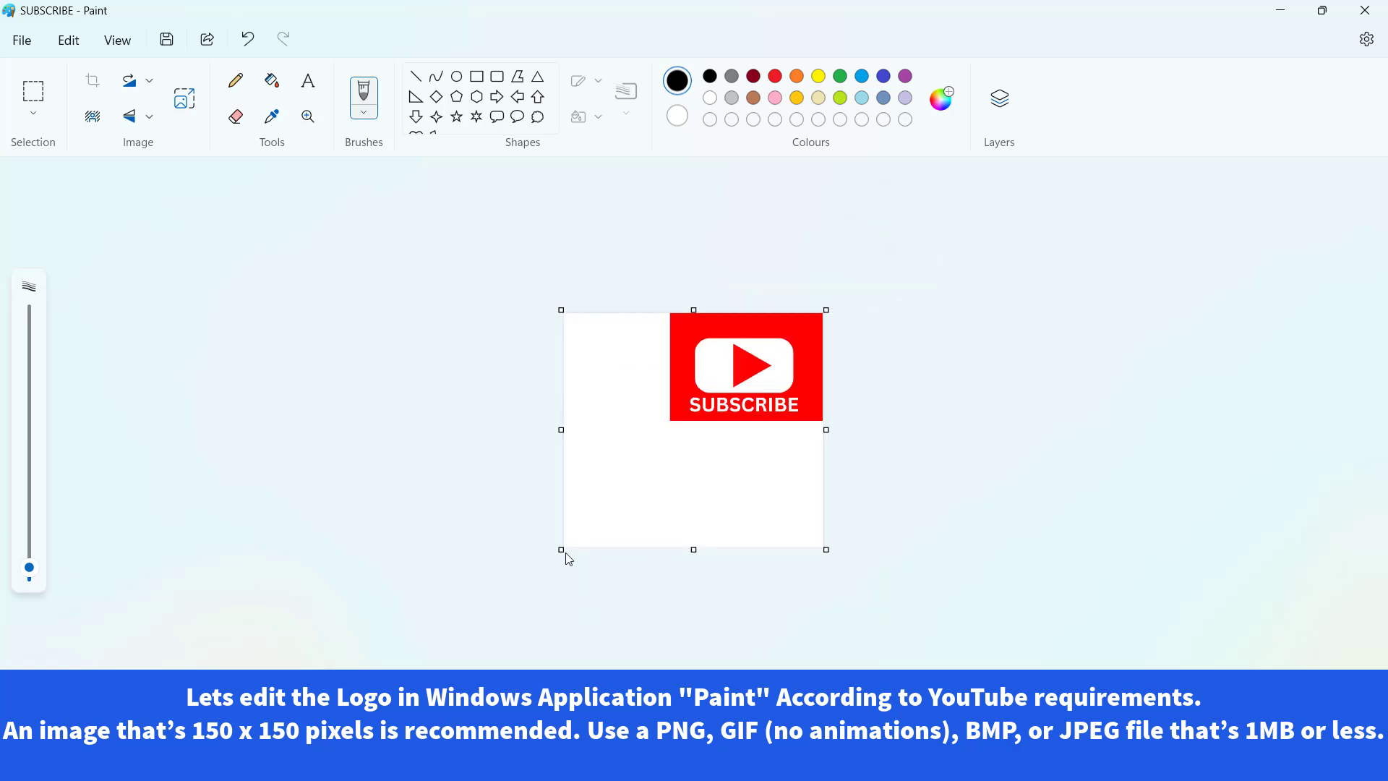
pyautogui.moveTo(827, 310); pyautogui.dragTo(669, 421)
pyautogui.hotkey('ctrl', 'shift', 'x')
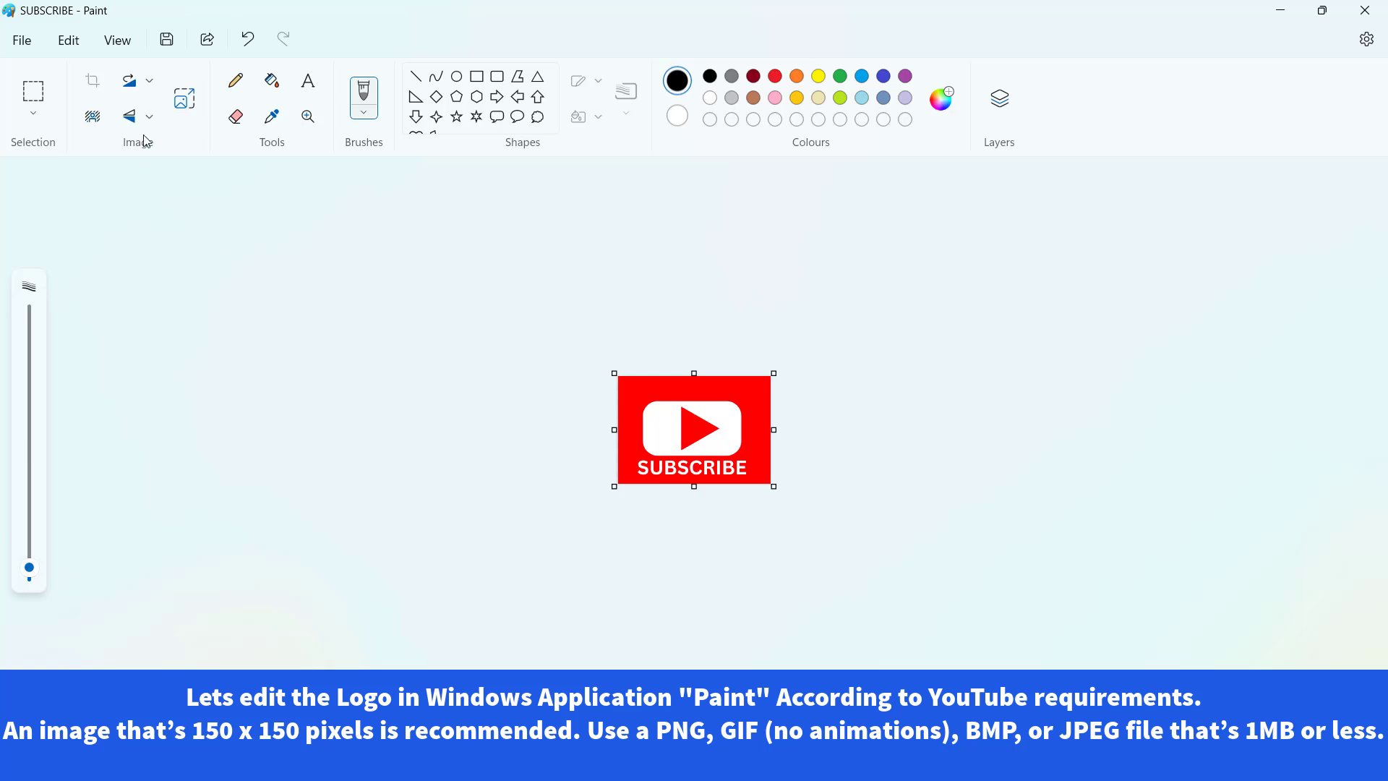
# Open Resize and Skew for the cropped image, switch the units to pixels and unlink the aspect ratio.
pyautogui.click(182, 101)
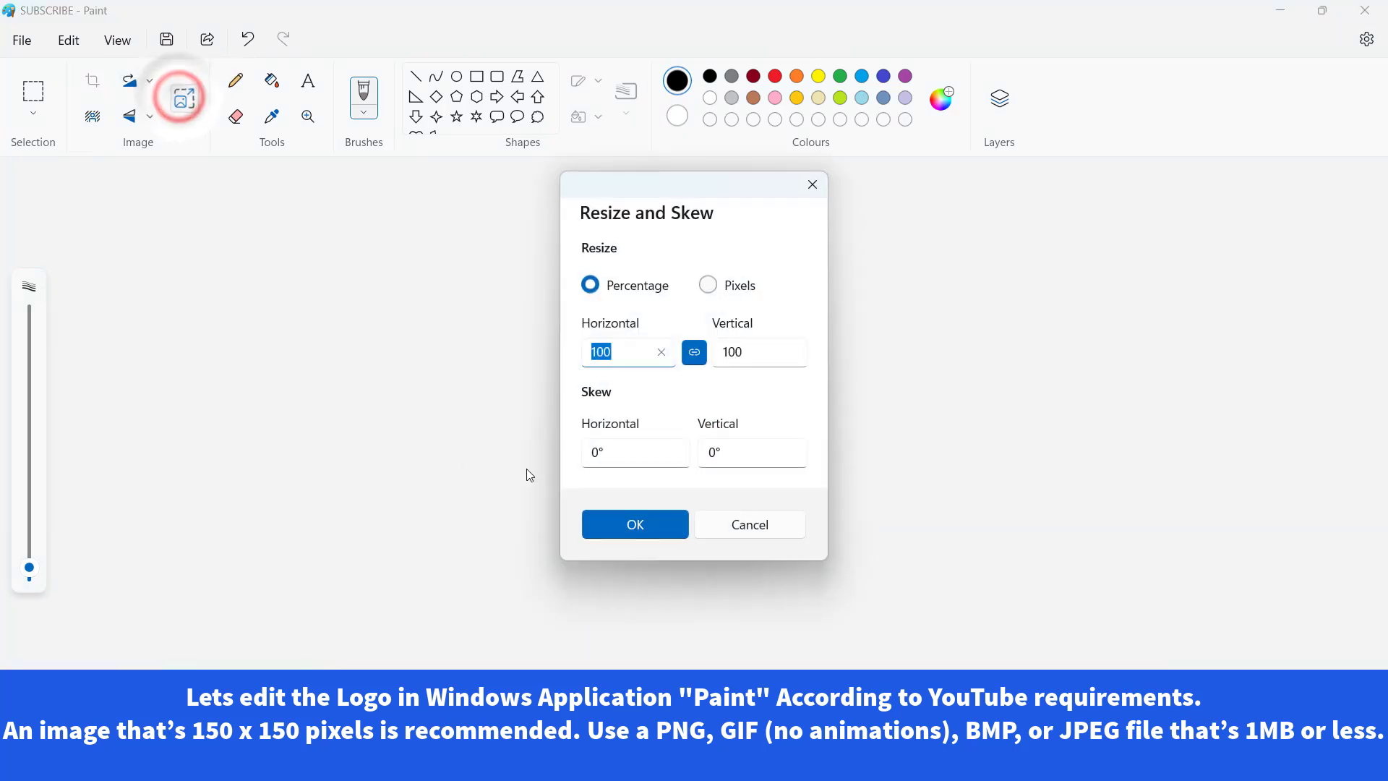
pyautogui.click(710, 286)
pyautogui.click(696, 355)
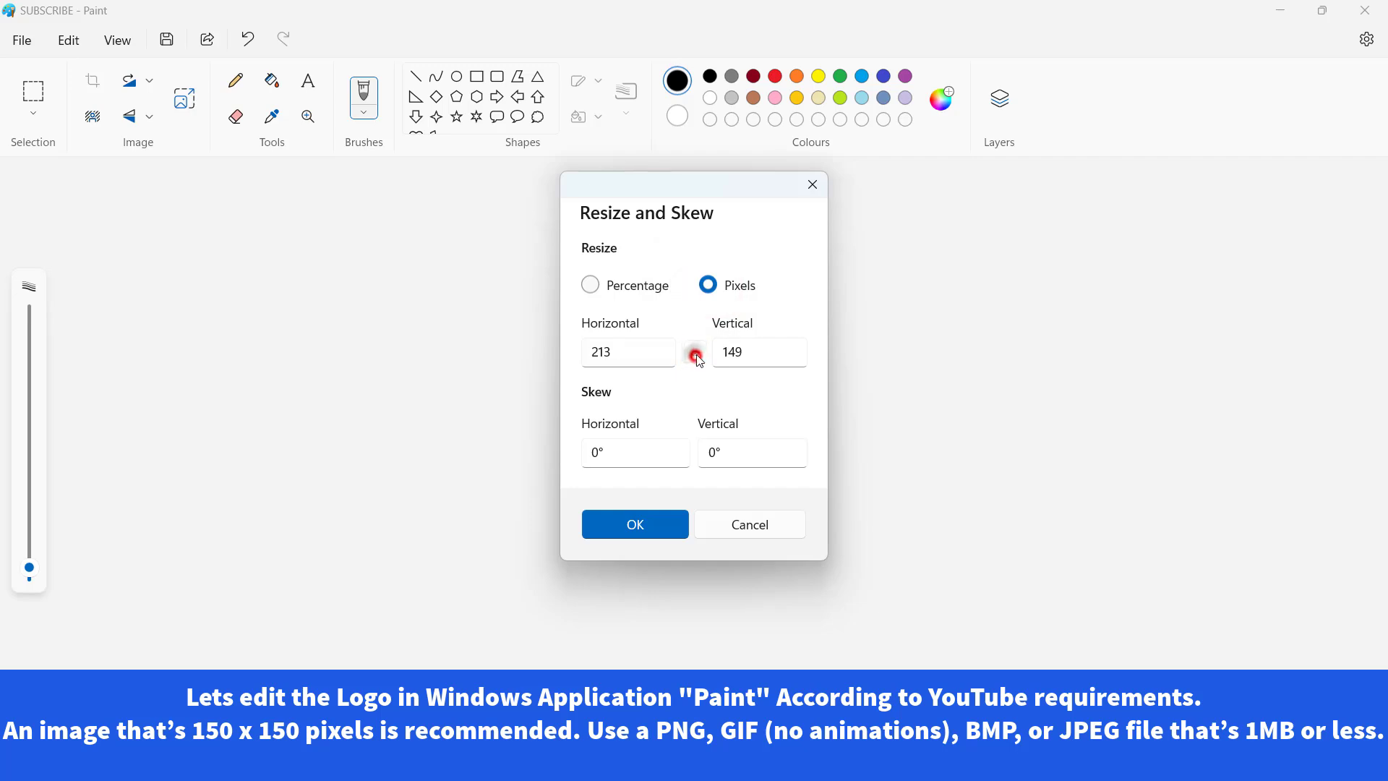
pyautogui.click(616, 351)
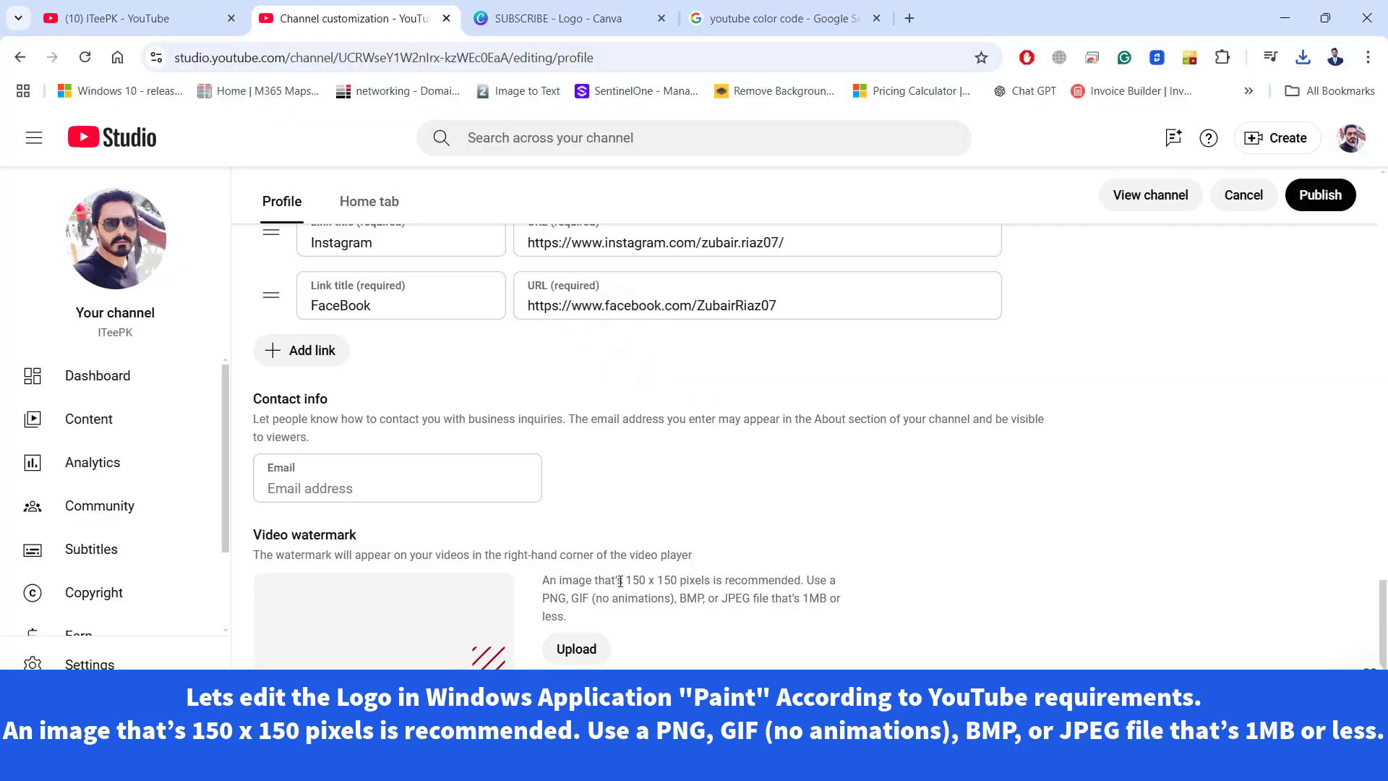
# Switch to YouTube Studio and check the recommended pixel size for the video watermark image.
pyautogui.moveTo(625, 579); pyautogui.dragTo(801, 583)
pyautogui.click(731, 678)
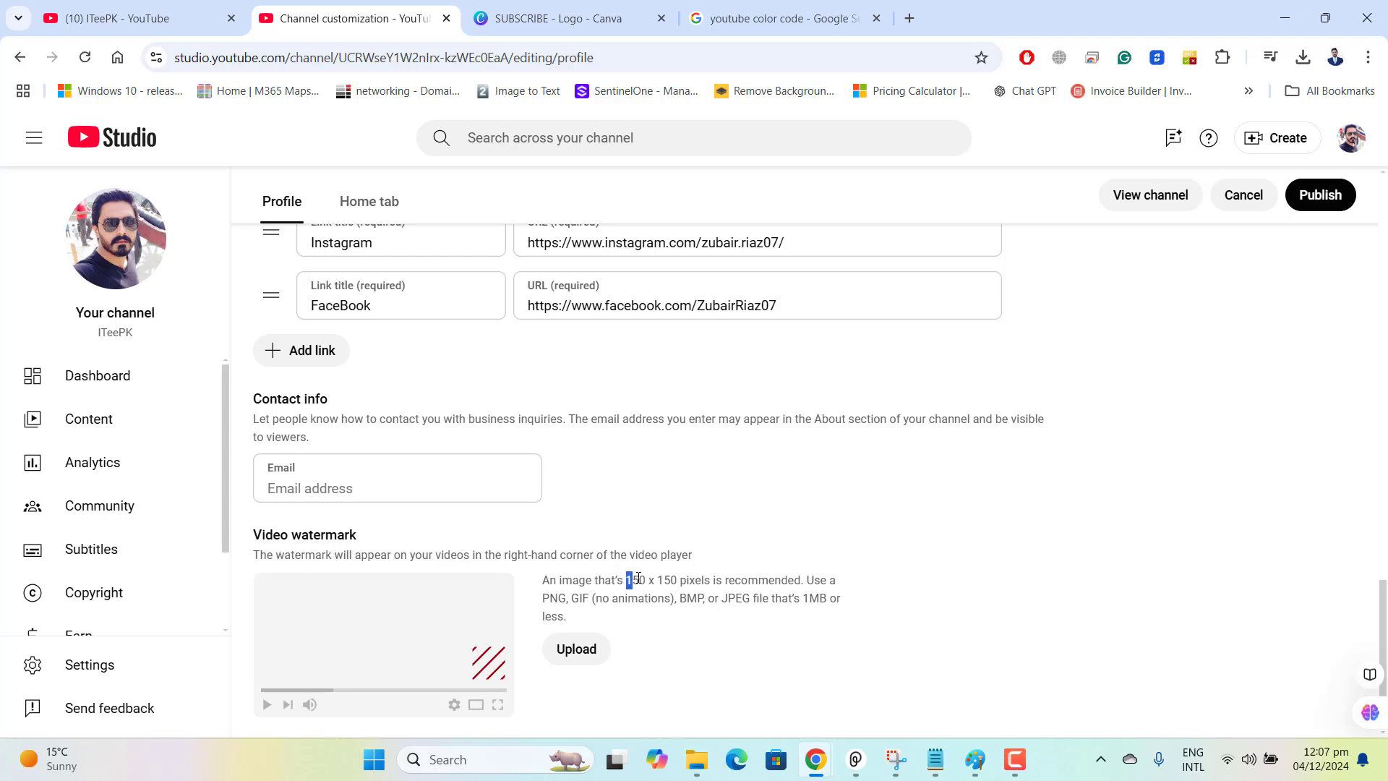
pyautogui.moveTo(638, 579); pyautogui.dragTo(657, 578)
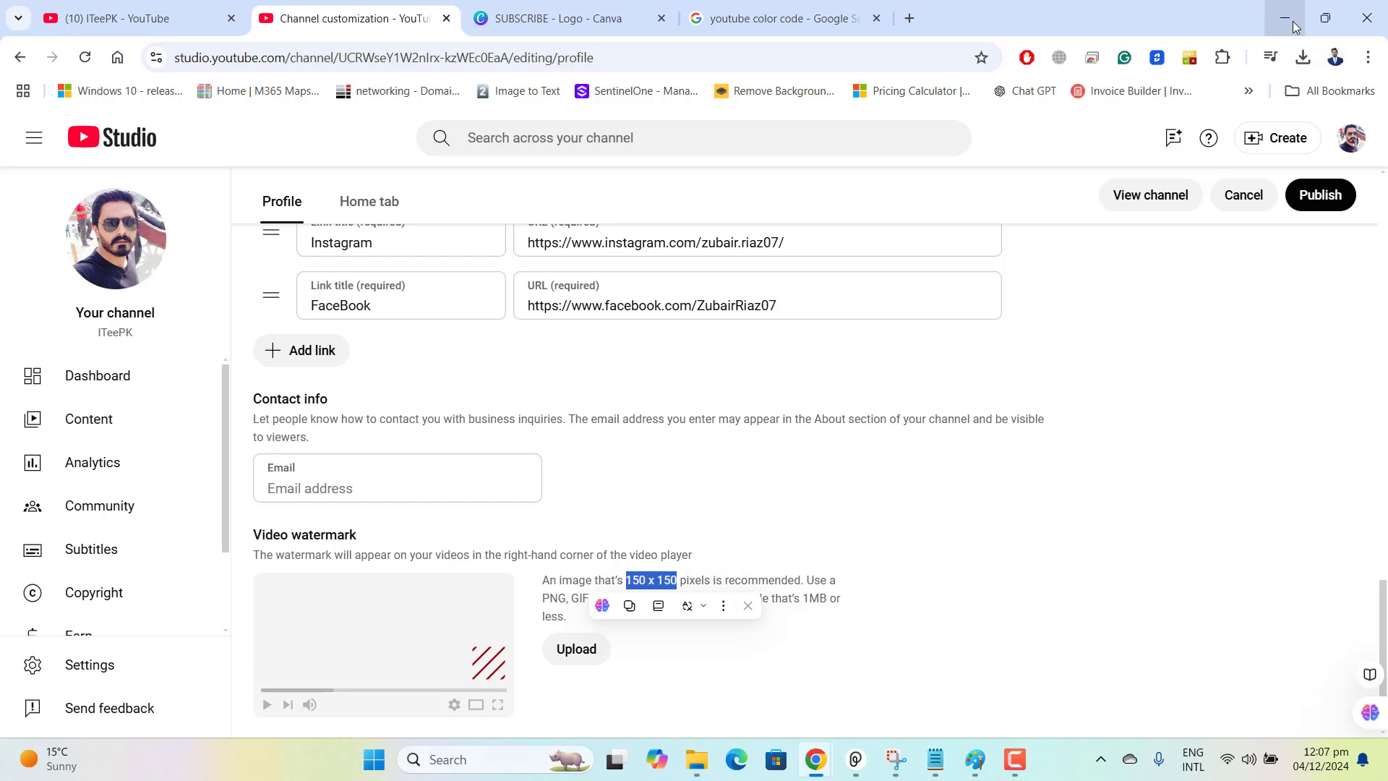
pyautogui.click(1002, 541)
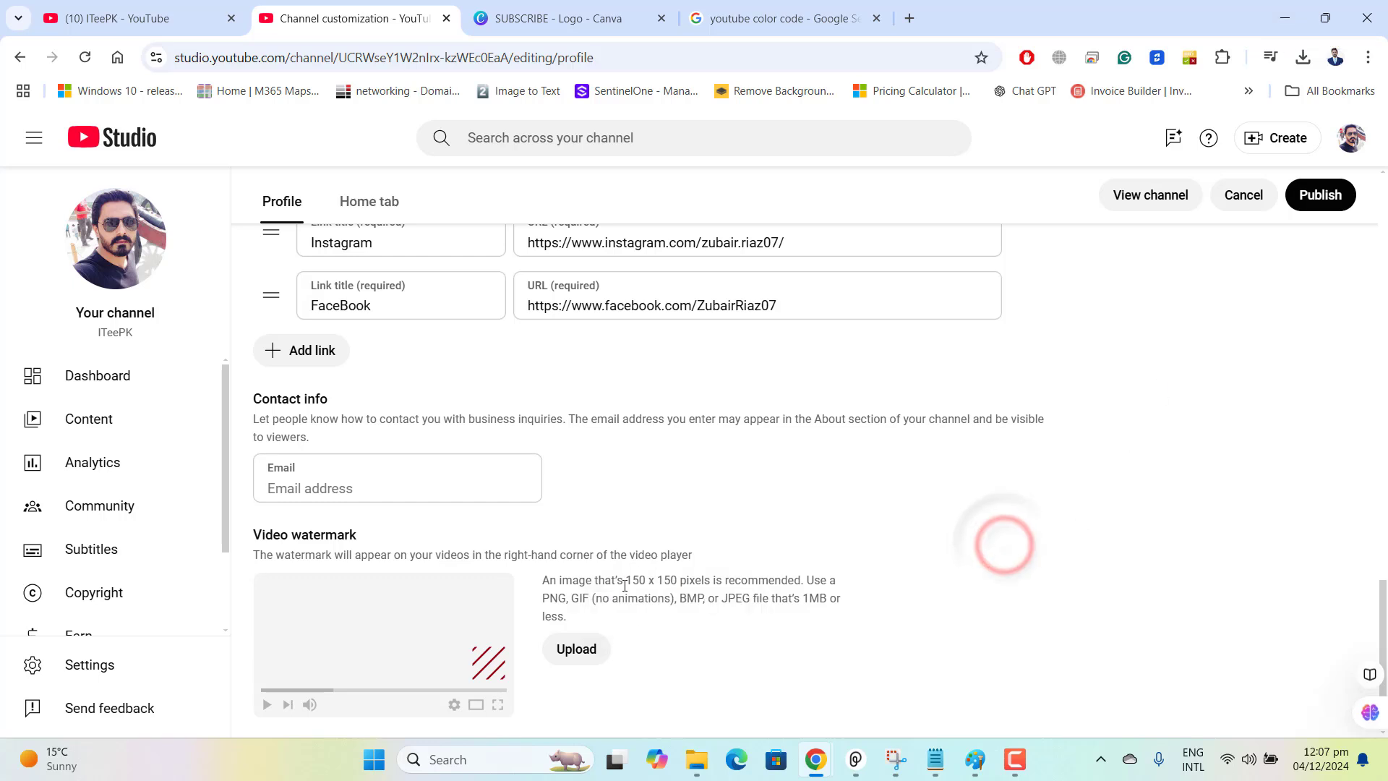
pyautogui.moveTo(623, 583); pyautogui.dragTo(655, 585)
pyautogui.click(918, 558)
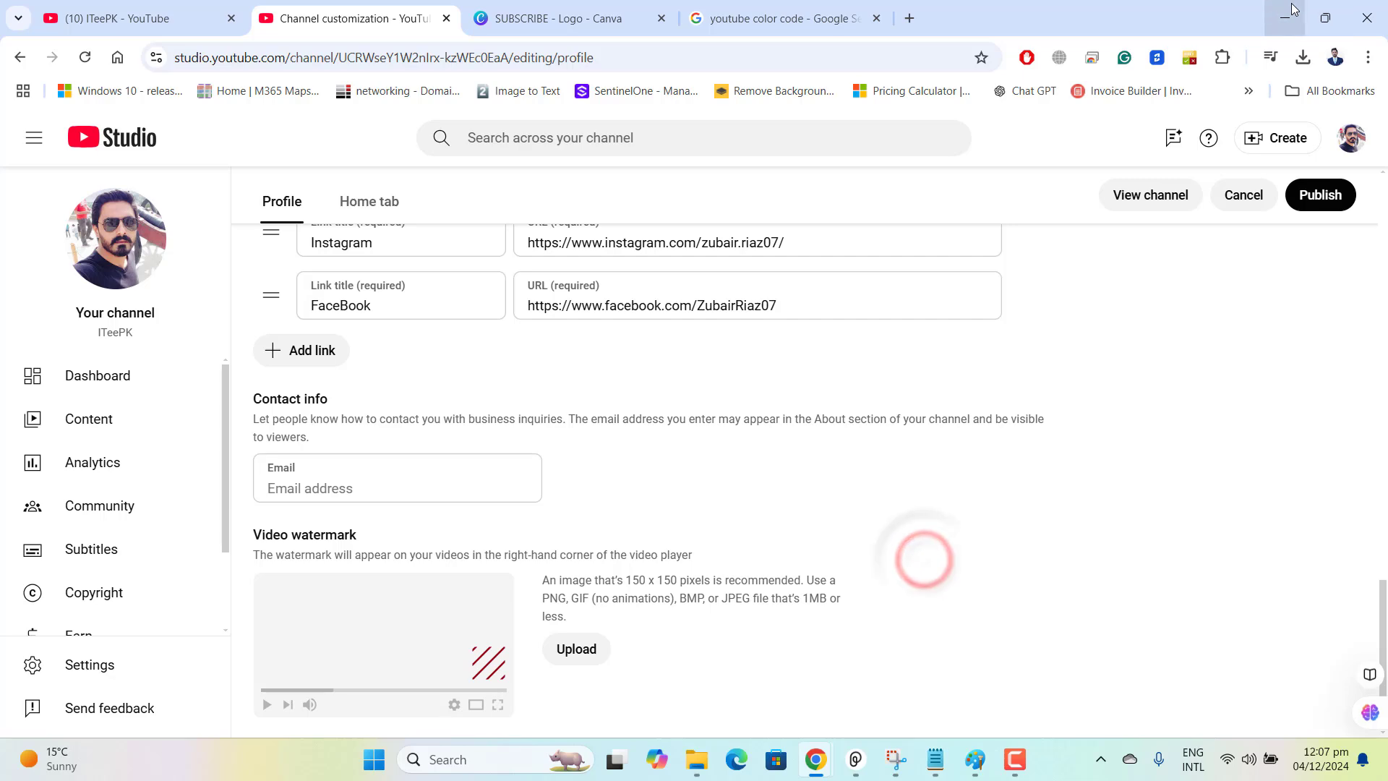
# Return to Paint and resize the cropped subscribe image to 150 pixels horizontally and 150 pixels vertically.
pyautogui.click(1286, 16)
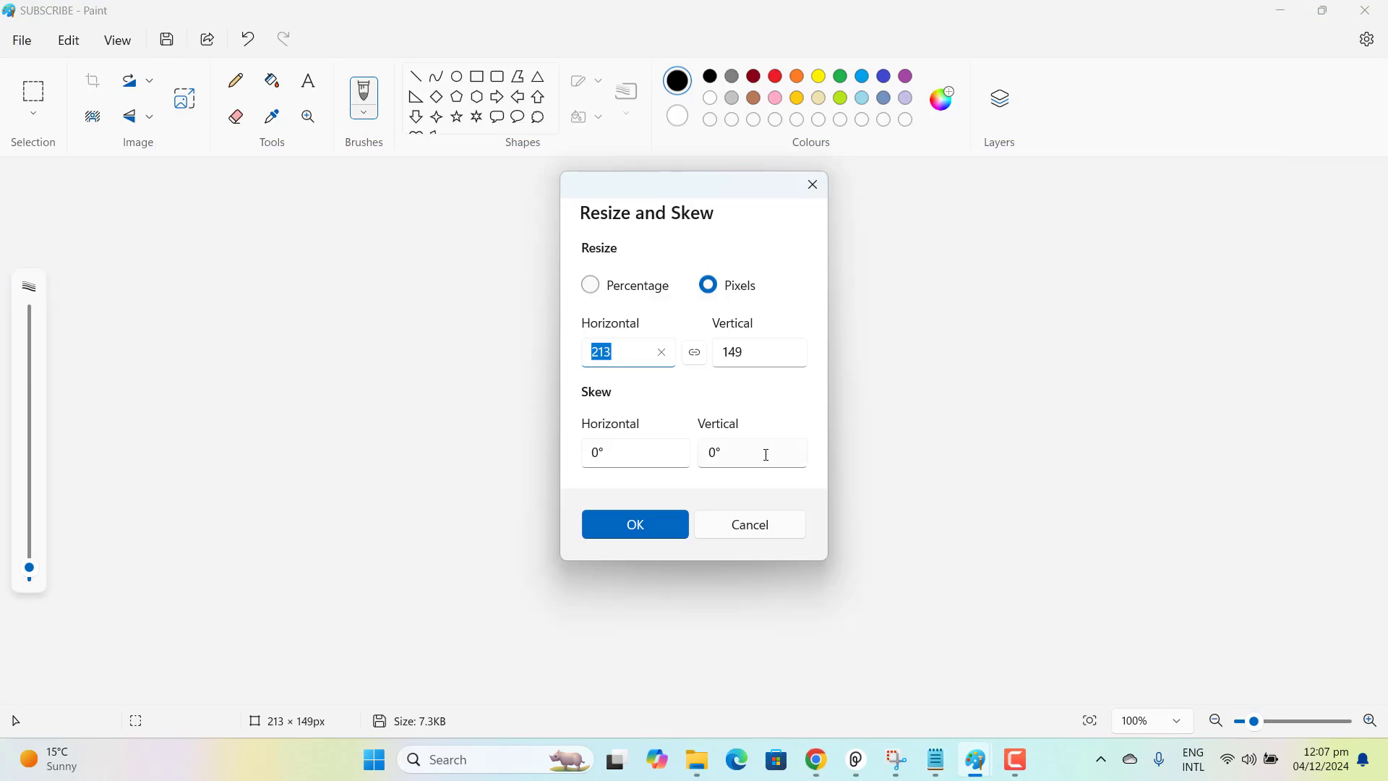
pyautogui.write('150')
pyautogui.press('Tab')
pyautogui.click(759, 416)
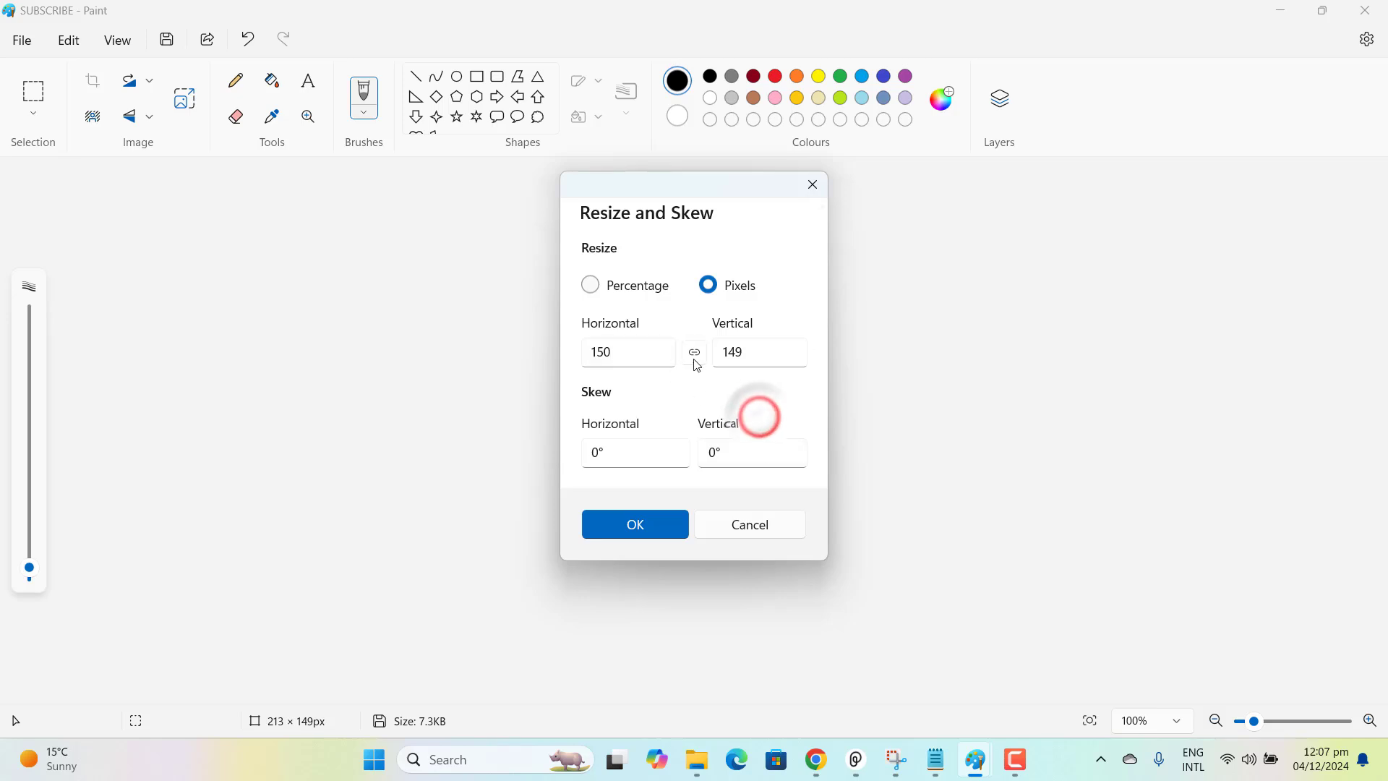
pyautogui.click(696, 354)
pyautogui.click(693, 353)
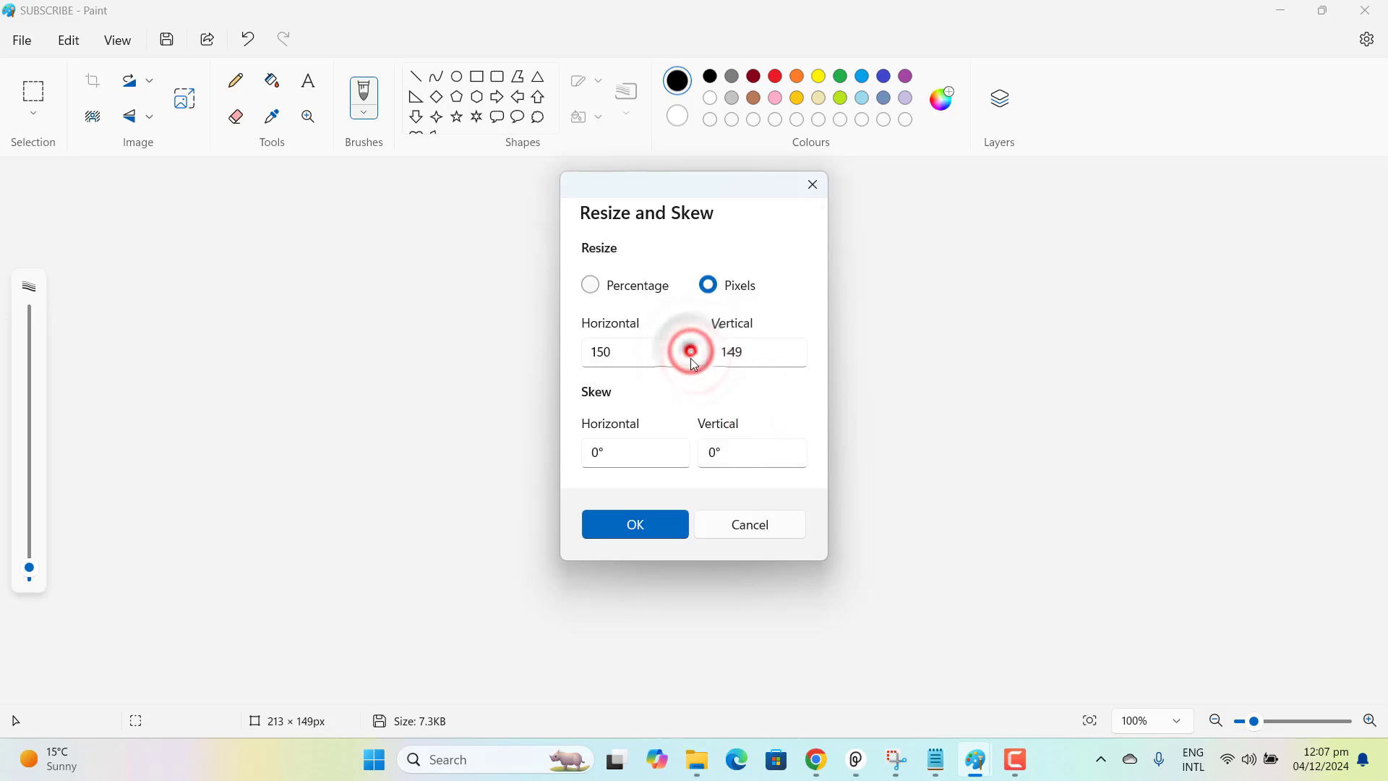
pyautogui.click(775, 360)
pyautogui.press('BackSpace')
pyautogui.press('BackSpace')
pyautogui.write('50')
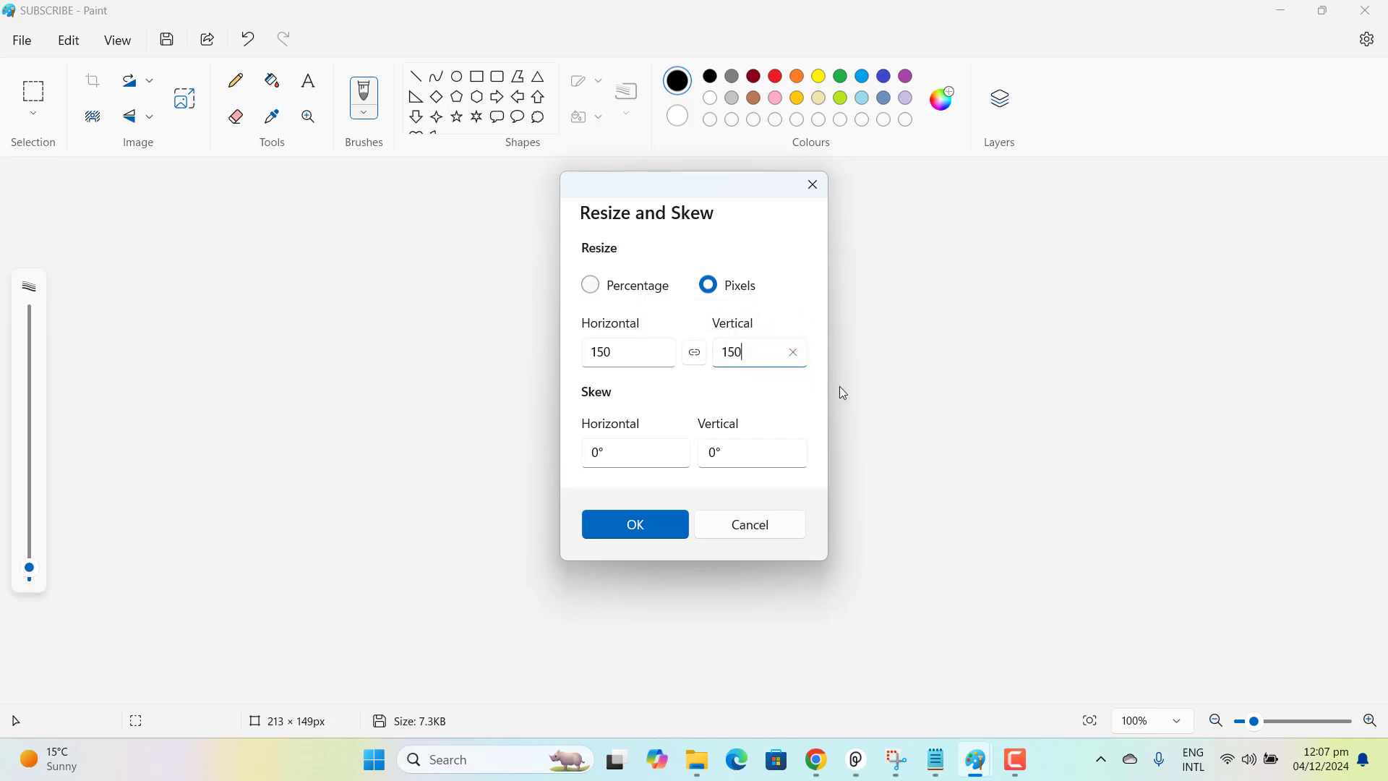
pyautogui.click(805, 398)
pyautogui.click(655, 538)
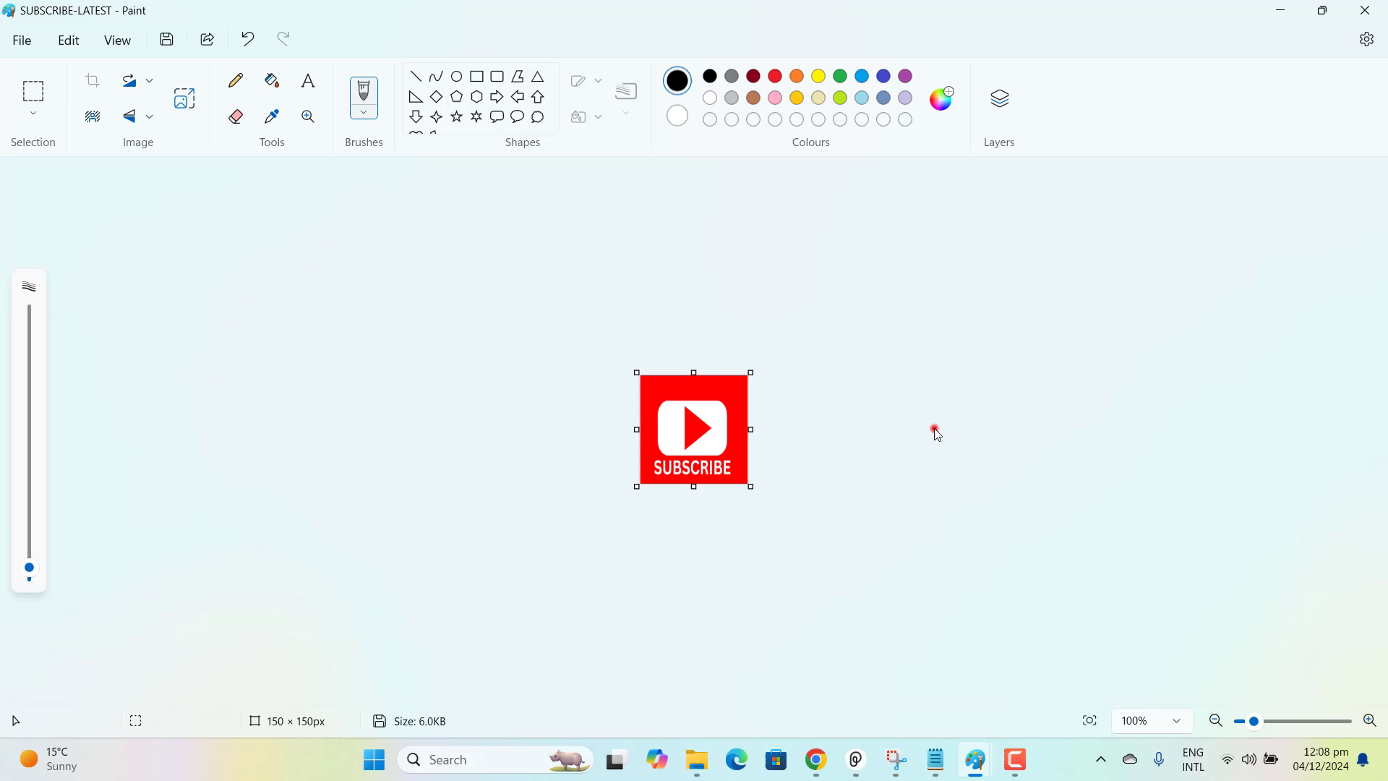
pyautogui.click(935, 430)
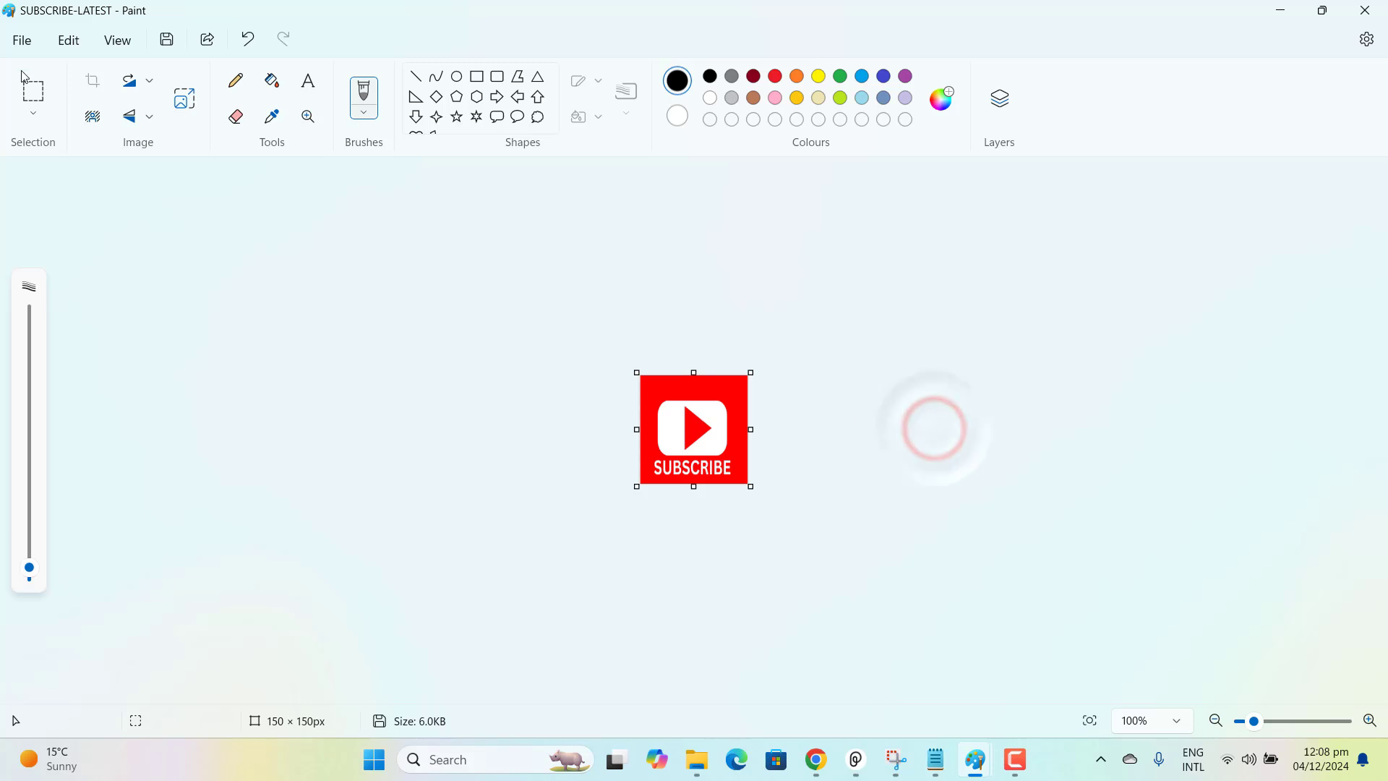
# Save a PNG copy of the resized image to the Desktop as SUBSCRIBE-LATEST.
pyautogui.click(21, 40)
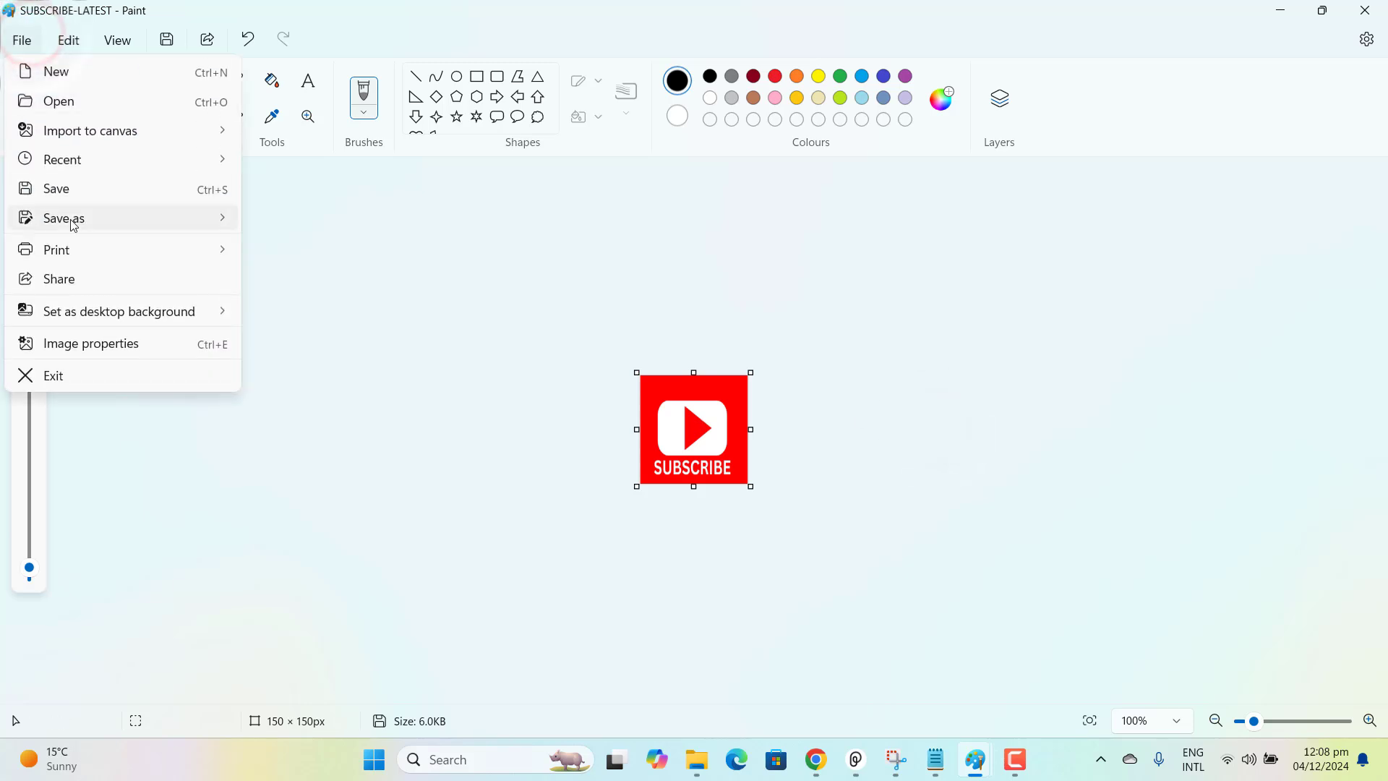
pyautogui.moveTo(169, 226)
pyautogui.click(285, 221)
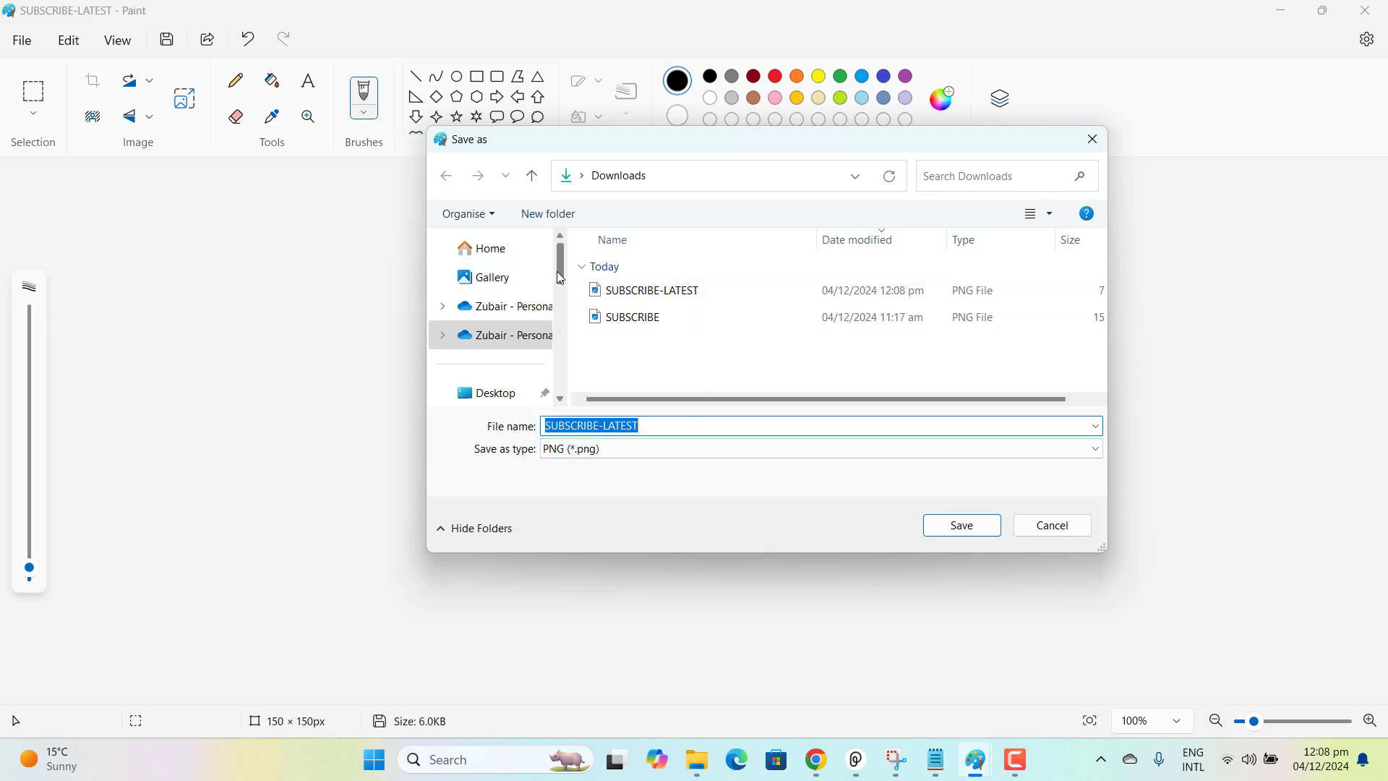
pyautogui.click(515, 398)
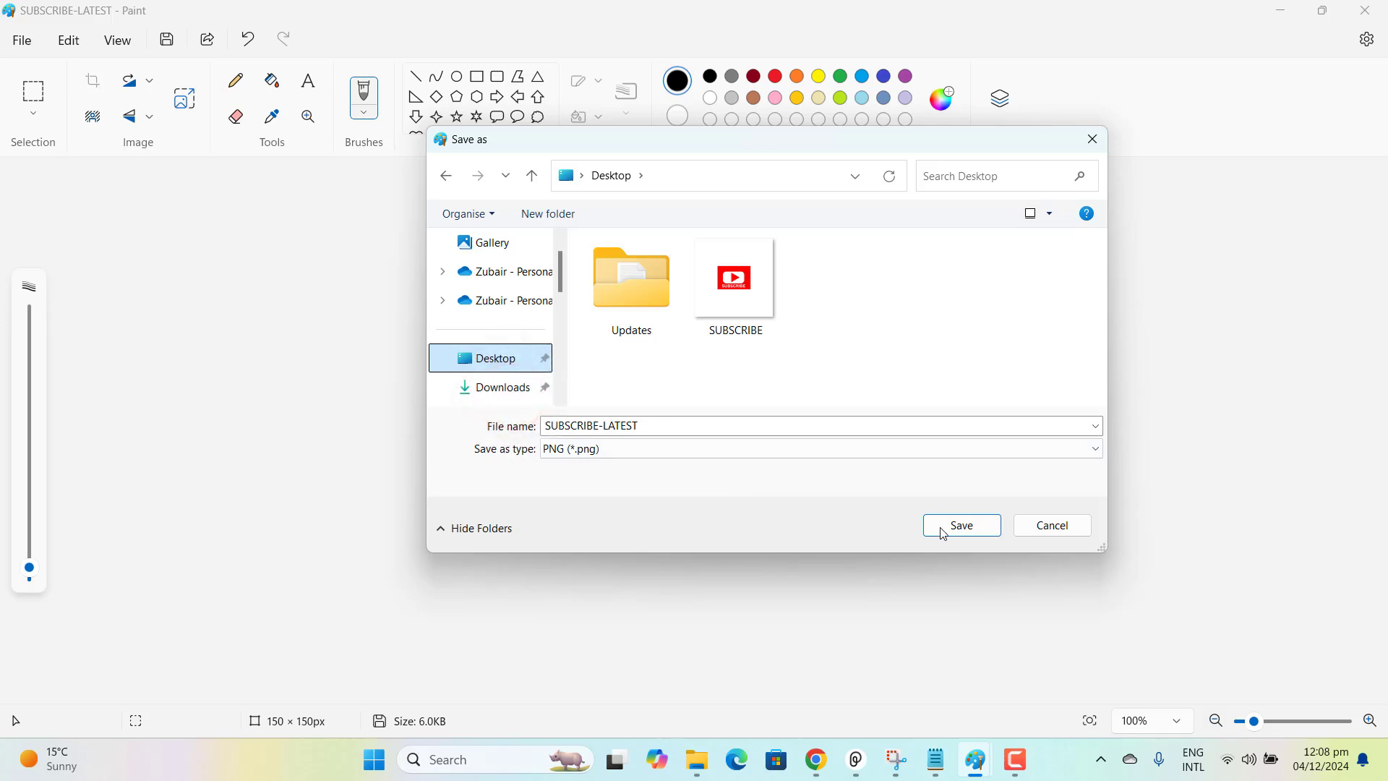
pyautogui.click(962, 528)
# Open SUBSCRIBE-LATEST from the desktop in the image viewer, inspect it in a maximized window and close it.
pyautogui.click(1278, 12)
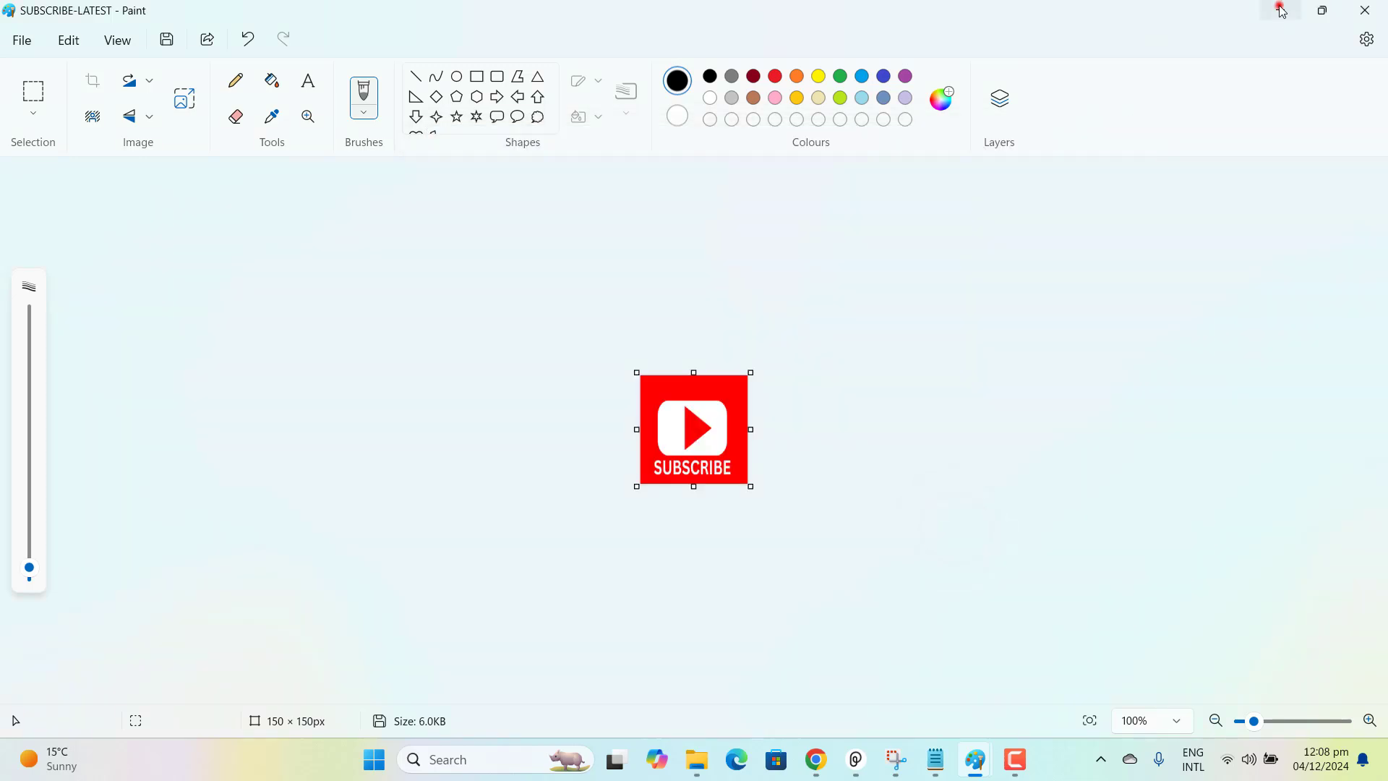
pyautogui.click(565, 366)
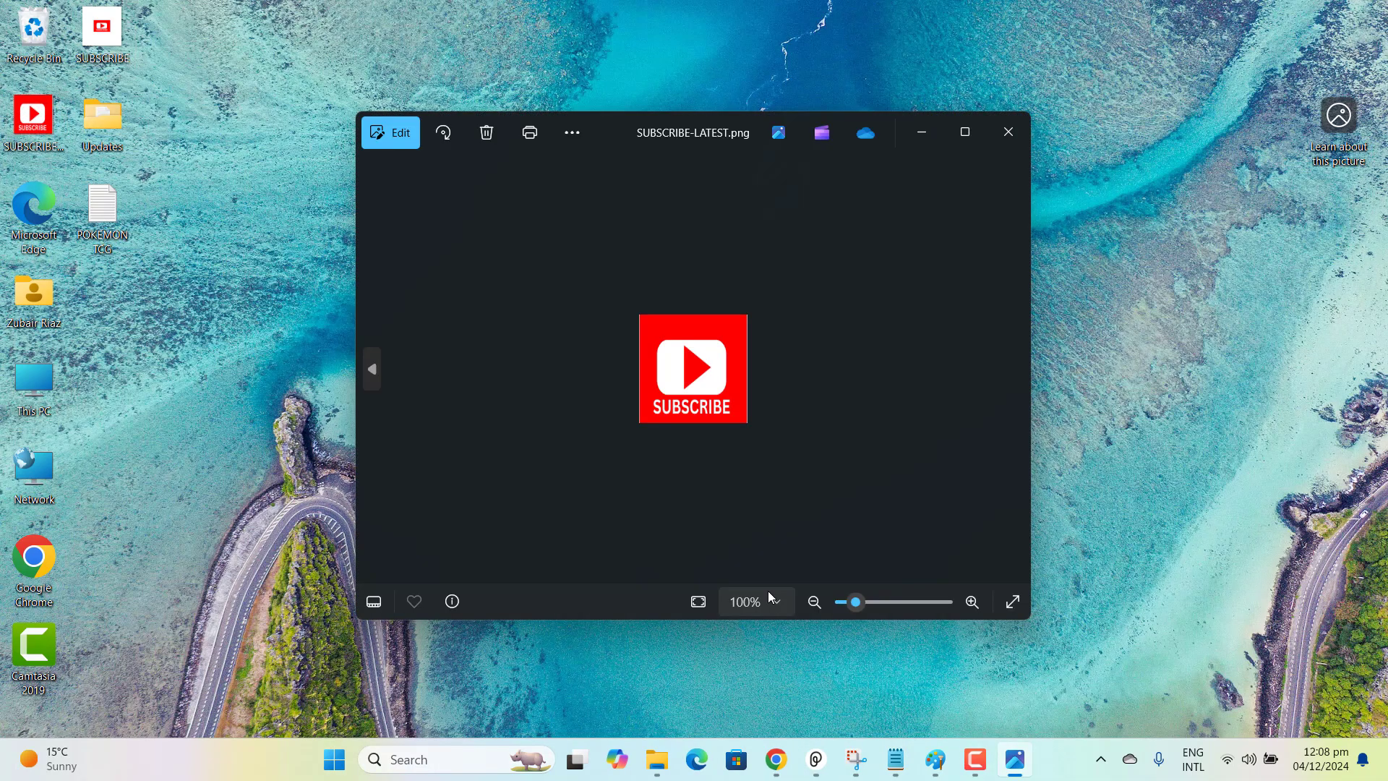
pyautogui.click(965, 131)
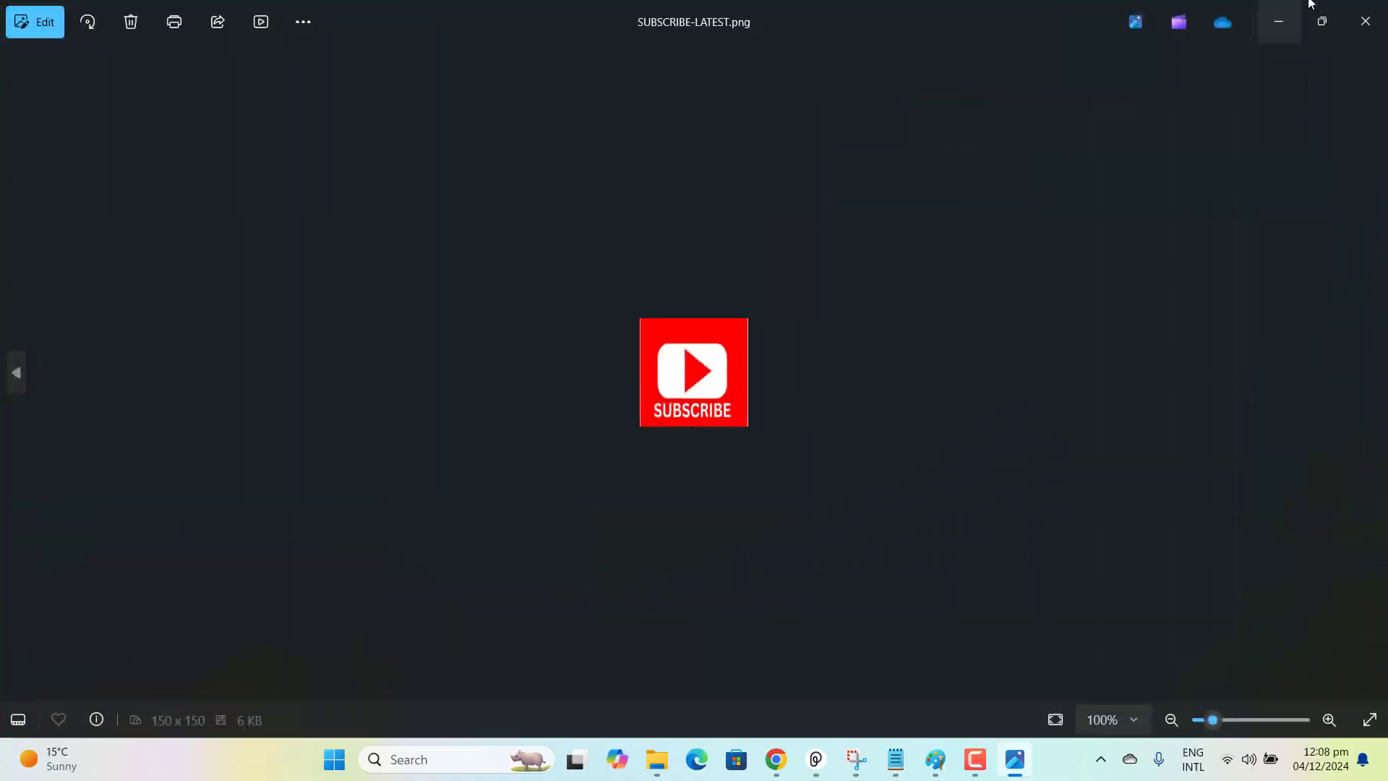
pyautogui.click(1369, 11)
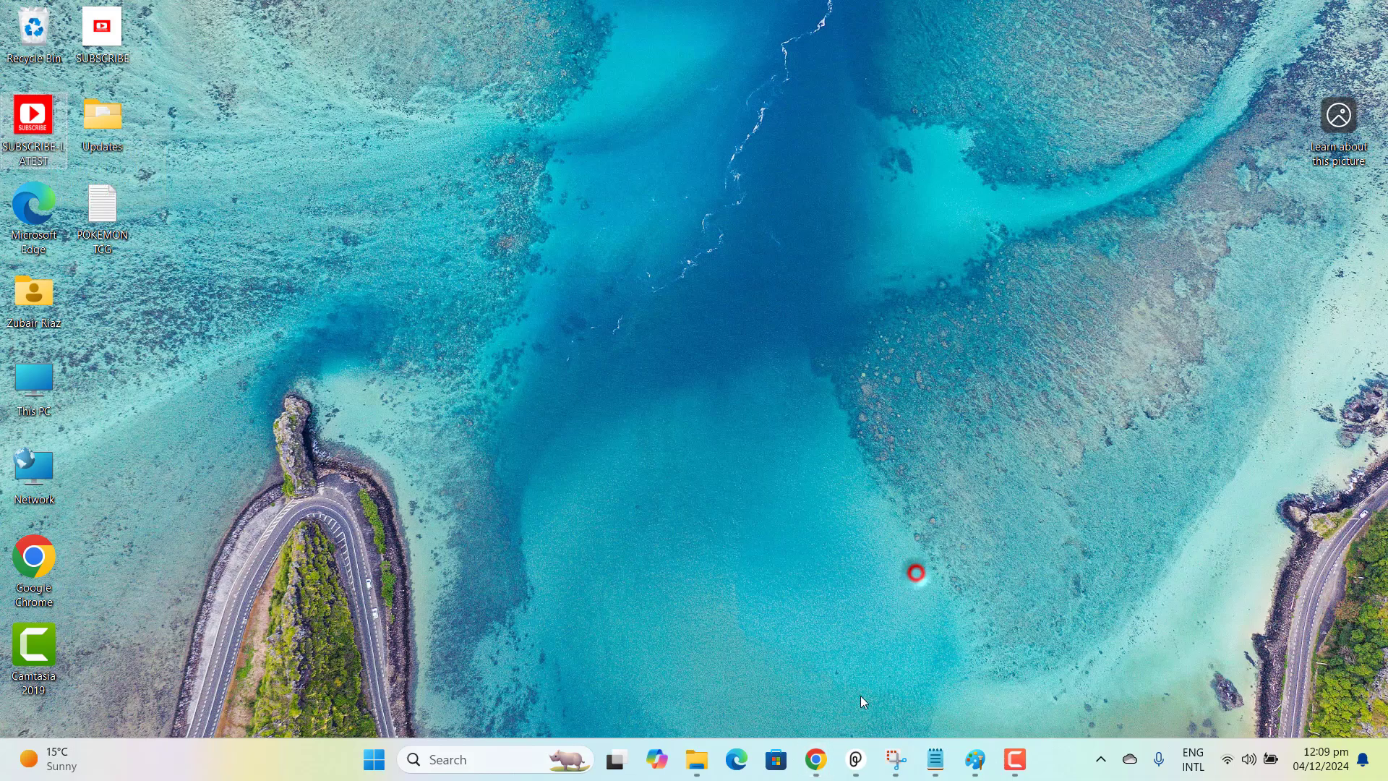
# Switch to YouTube Studio, upload SUBSCRIBE-LATEST from the Desktop as the video watermark and publish the channel changes.
pyautogui.click(816, 759)
pyautogui.click(584, 649)
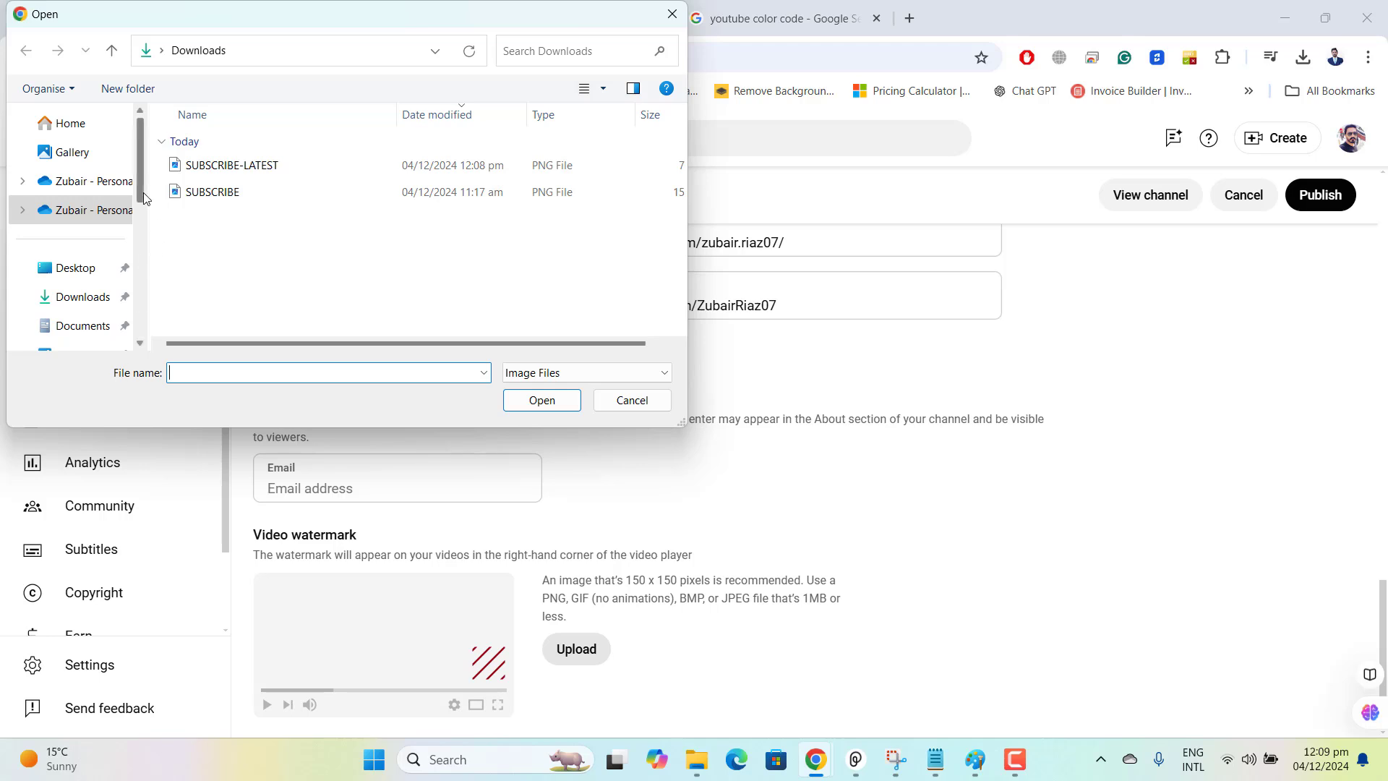
pyautogui.moveTo(142, 188); pyautogui.dragTo(150, 244)
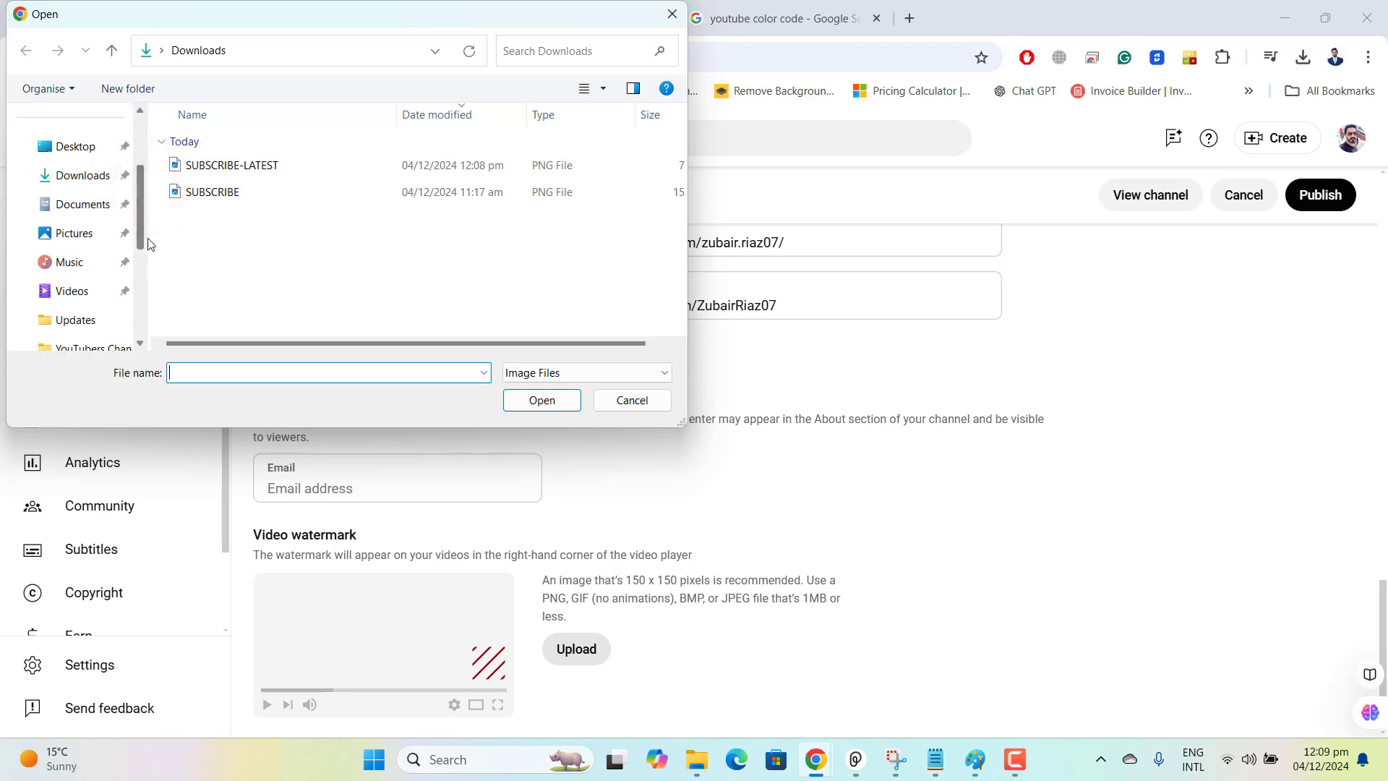
pyautogui.scroll(3, 80, 217)
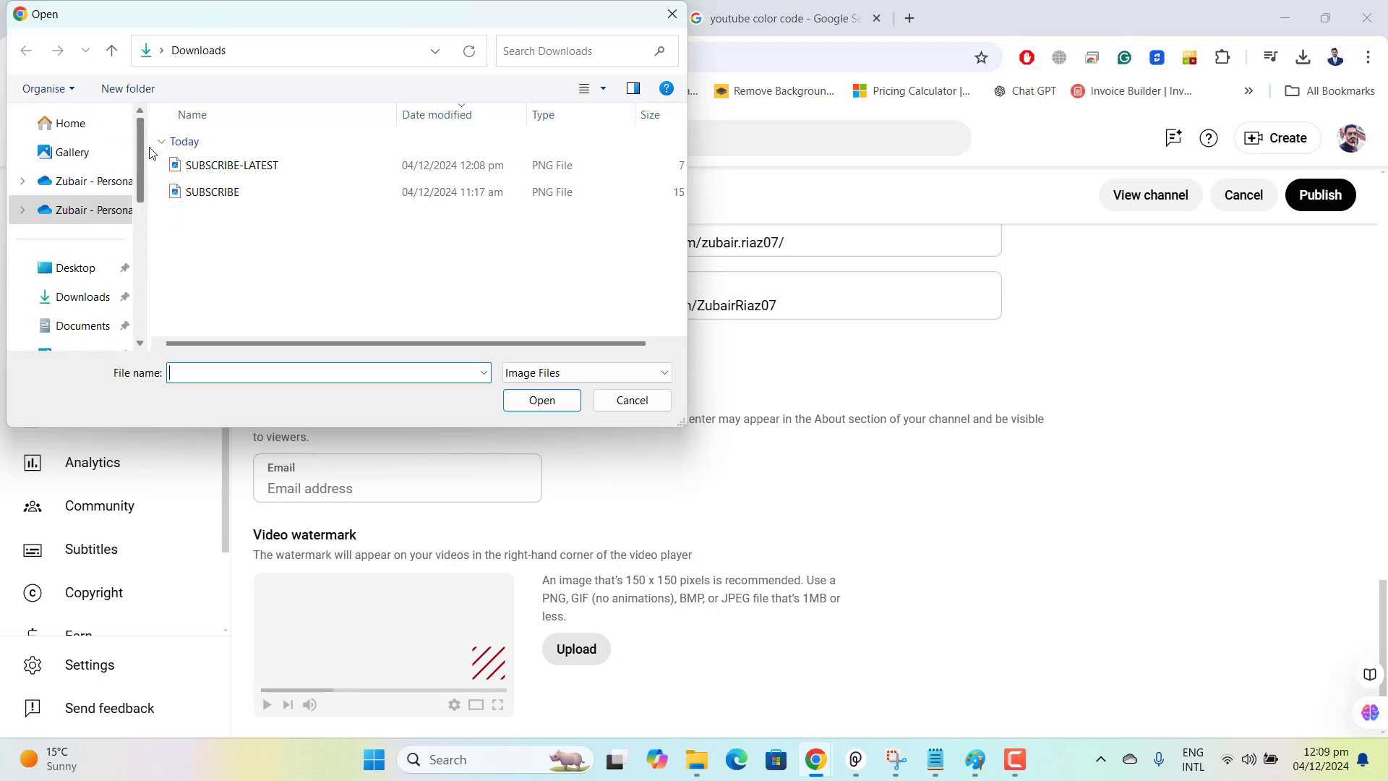
pyautogui.click(78, 267)
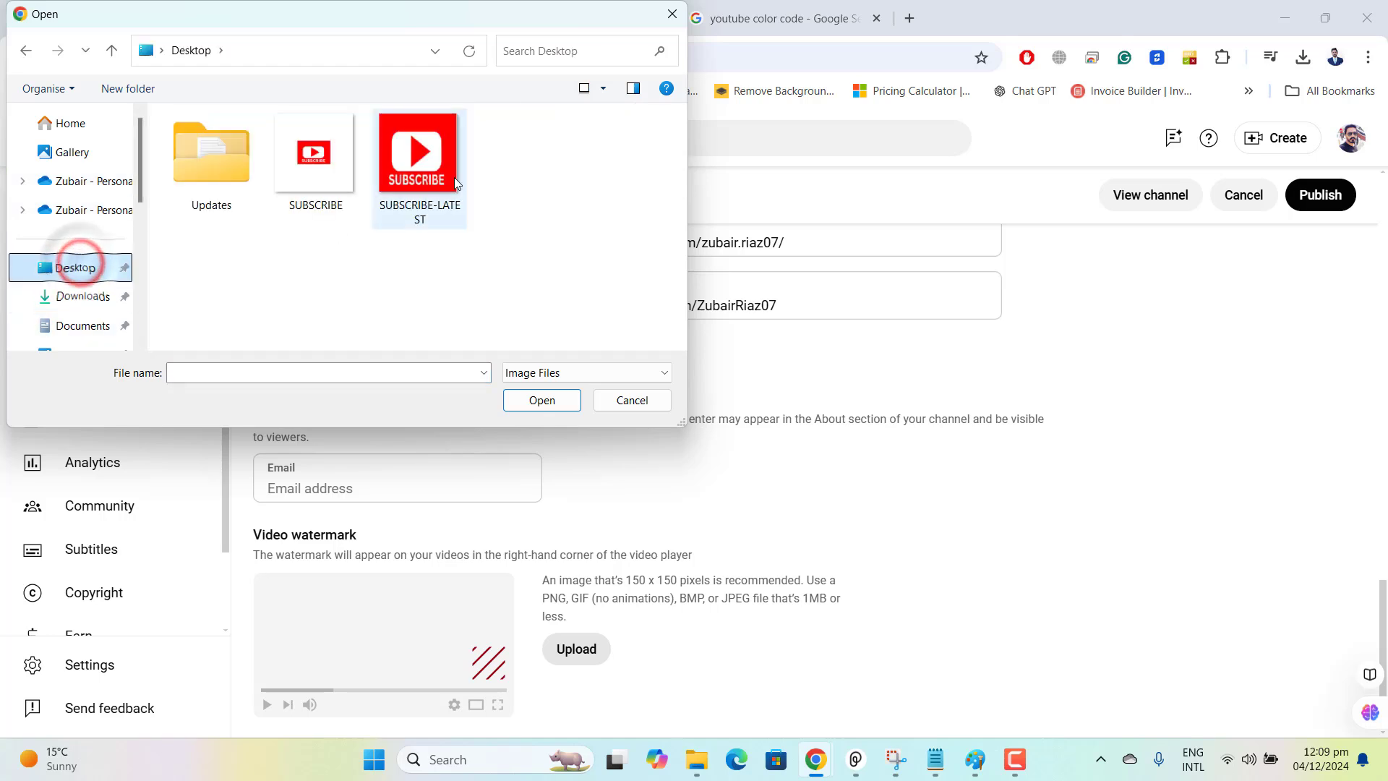
pyautogui.click(416, 152)
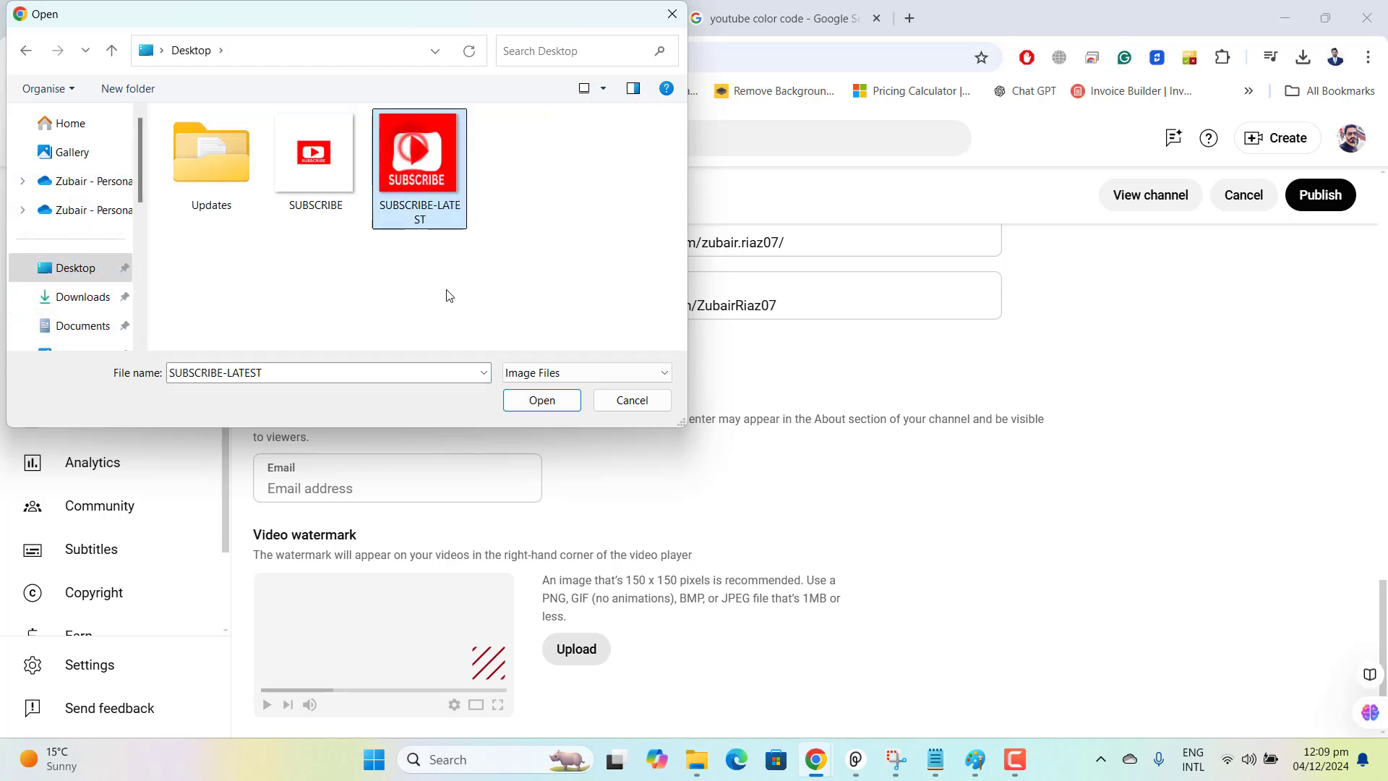
pyautogui.click(538, 405)
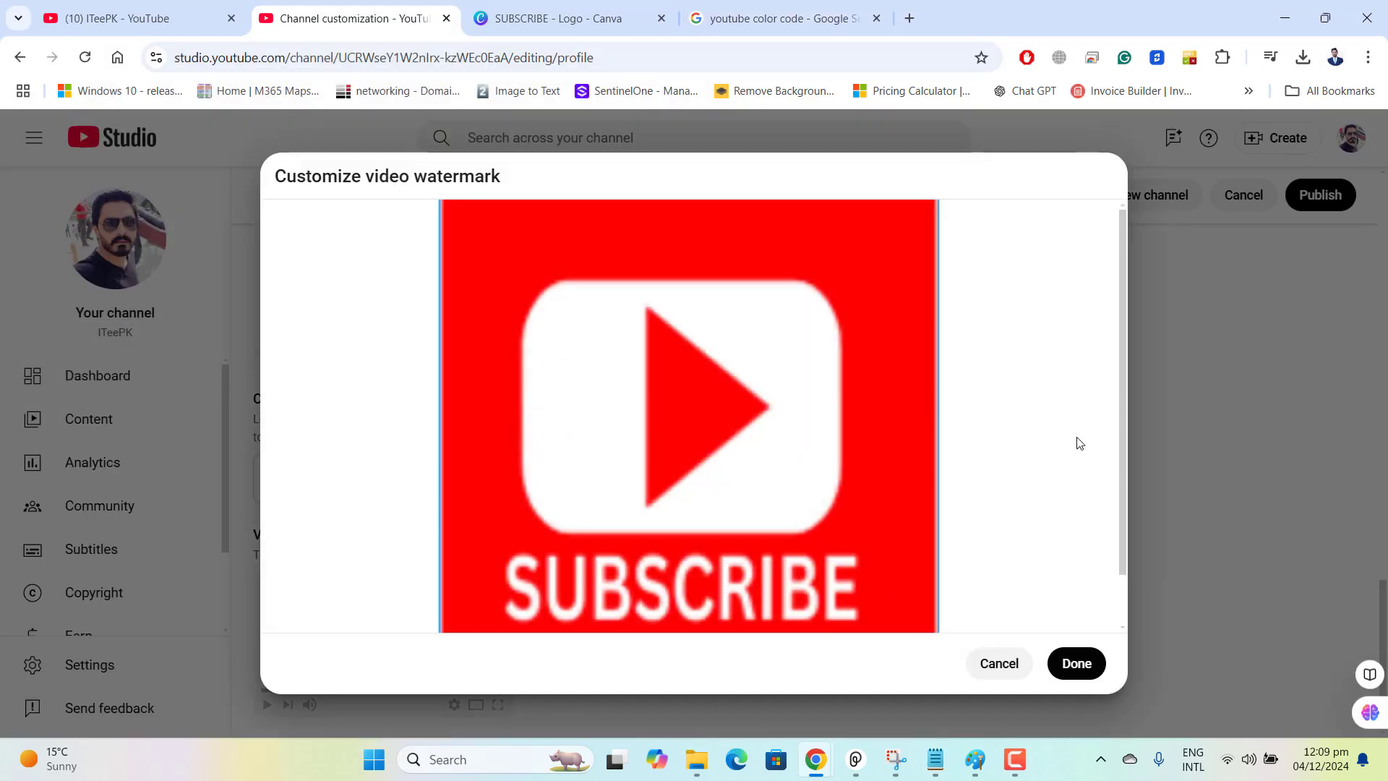
pyautogui.click(1077, 663)
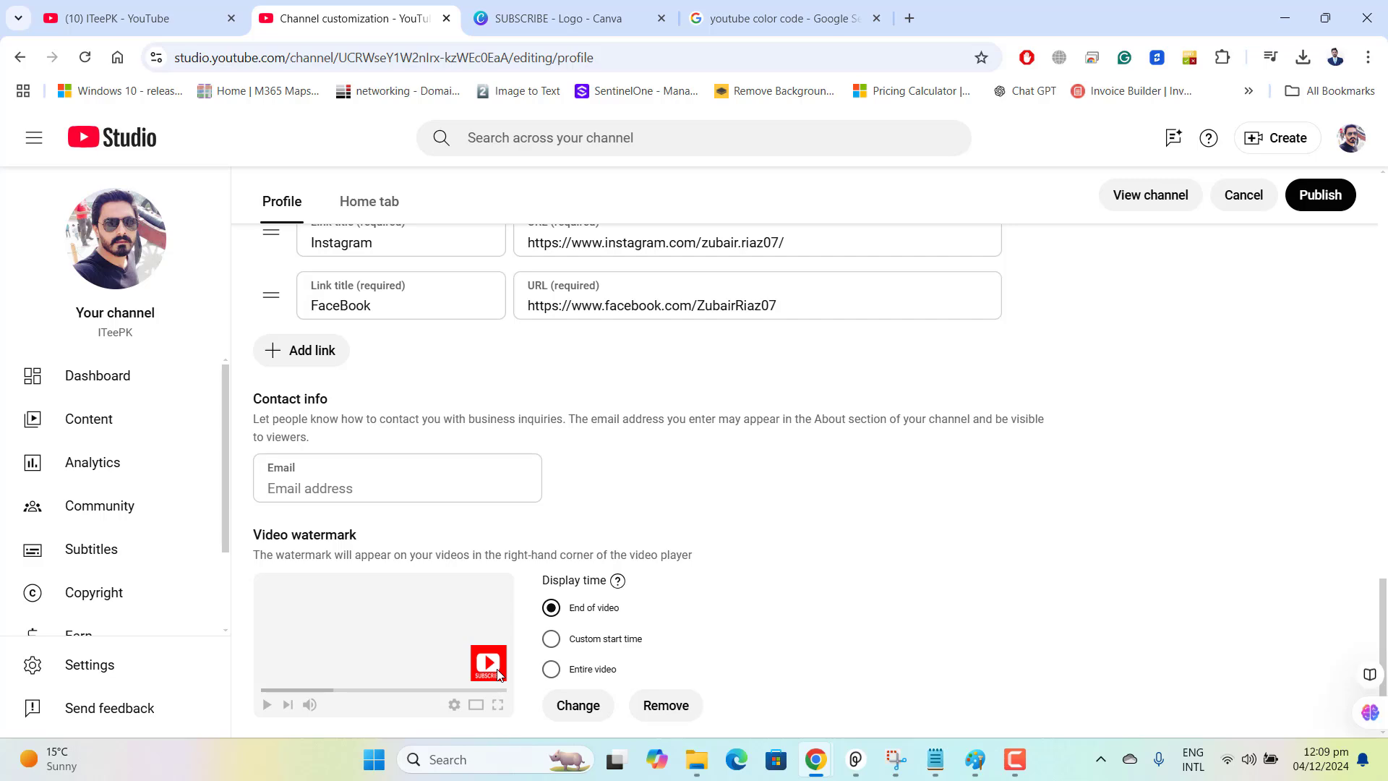
pyautogui.click(1320, 195)
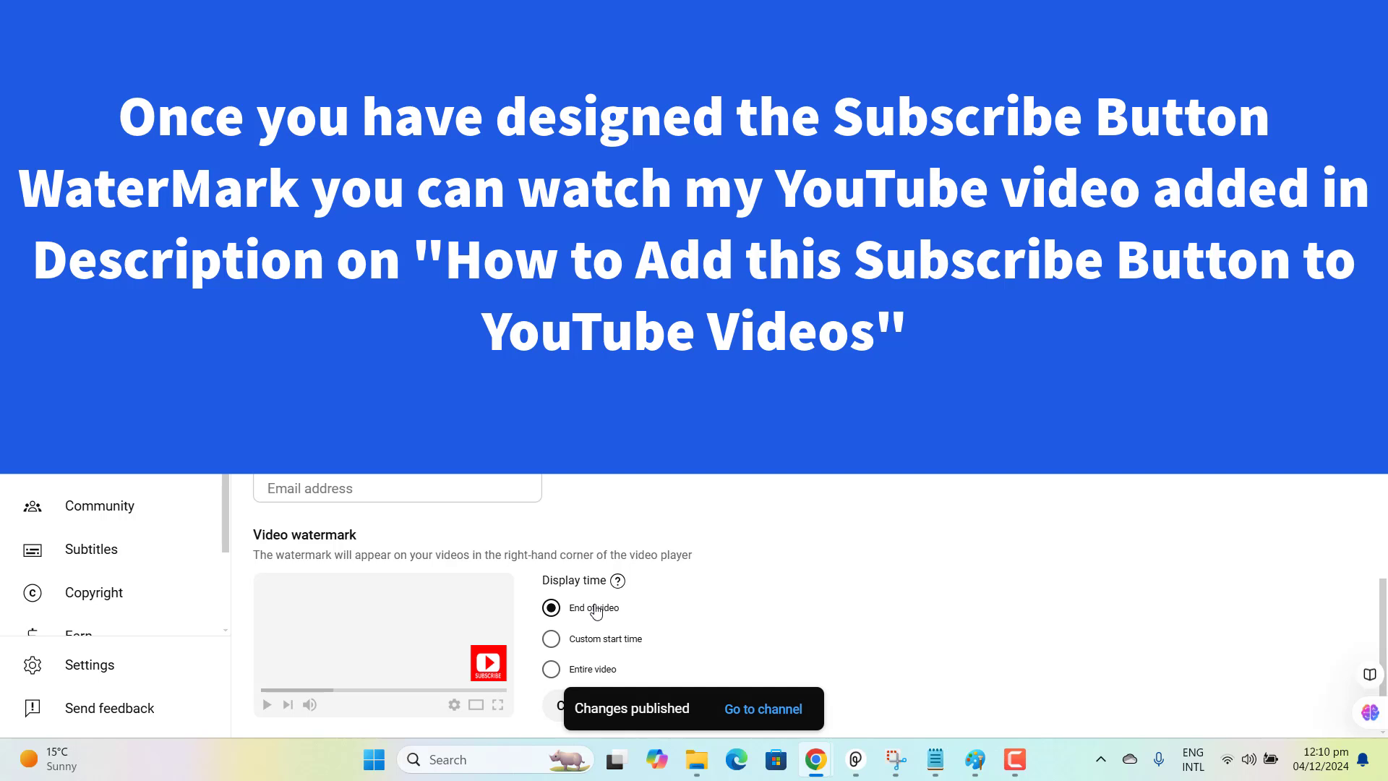
# Try the Custom start time and Entire video display times for the watermark, and set it back to End of video.
pyautogui.click(560, 639)
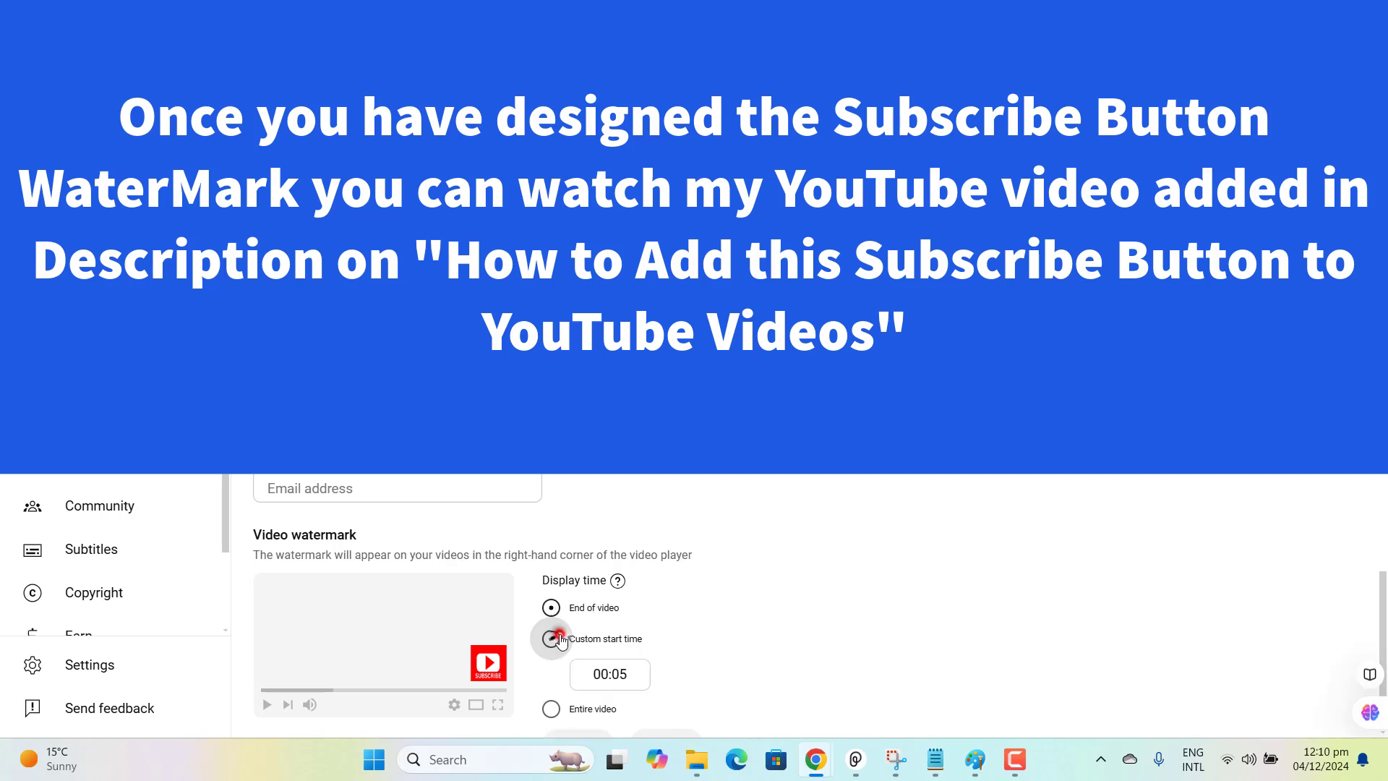
pyautogui.click(561, 708)
pyautogui.click(553, 641)
pyautogui.click(550, 611)
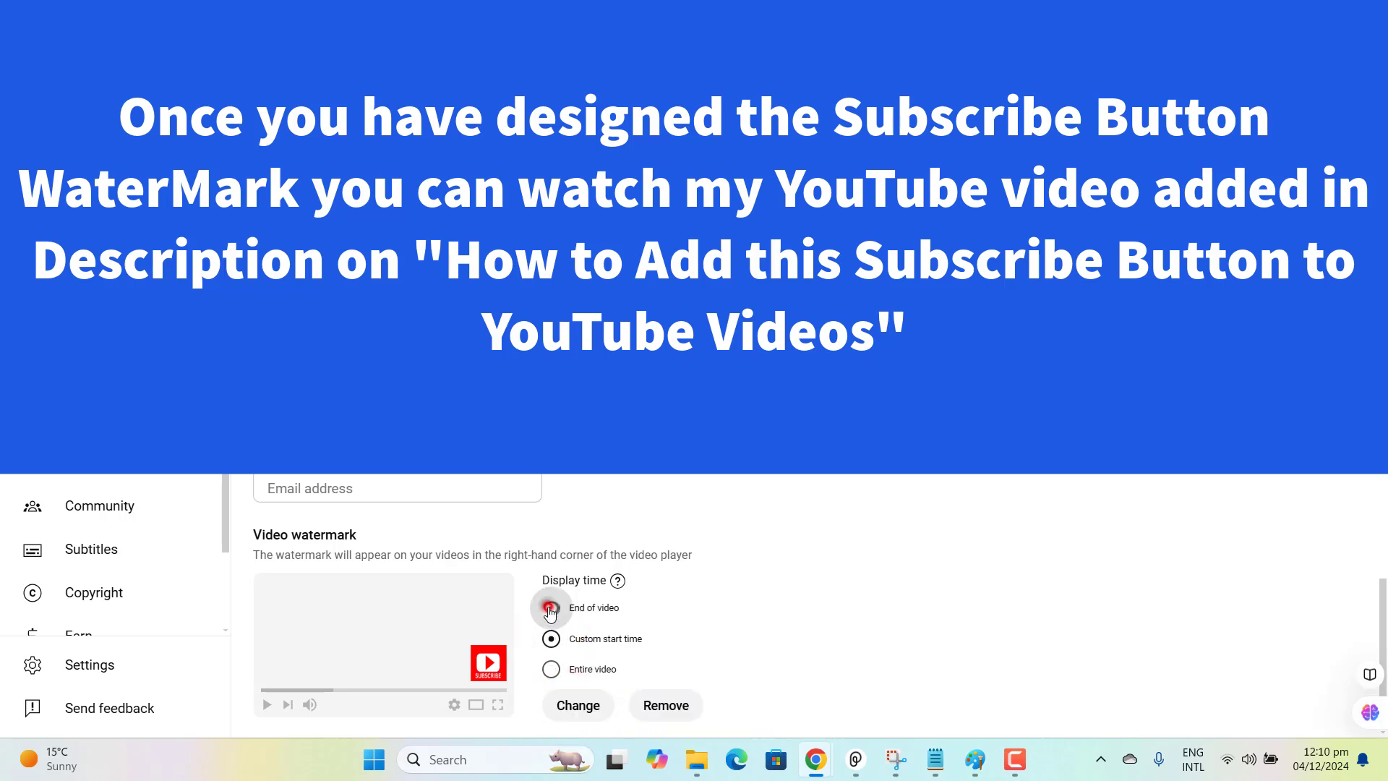